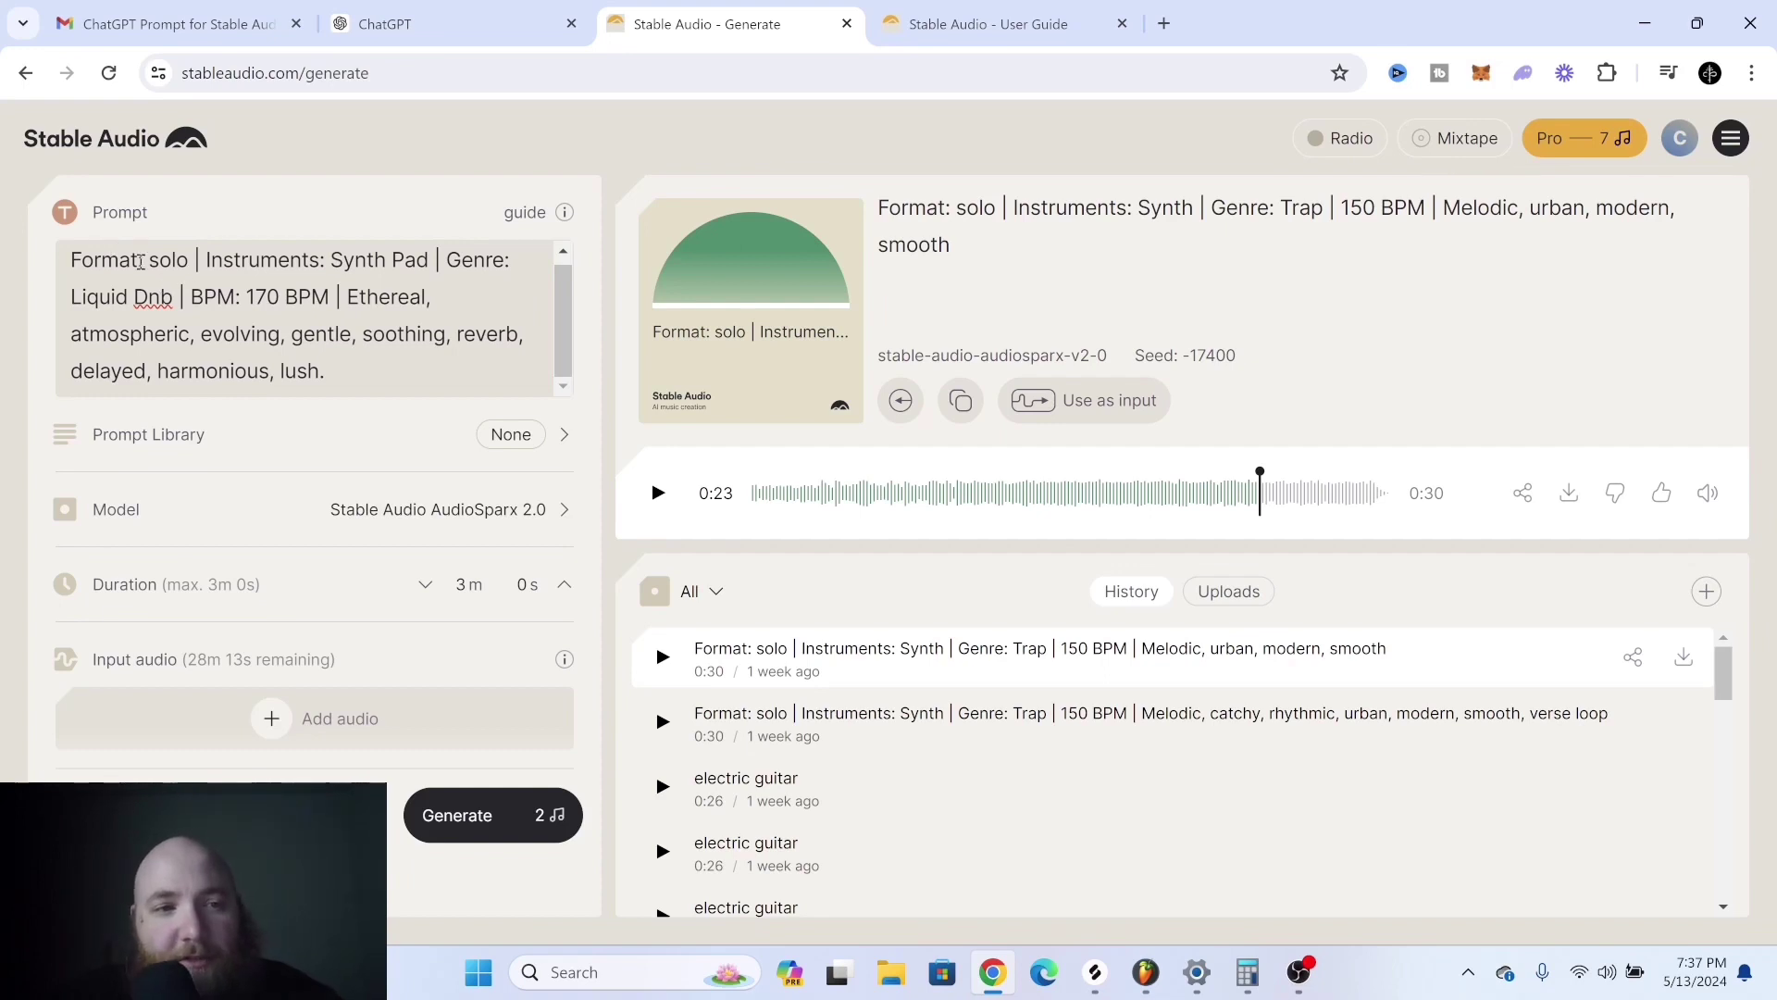
# Highlight 'solo' in the Stable Audio prompt, then review the ChatGPT conversation
pyautogui.moveTo(73, 259); pyautogui.dragTo(189, 260)
pyautogui.click(149, 263)
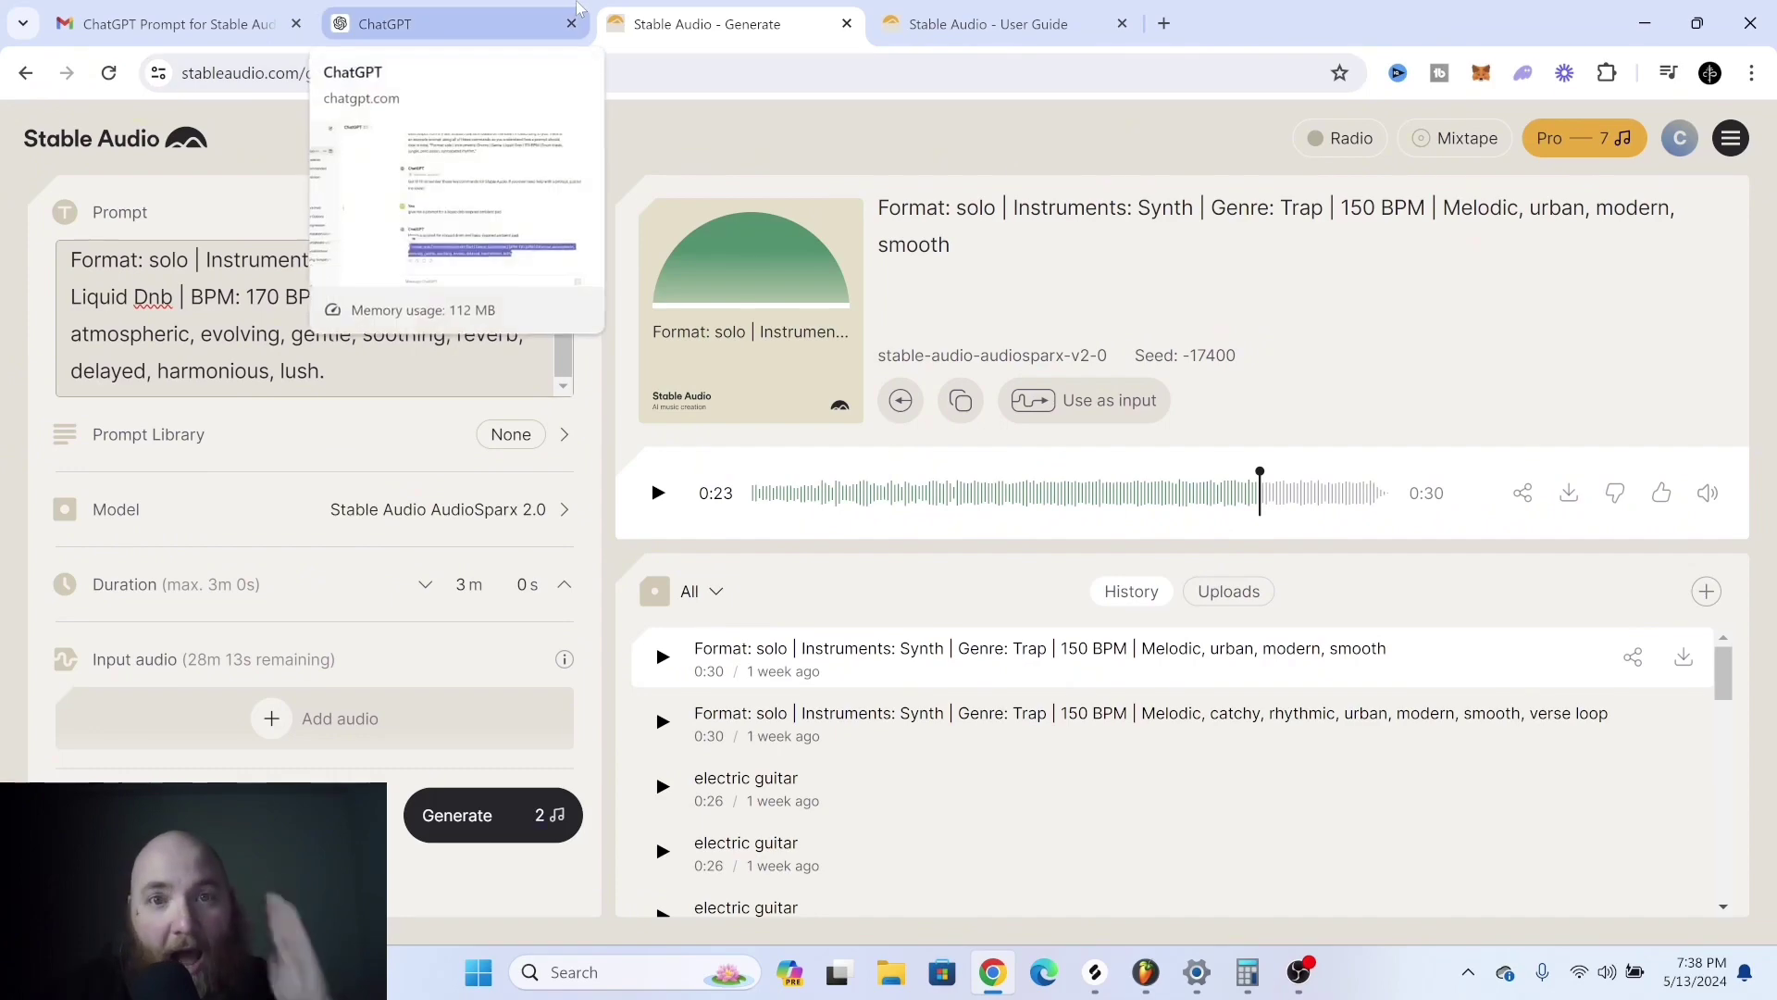
pyautogui.click(495, 20)
pyautogui.moveTo(774, 385)
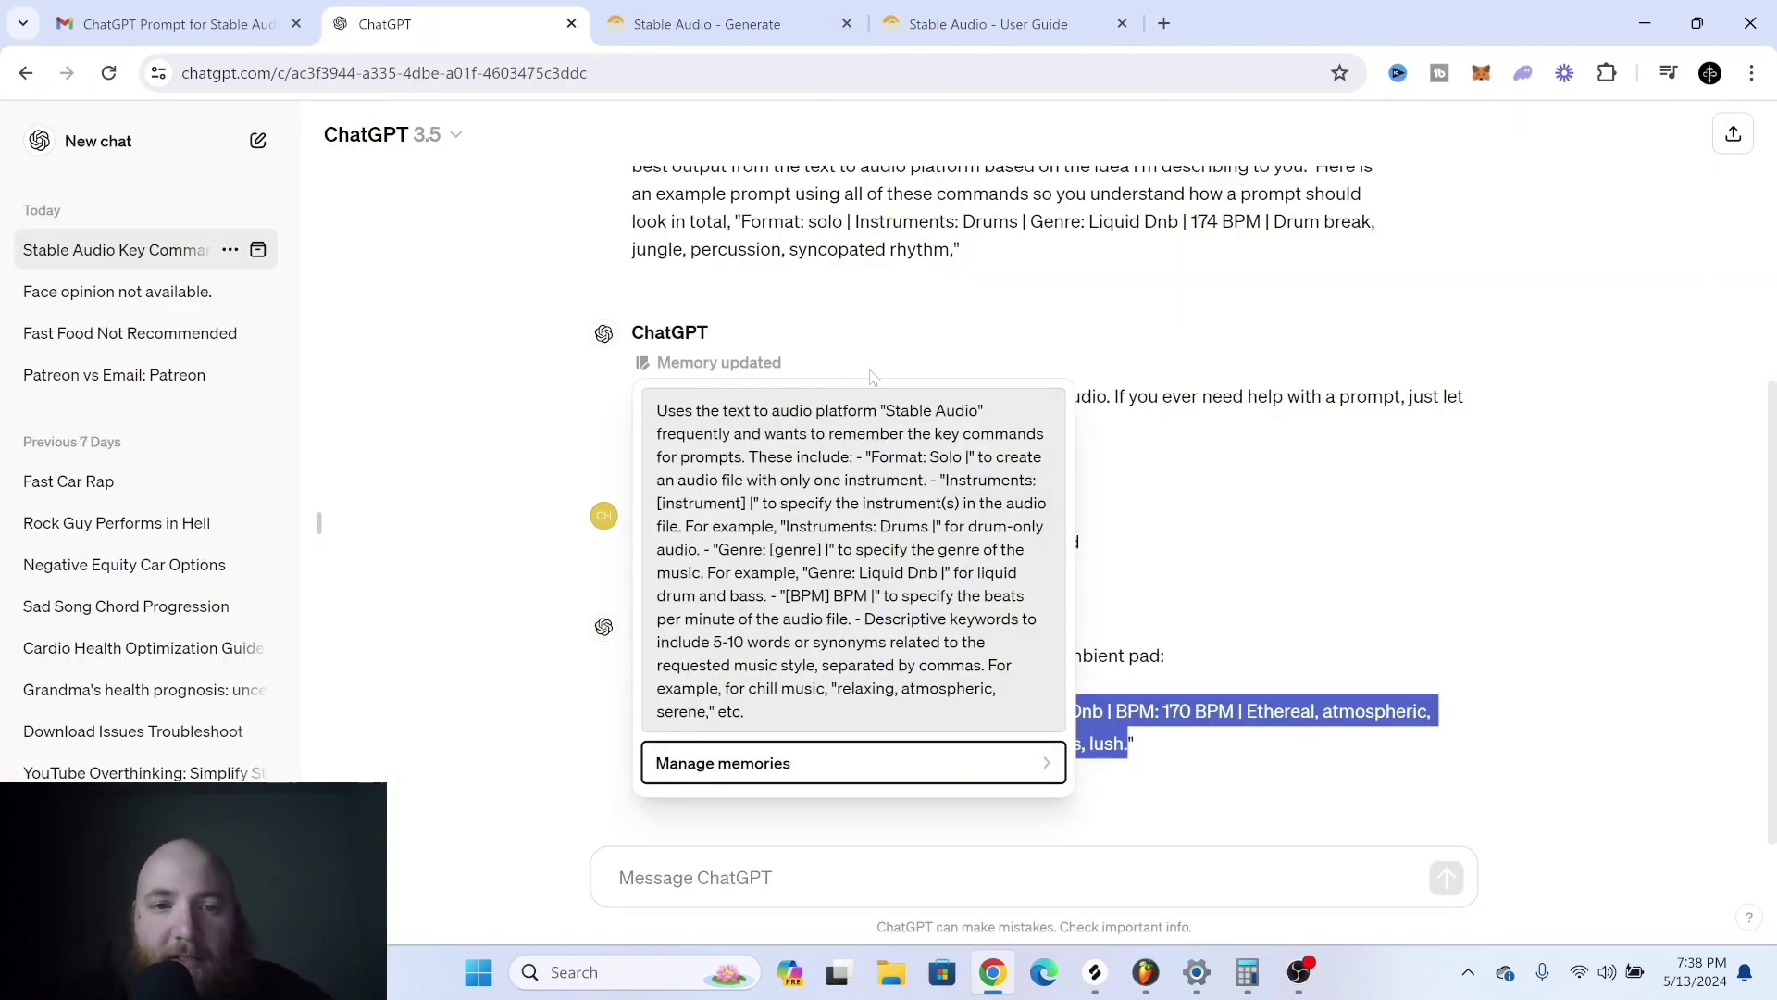
pyautogui.scroll(5, 1222, 358)
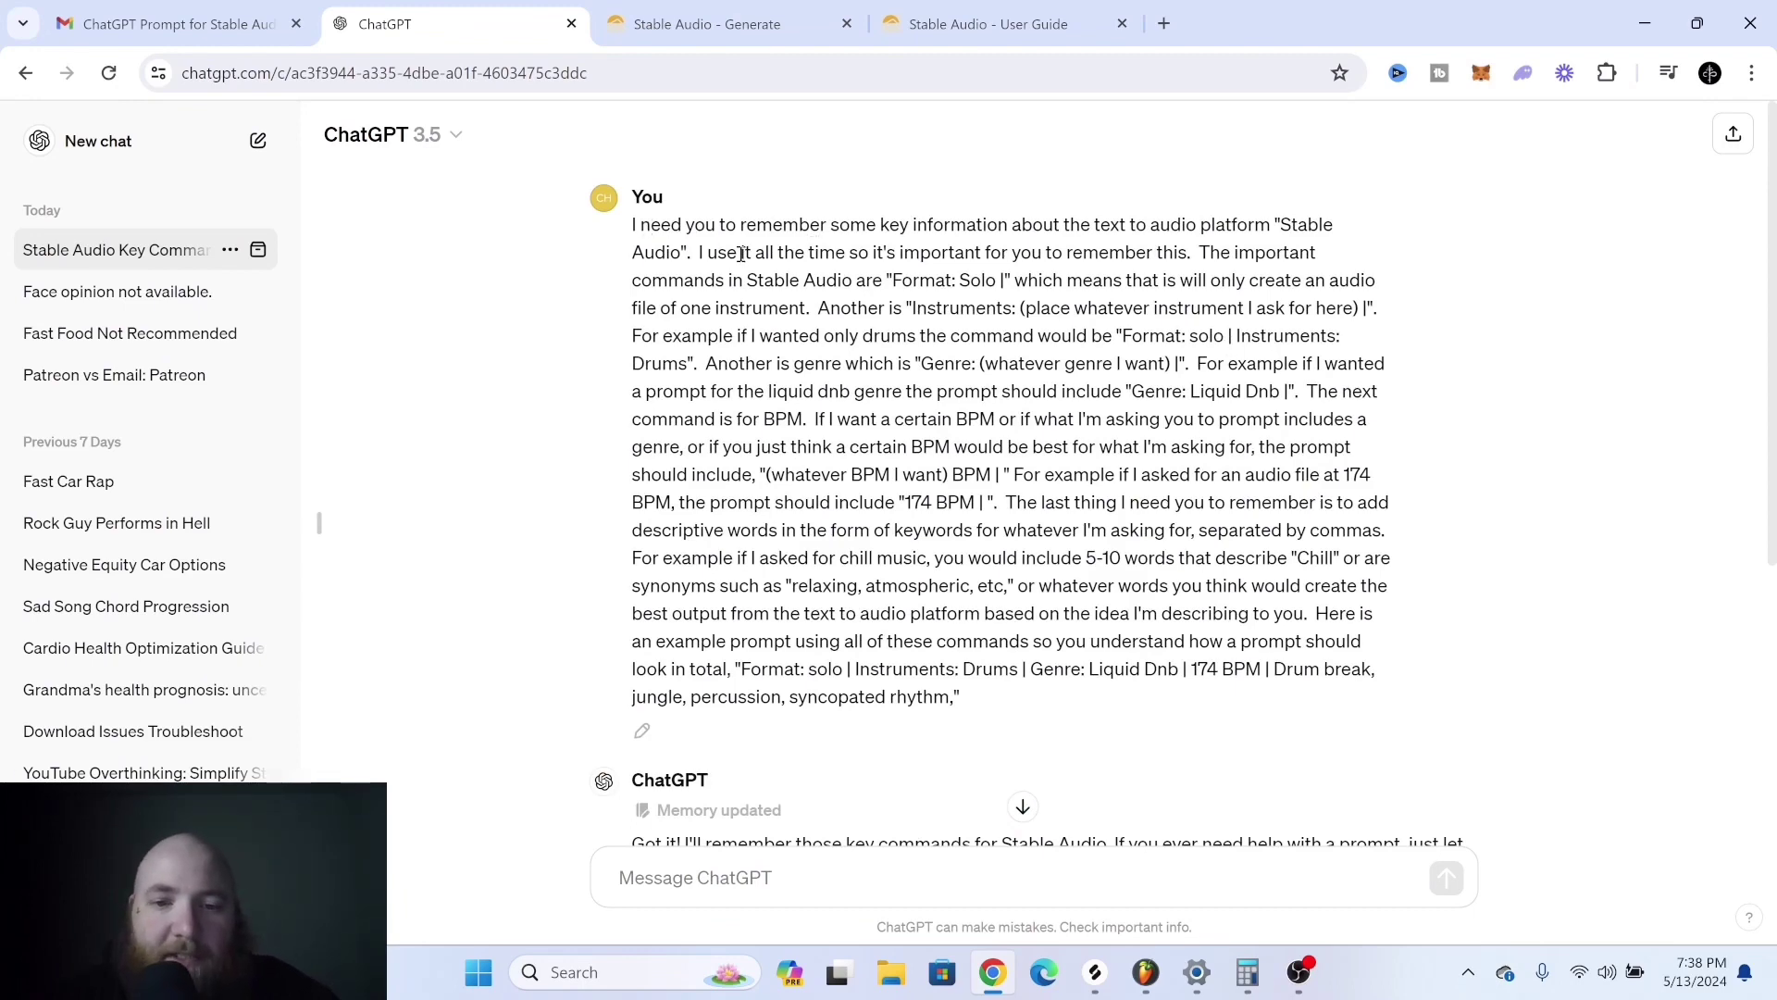
pyautogui.scroll(-5, 823, 300)
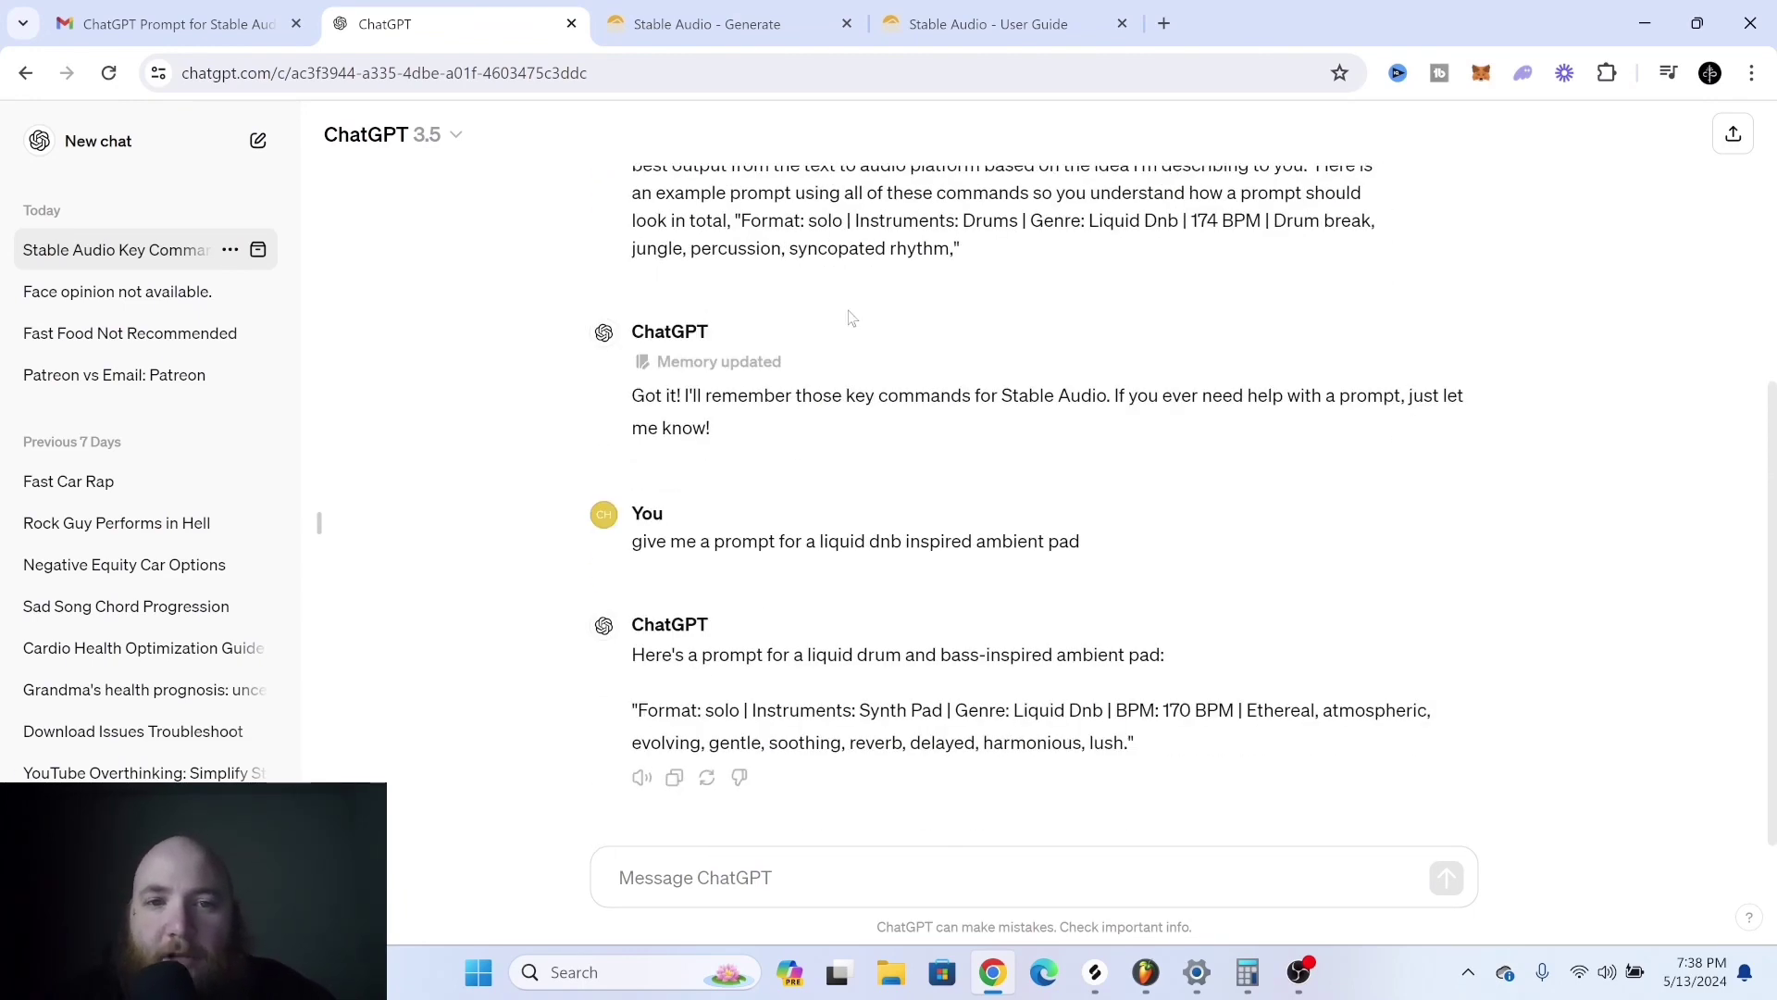
# Ask ChatGPT for a chill melody prompt to use in a lofi song
pyautogui.click(737, 881)
pyautogui.write('give me a prompt for ')
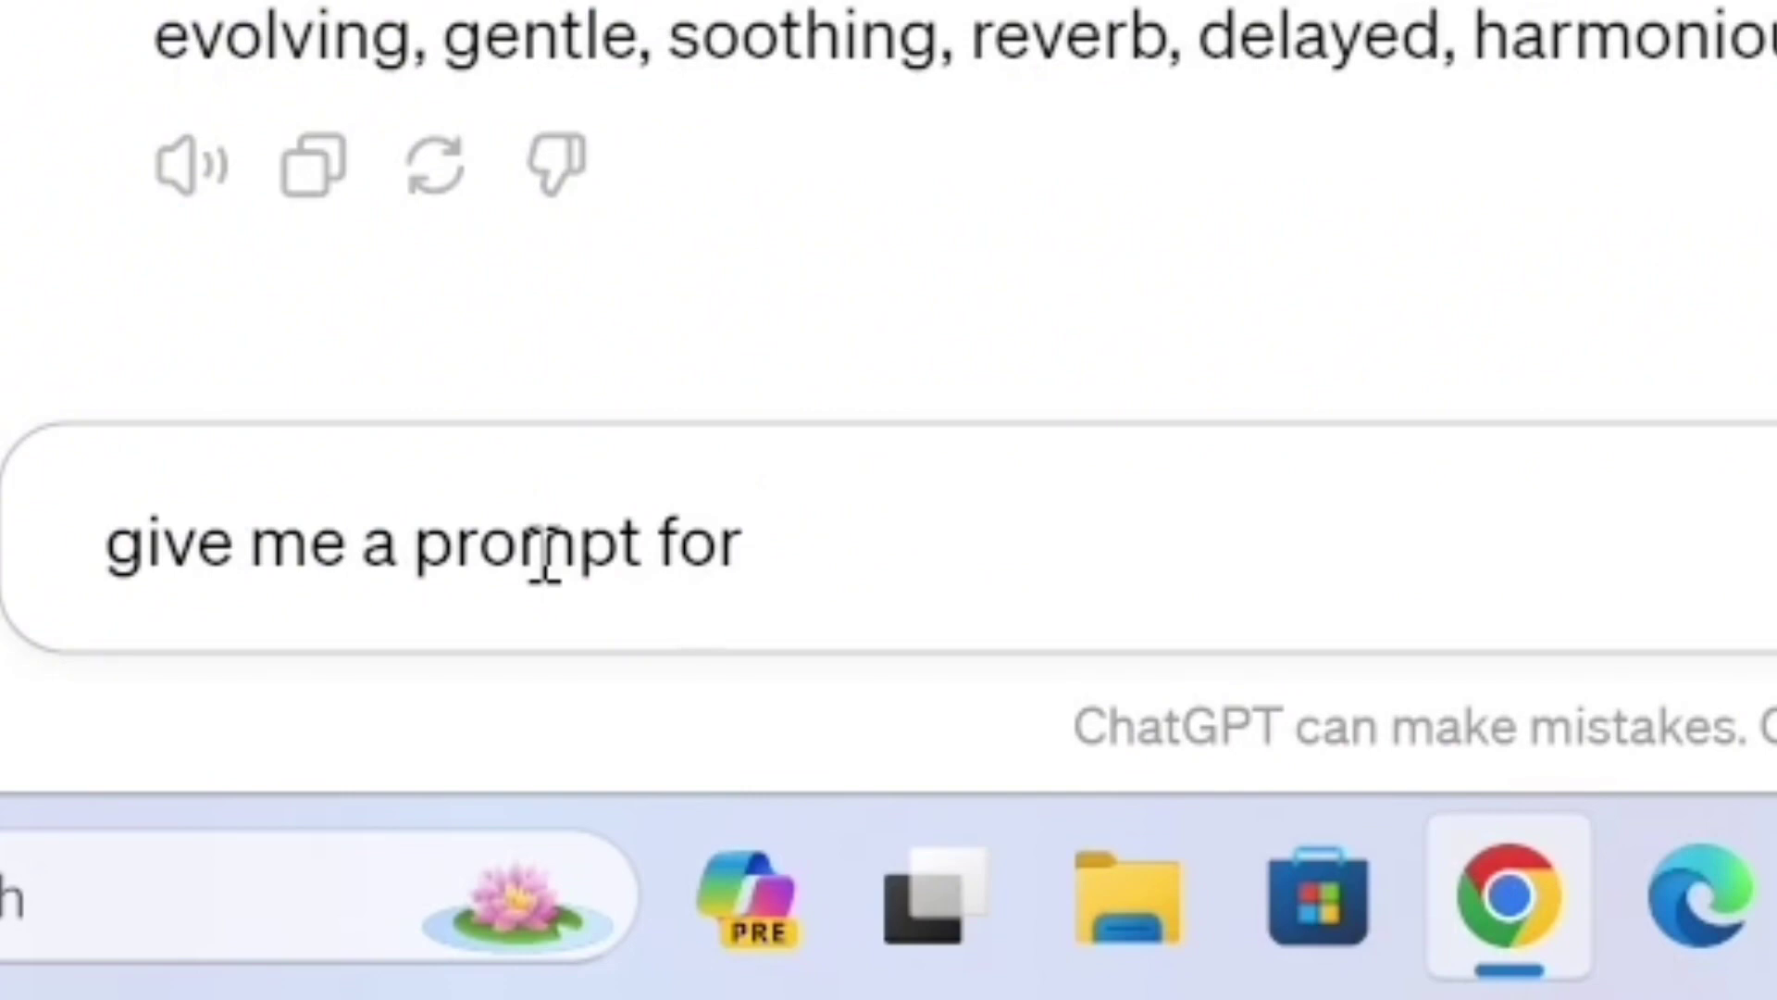
pyautogui.write('chill melody that i can use a')
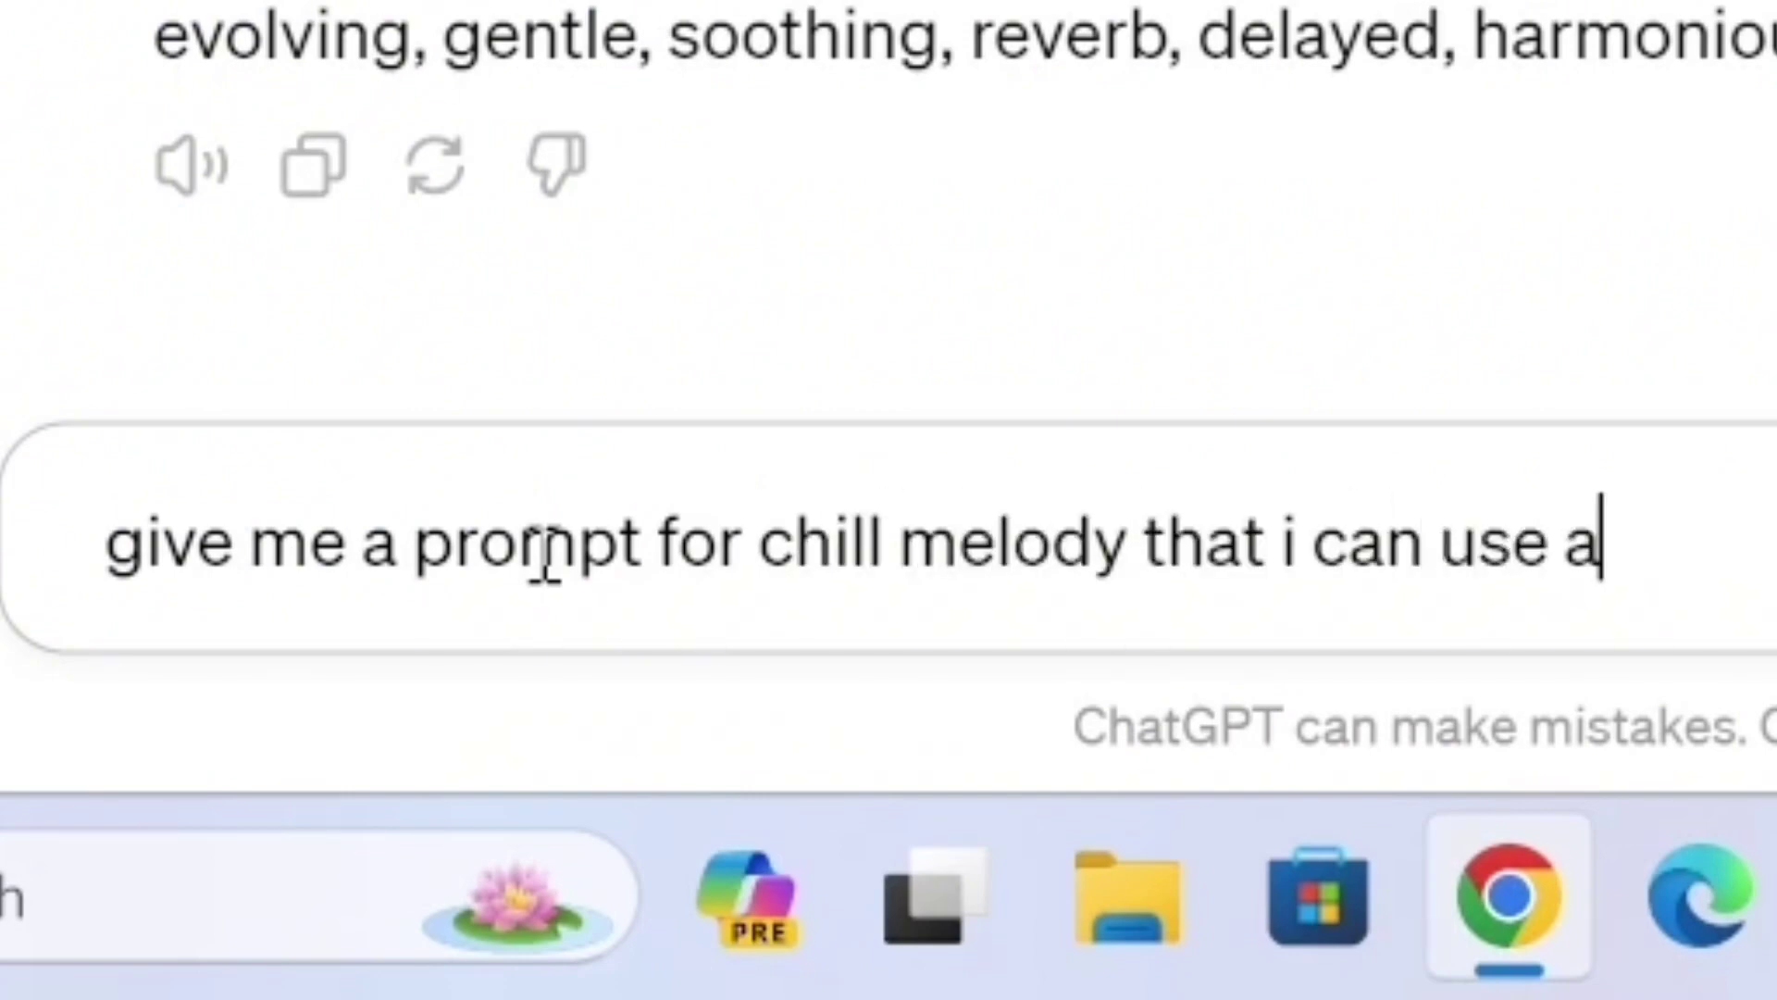
pyautogui.press('BackSpace')
pyautogui.write('in a lofi')
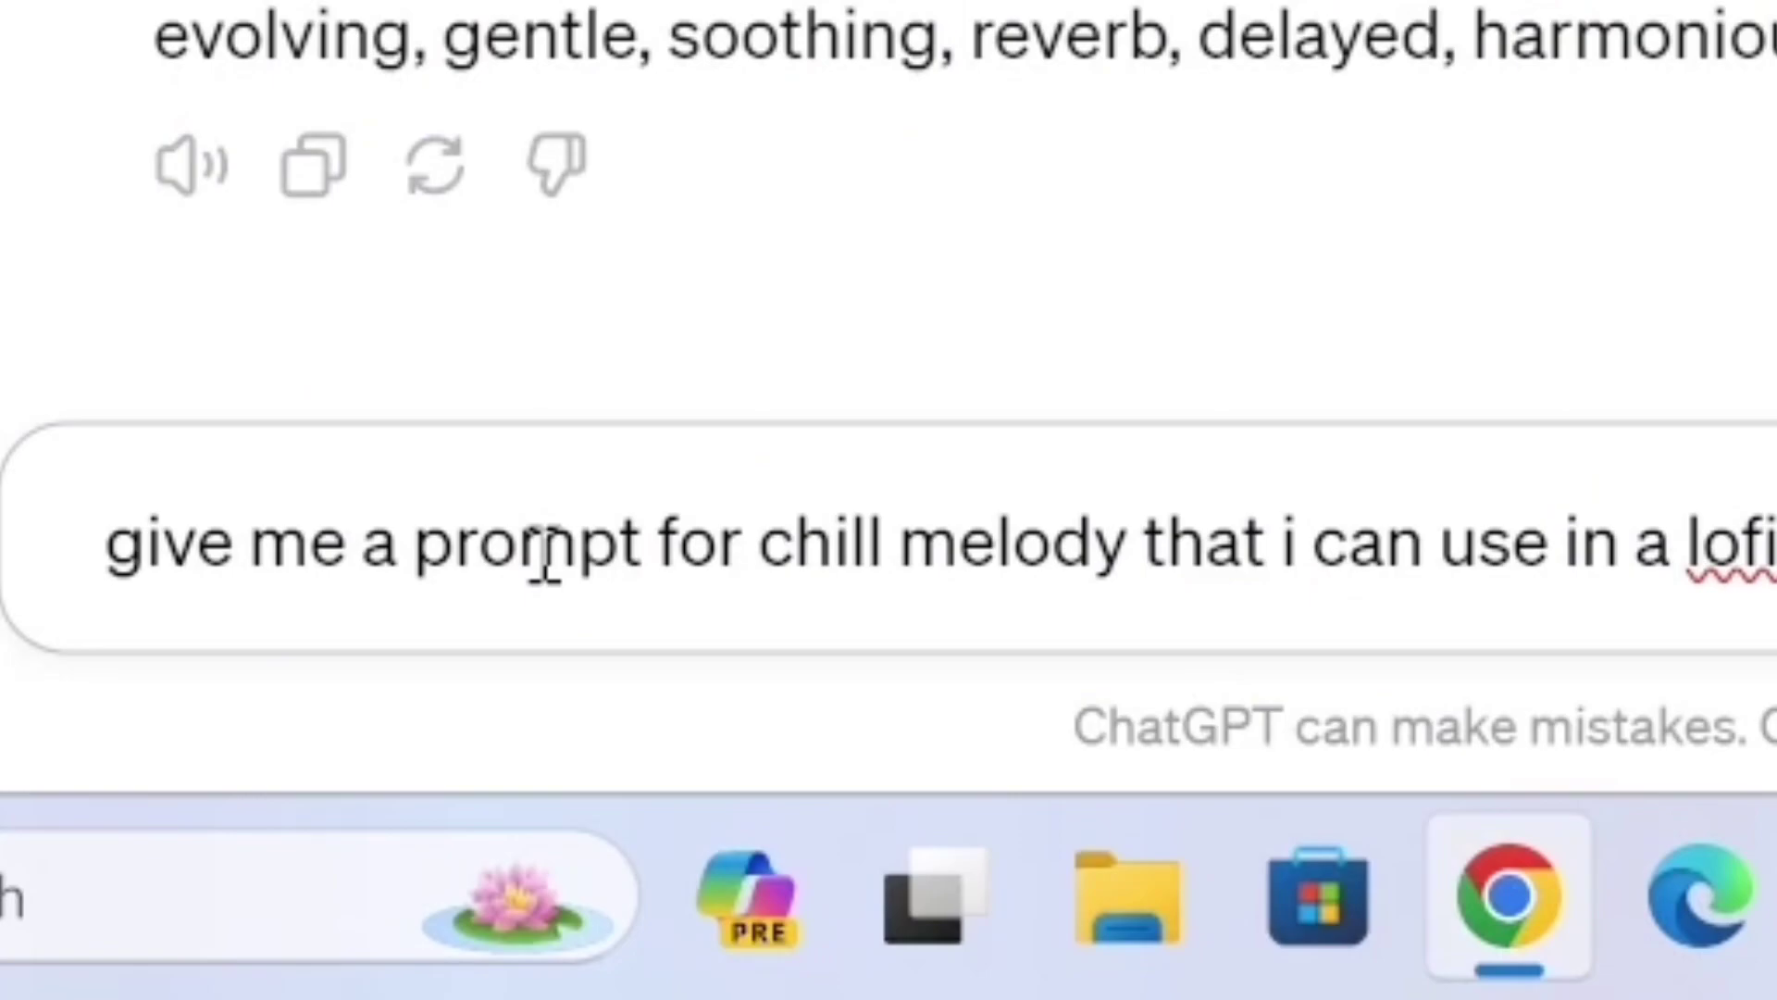
pyautogui.press('Return')
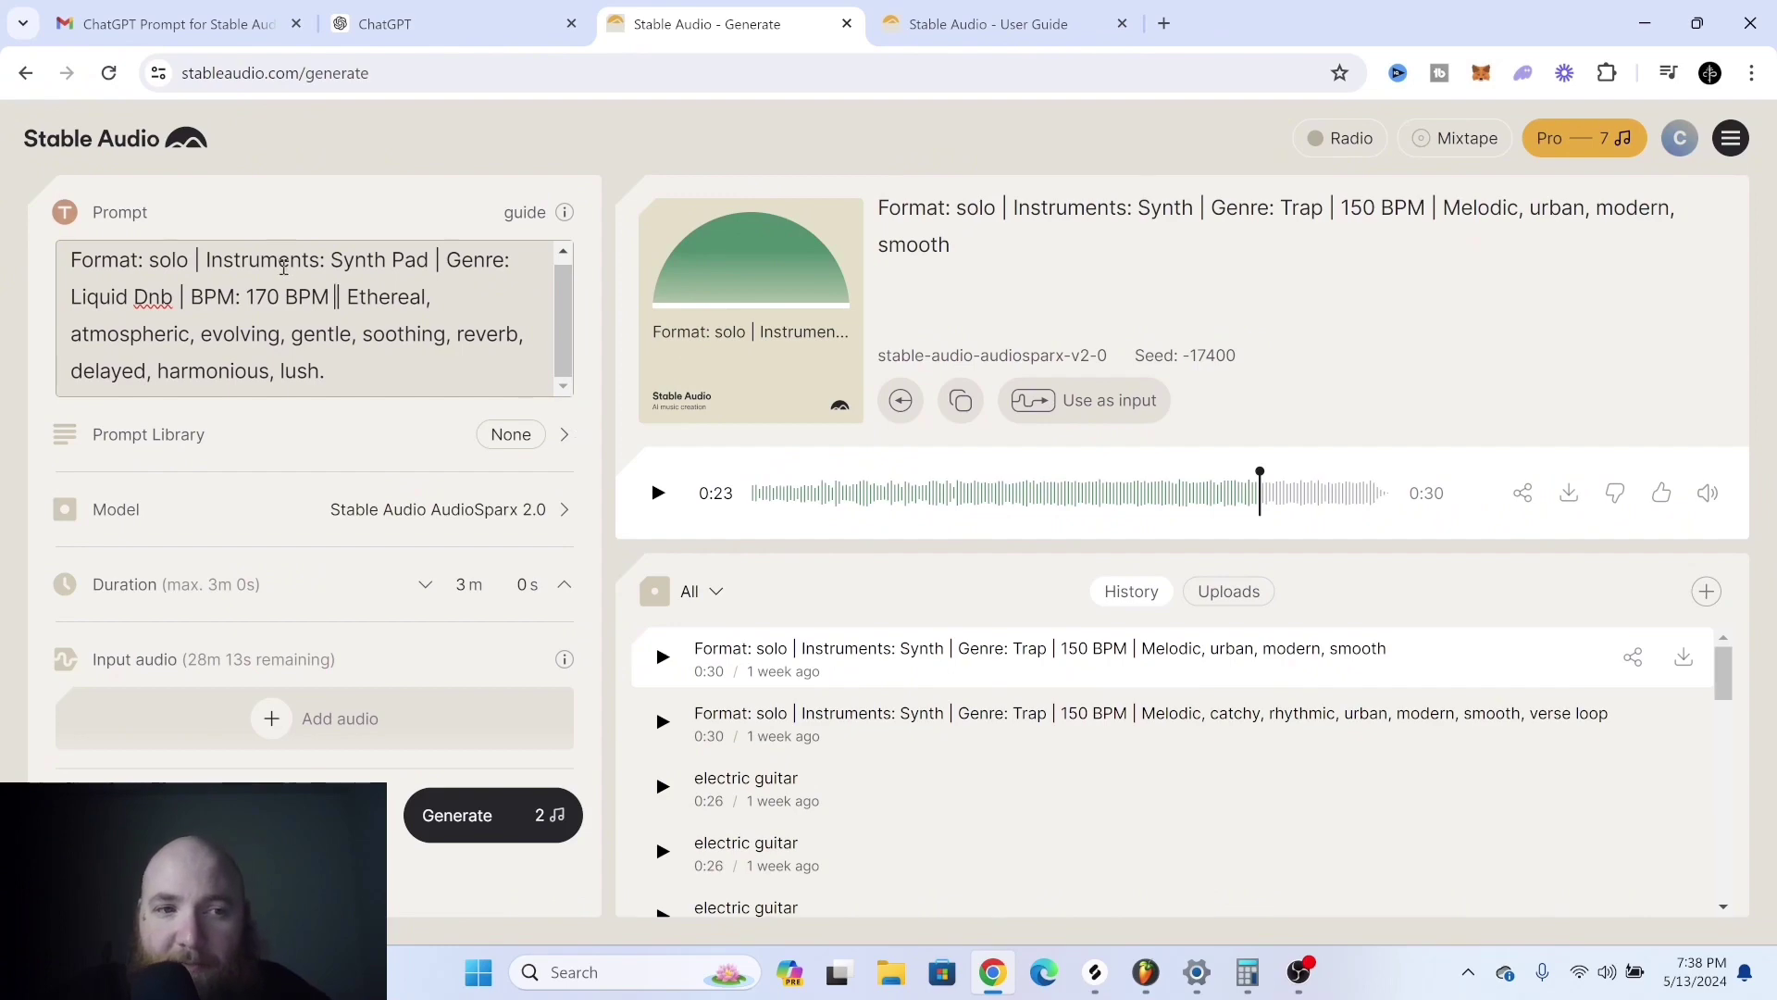
# In FL Studio's browser, preview the ChillPanic_X_Synth_150bpm loops 3, 6 and 8
pyautogui.click(1146, 972)
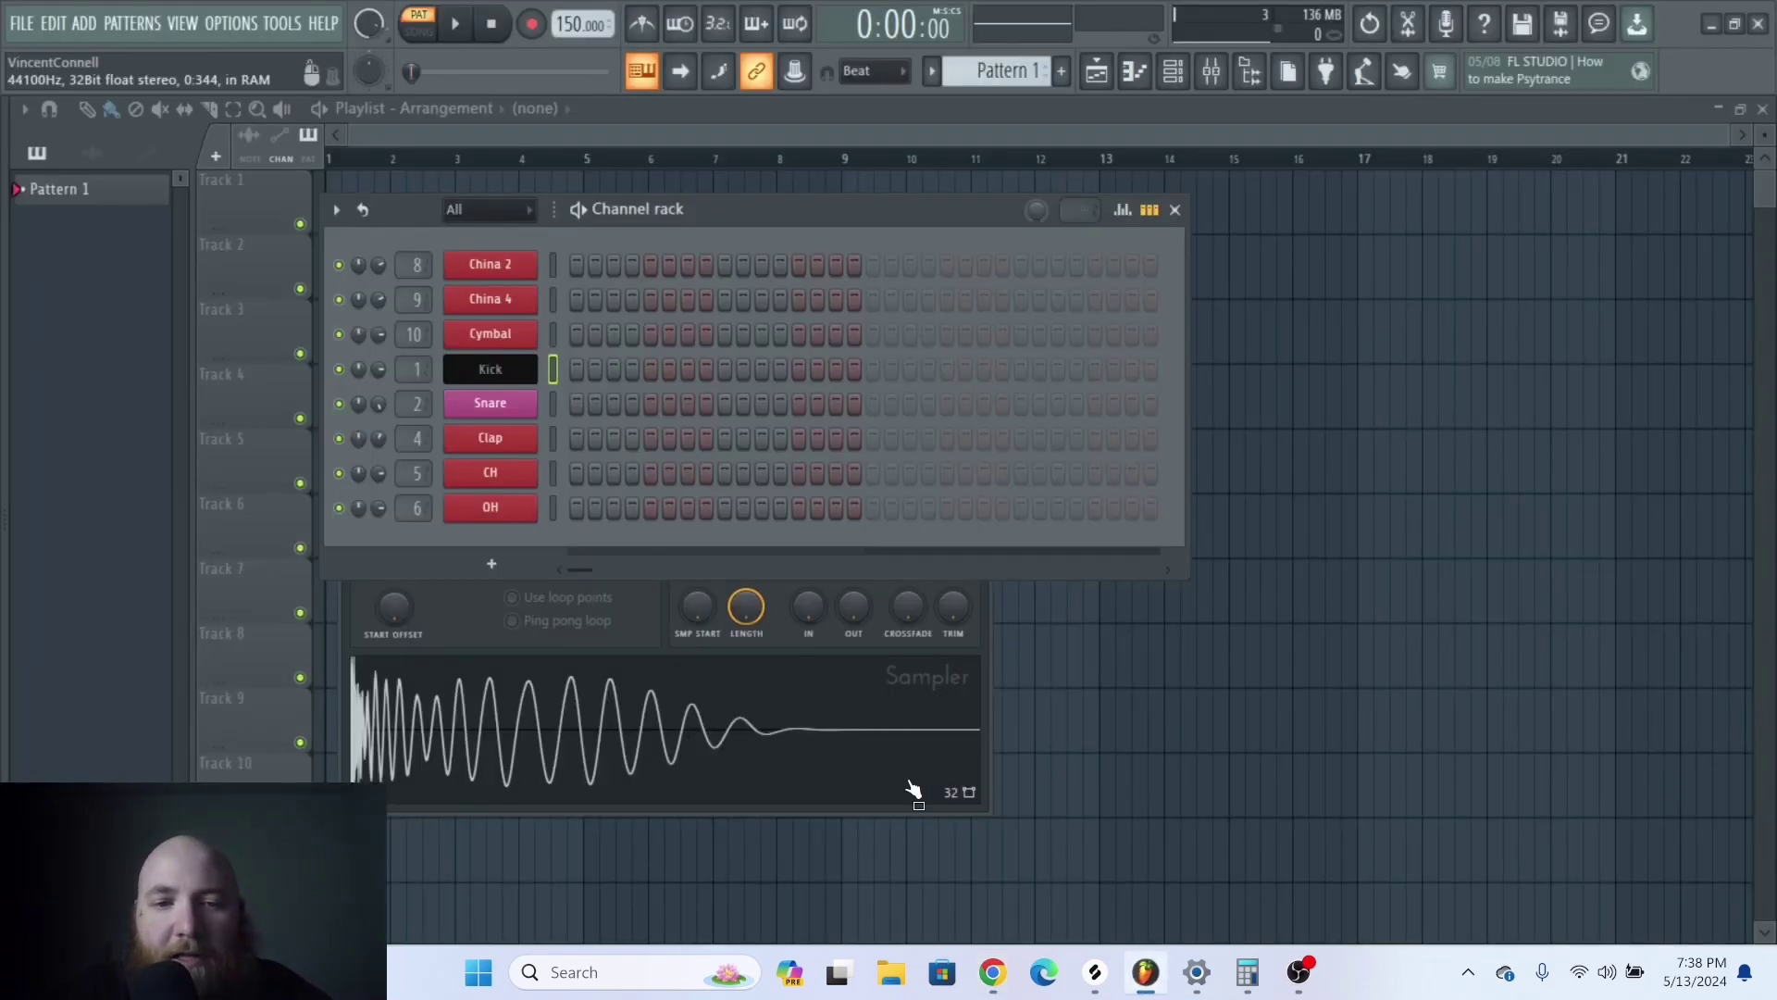
pyautogui.hotkey('alt', 'F8')
pyautogui.scroll(10, 195, 556)
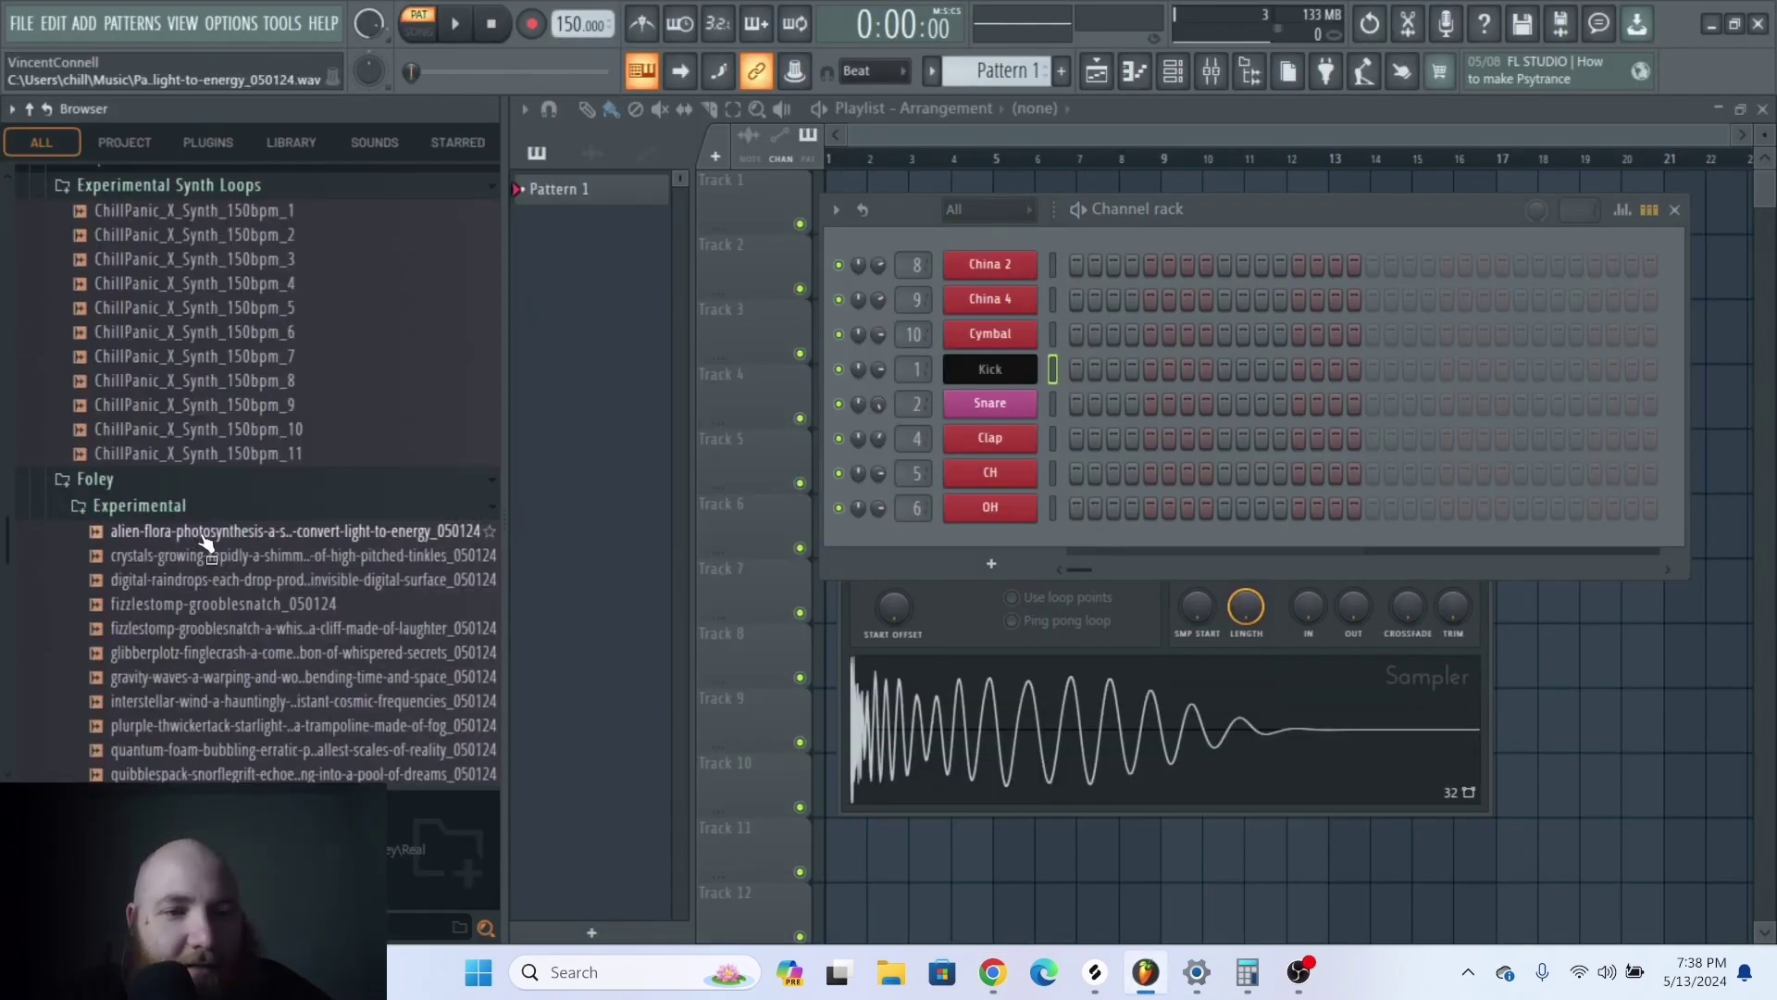
pyautogui.click(160, 515)
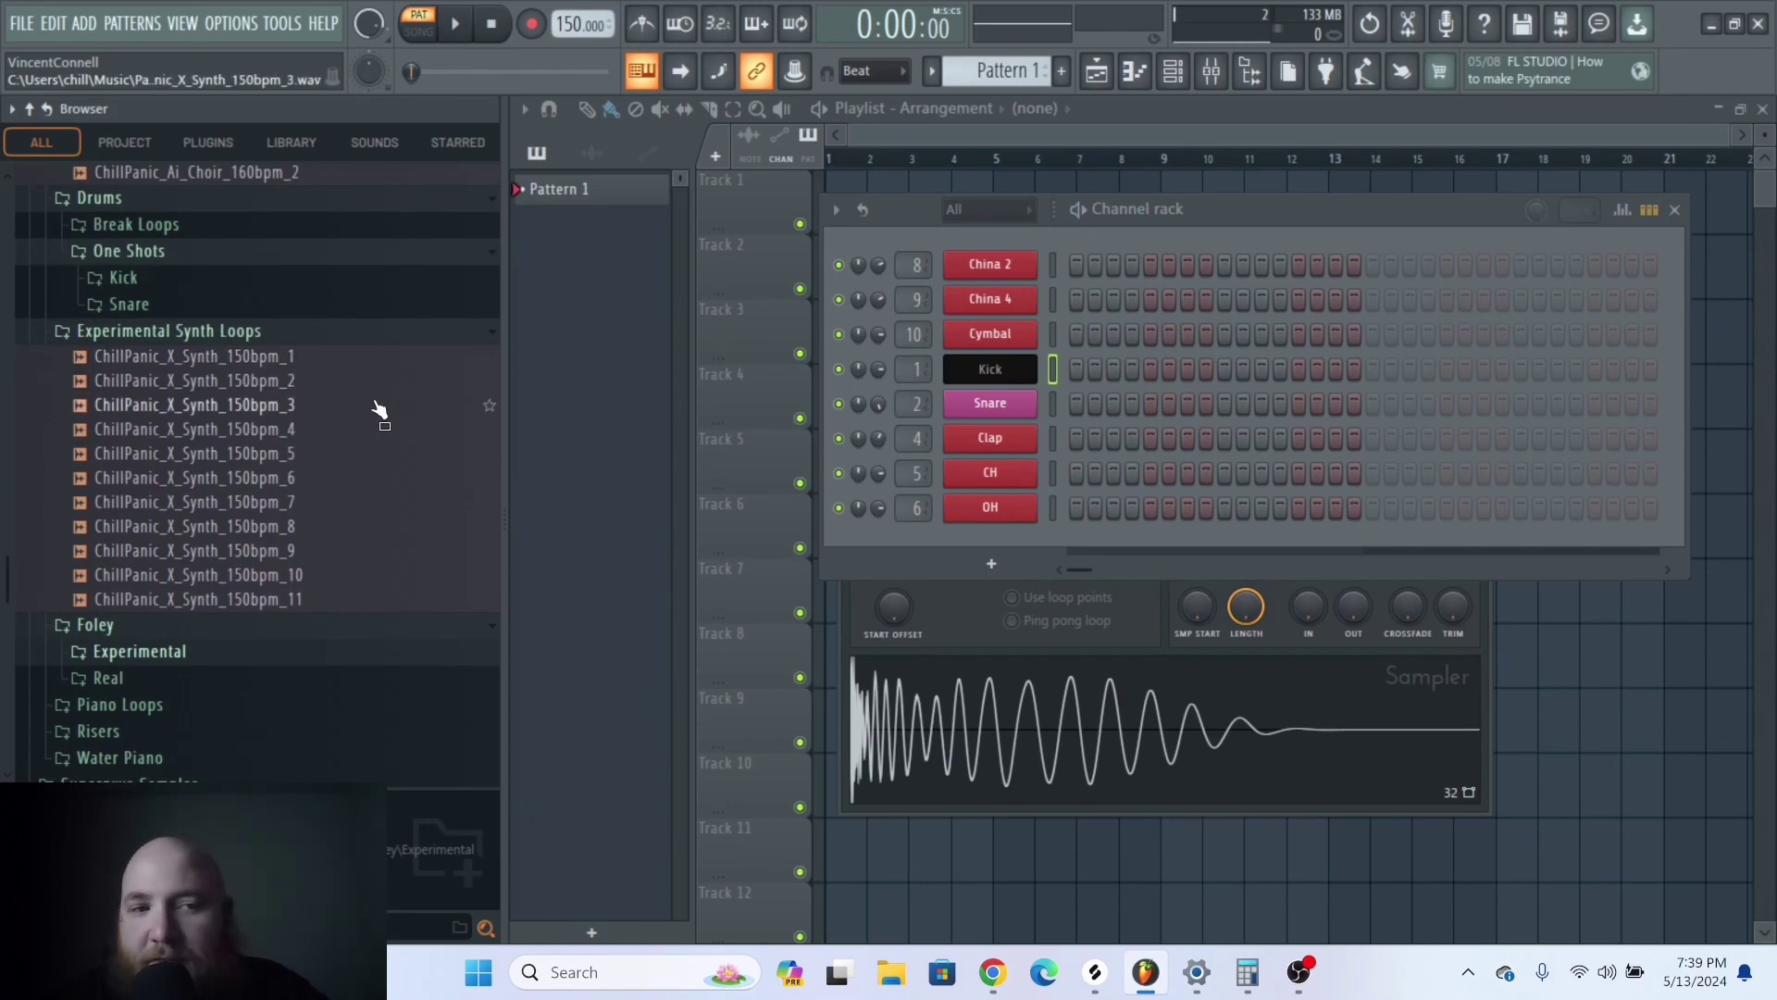
pyautogui.click(284, 407)
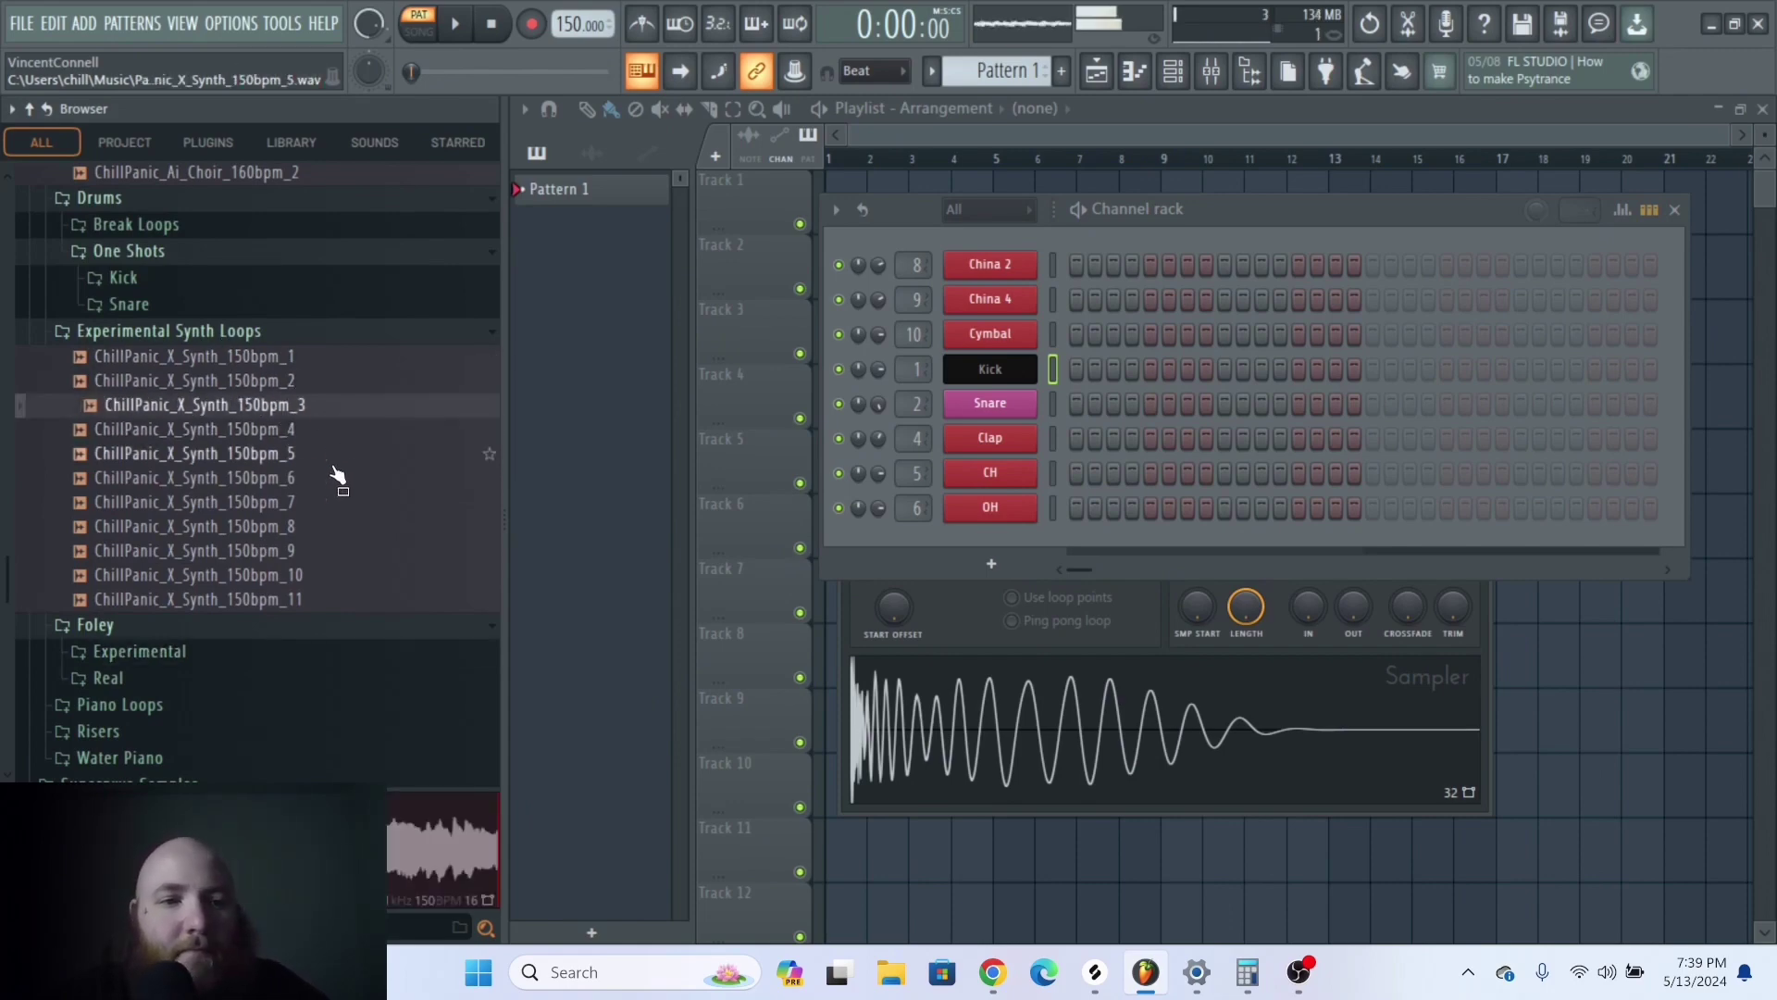
pyautogui.click(307, 487)
pyautogui.click(315, 526)
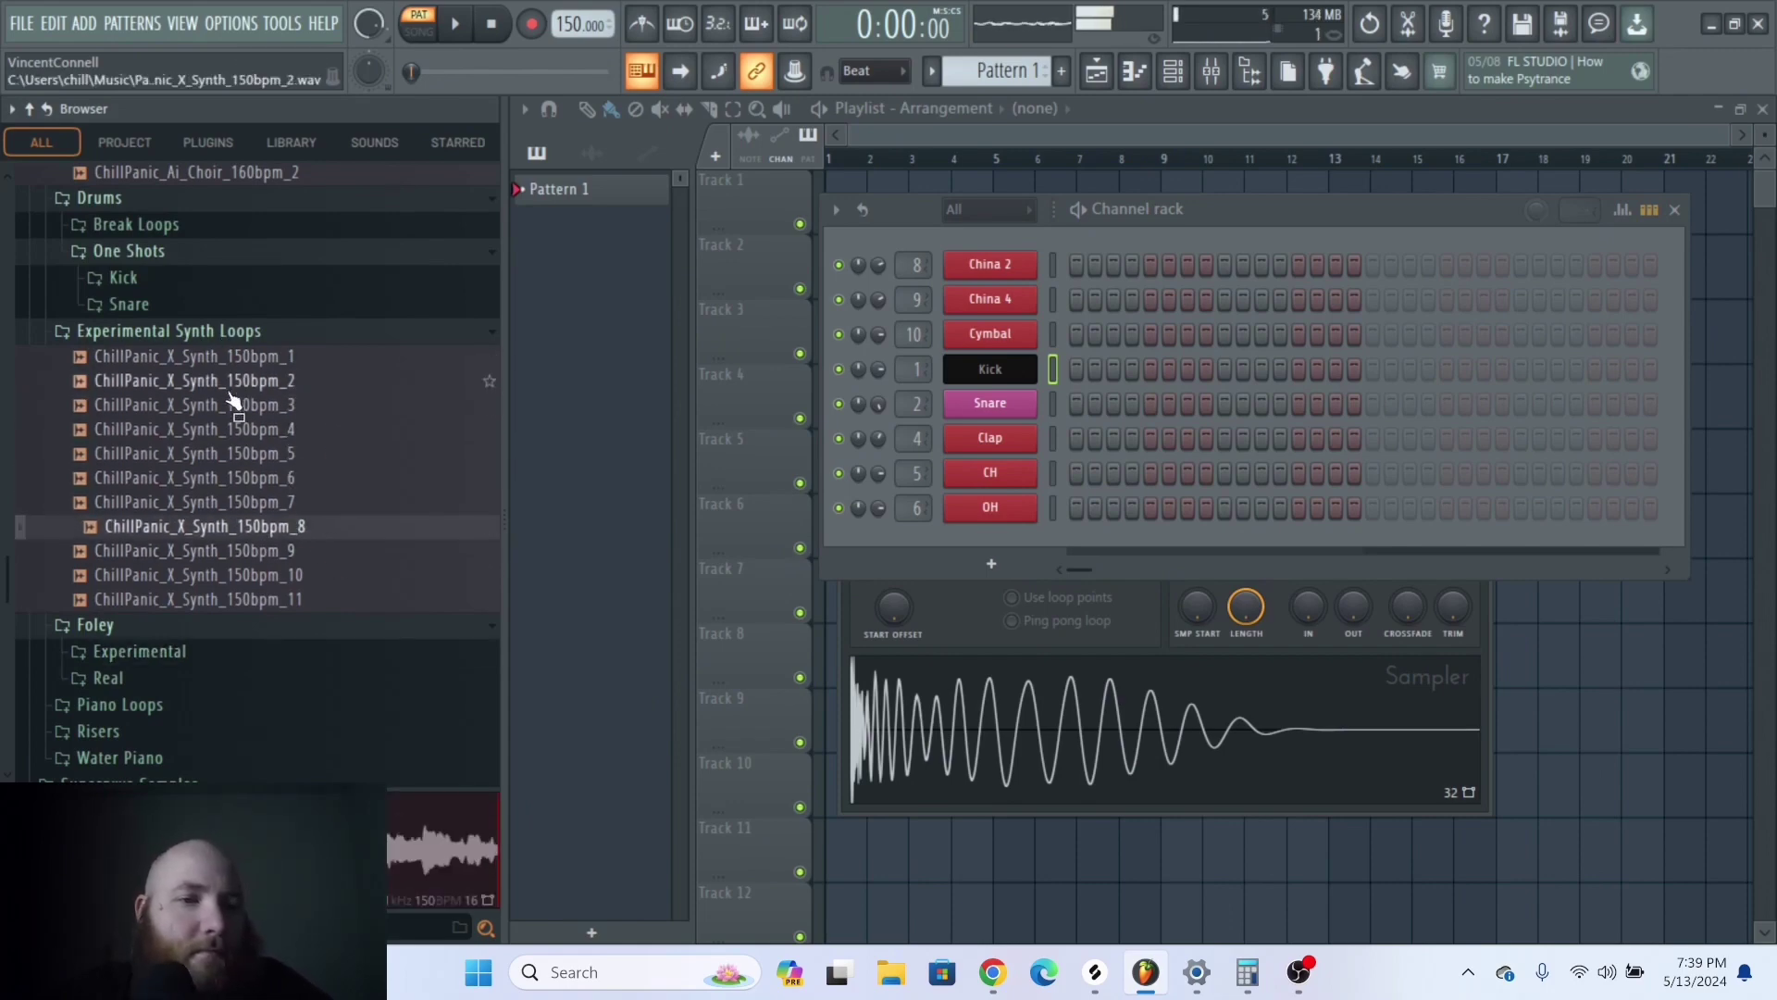
# Re-expand the Stable Audio Sample Pack folder and expand its Piano Loops
pyautogui.scroll(5, 169, 526)
pyautogui.click(162, 509)
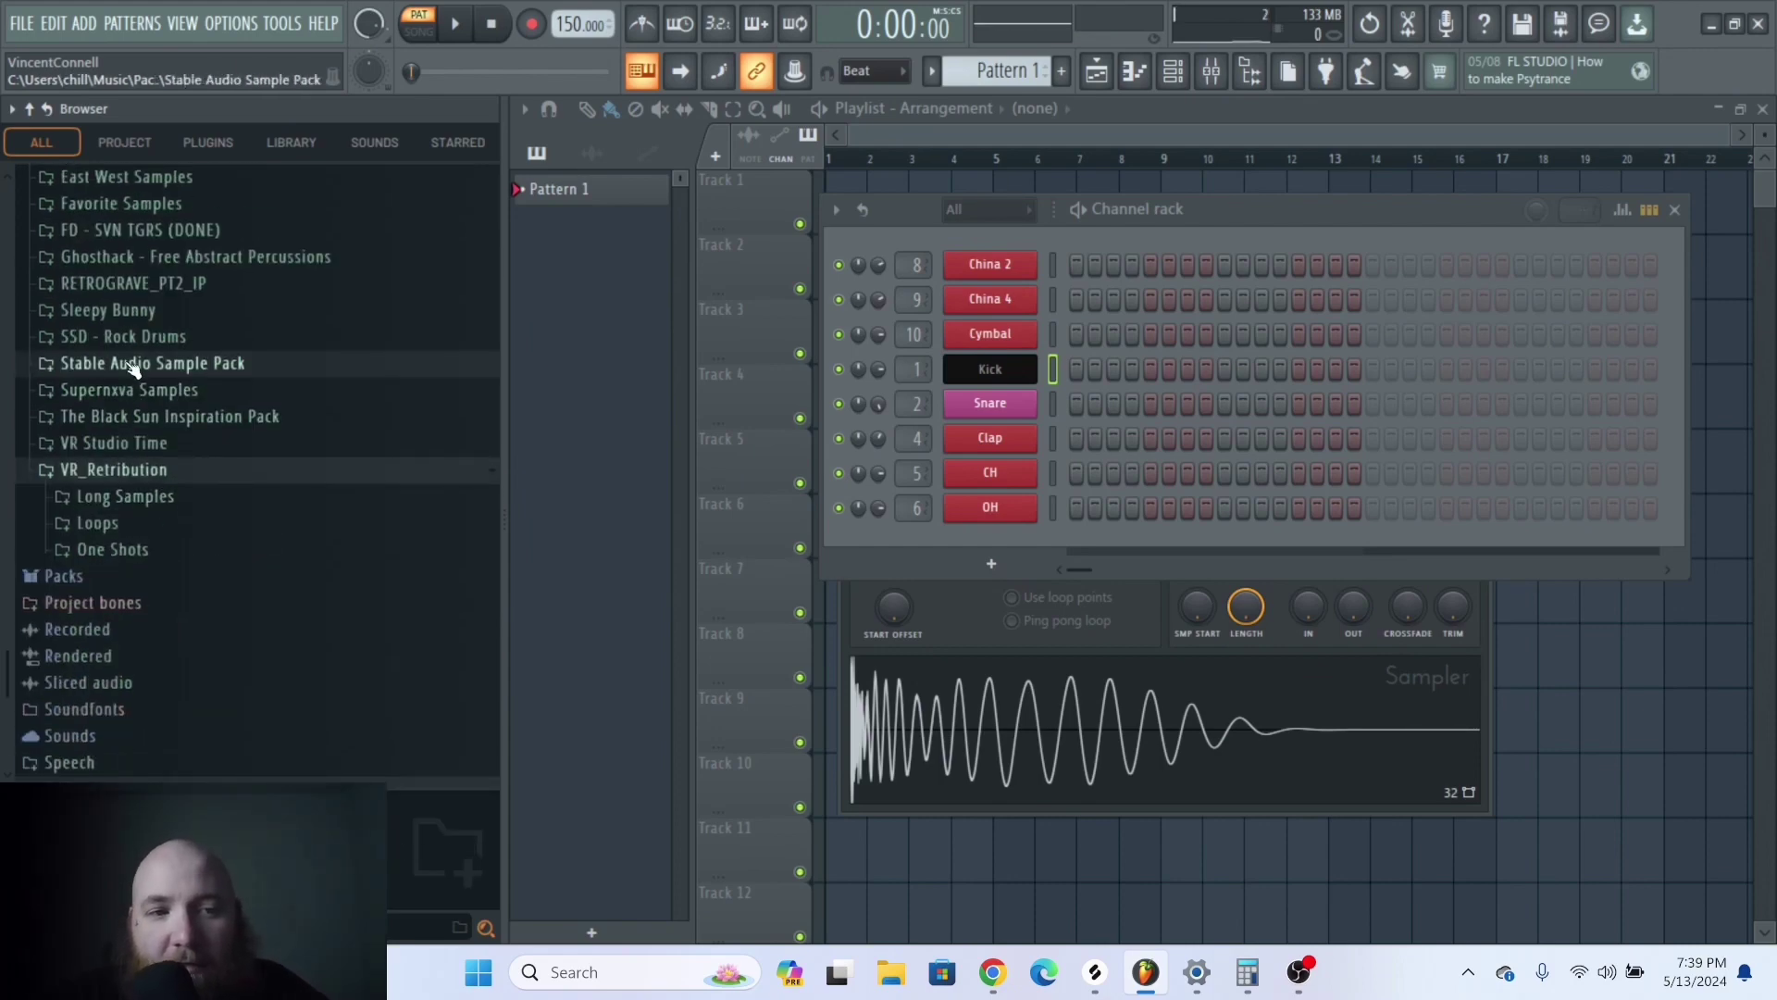
pyautogui.click(148, 365)
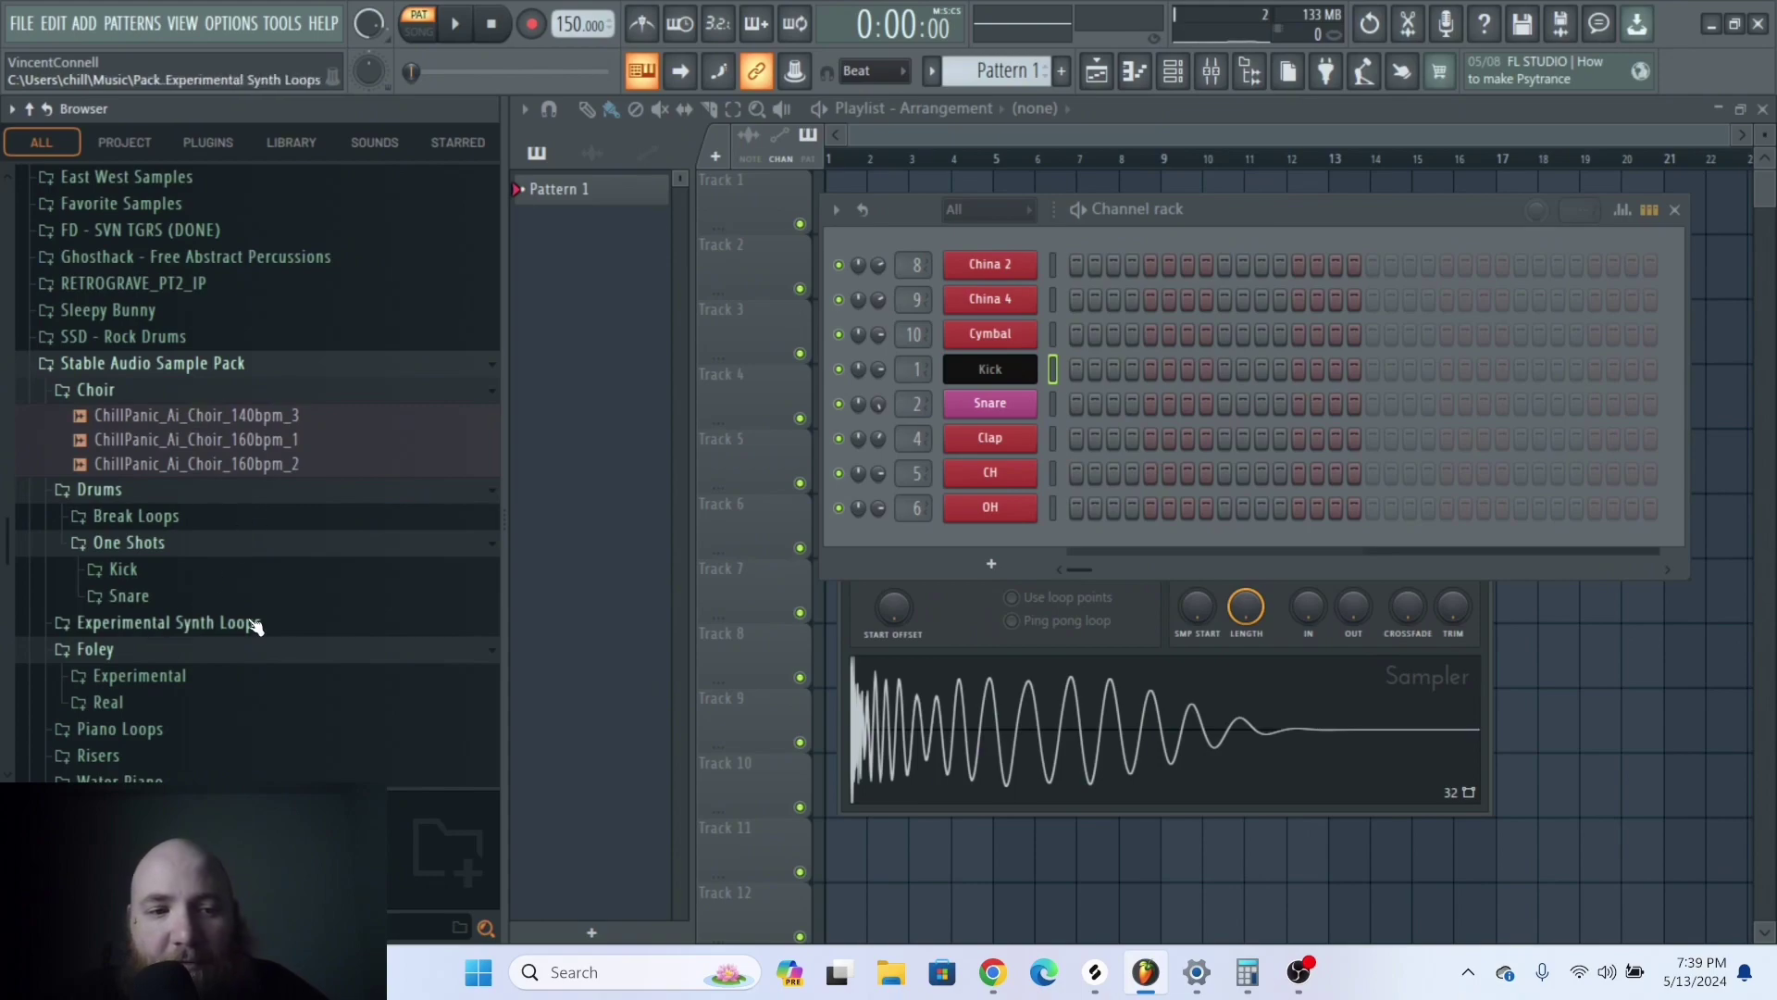
pyautogui.scroll(-2, 185, 574)
pyautogui.click(130, 583)
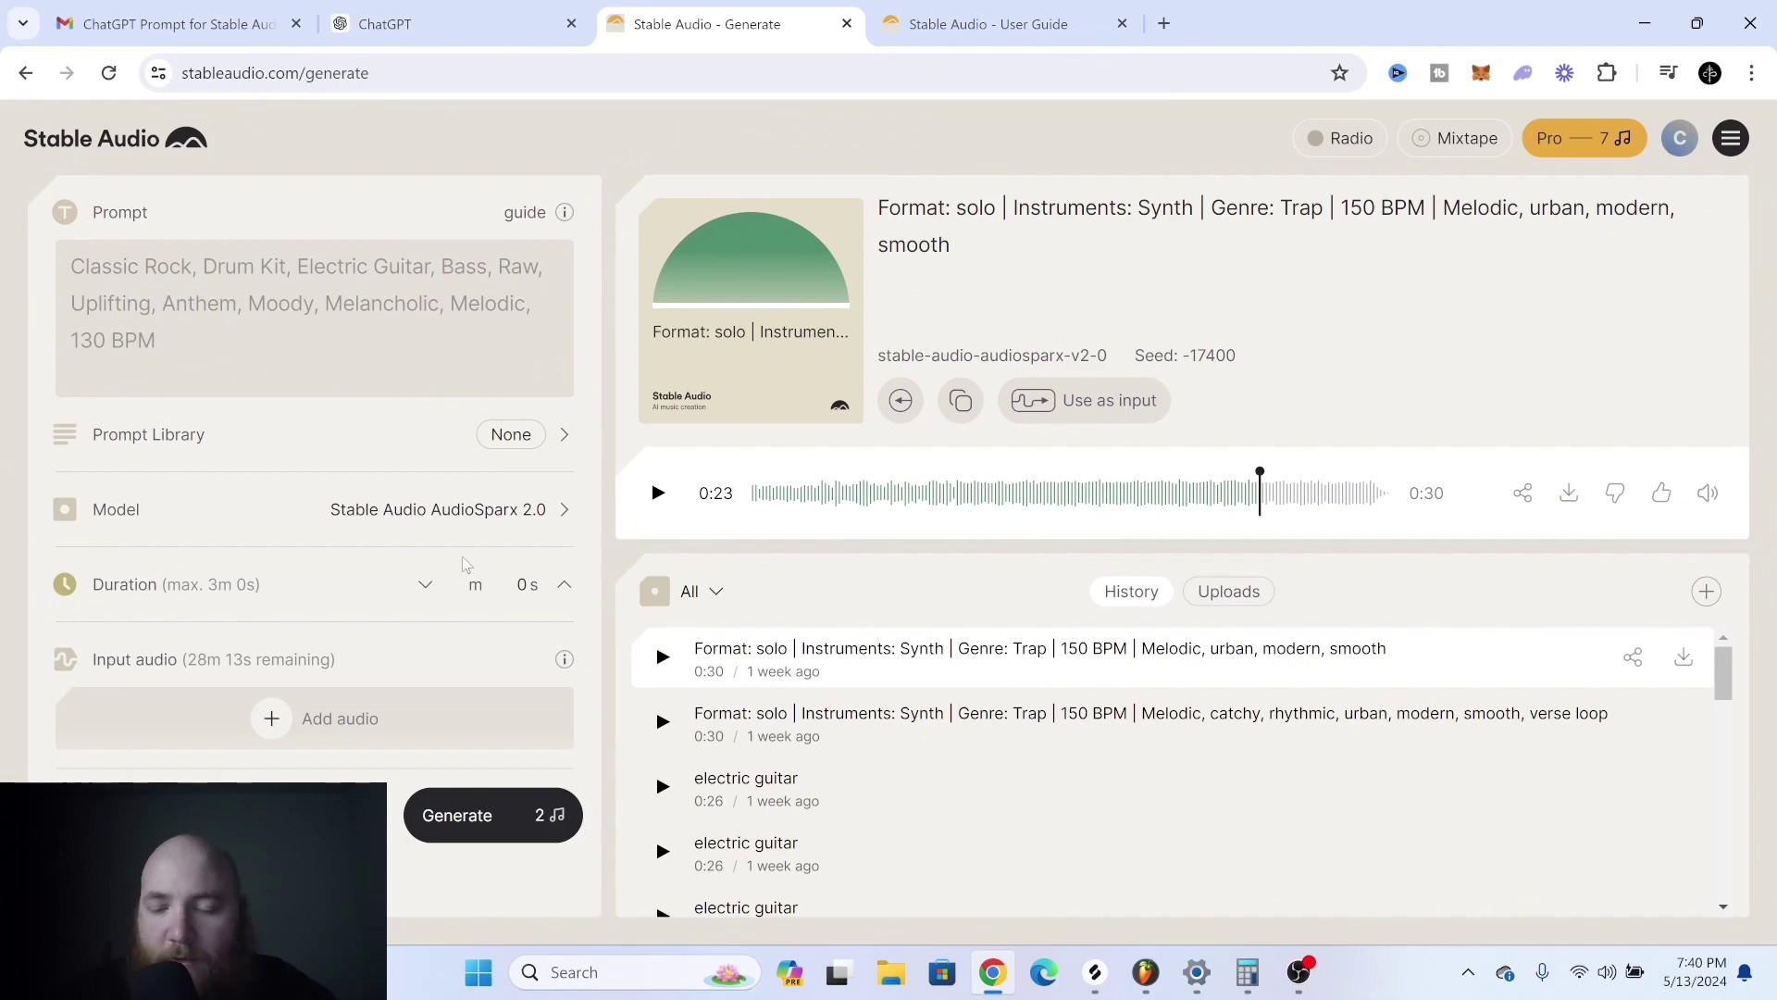
# Set the clip duration to 10 seconds and the model to AudioSparx 1.0
pyautogui.click(521, 584)
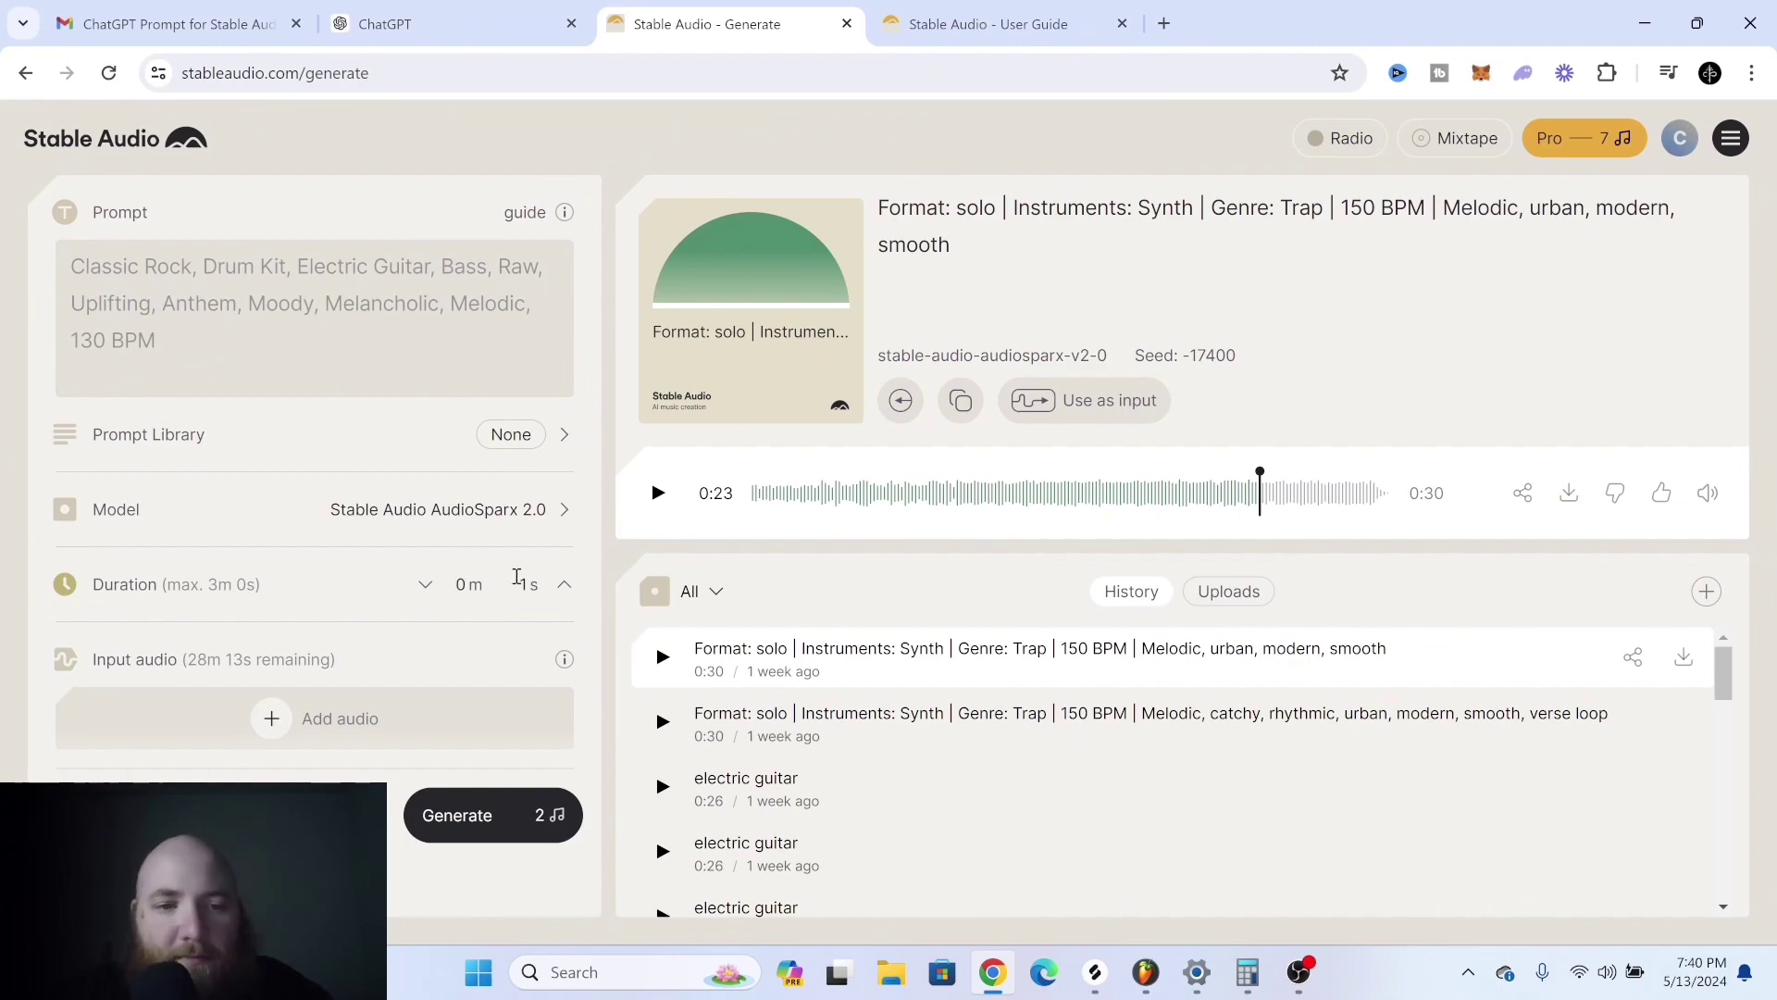
pyautogui.write('10')
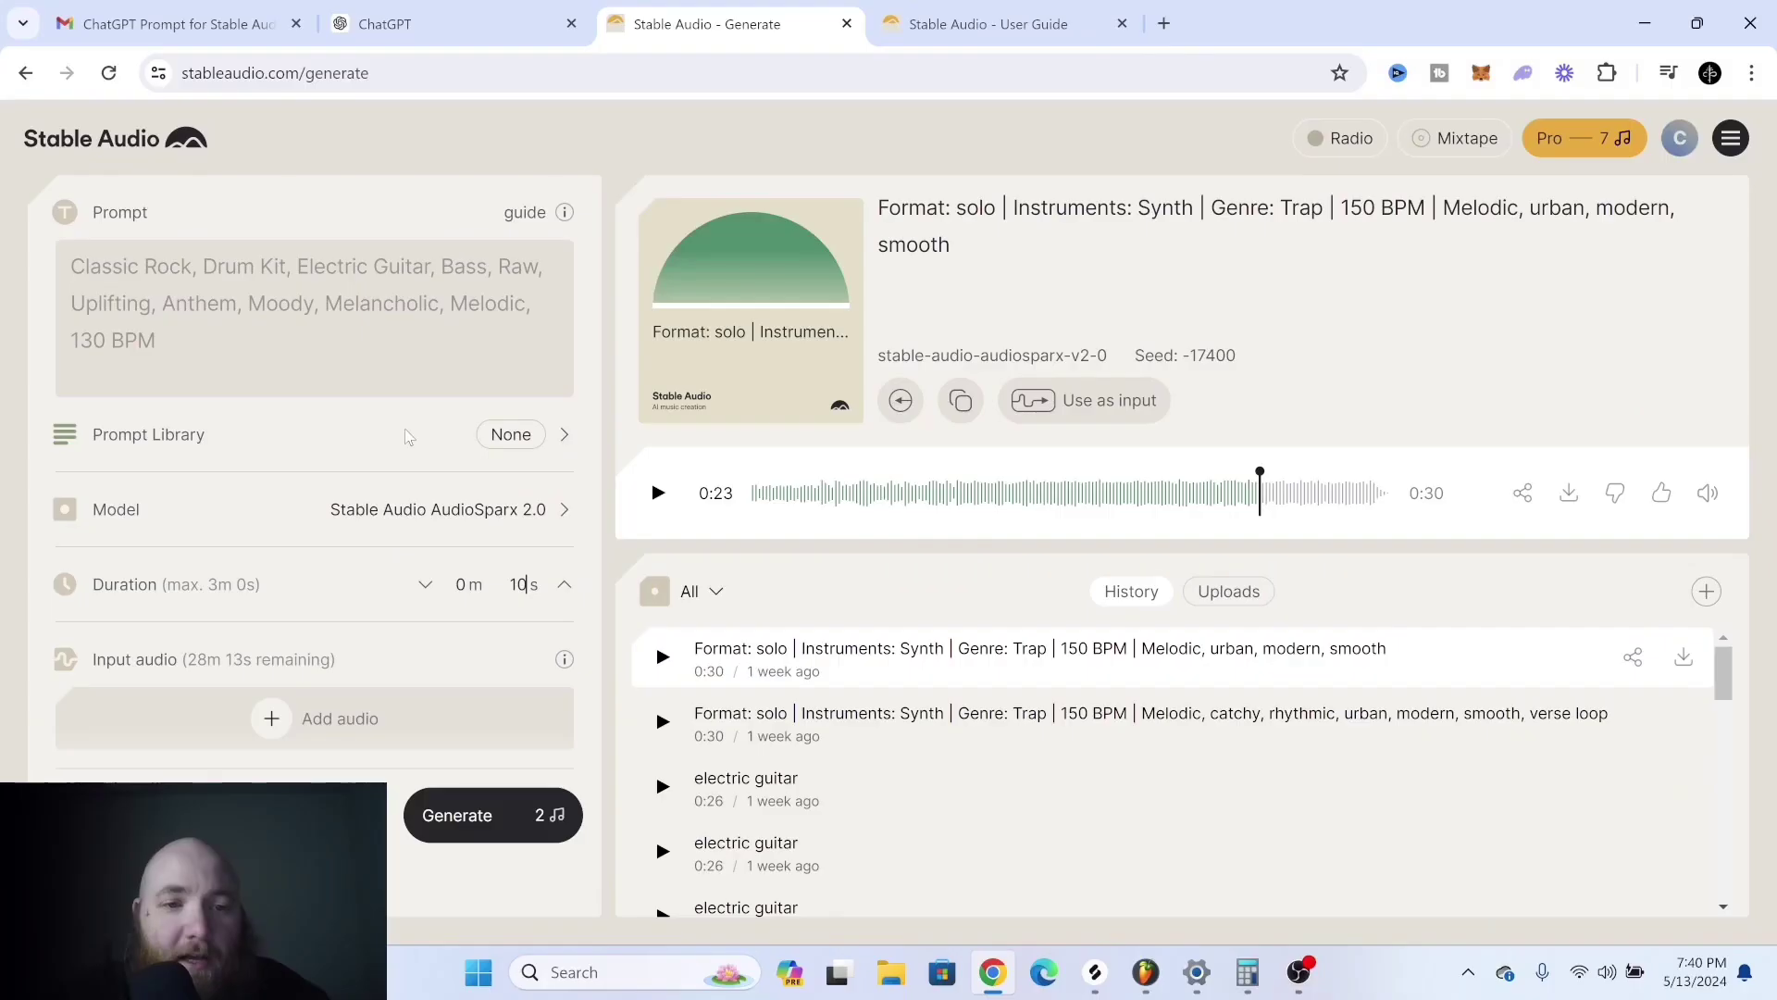
pyautogui.click(463, 524)
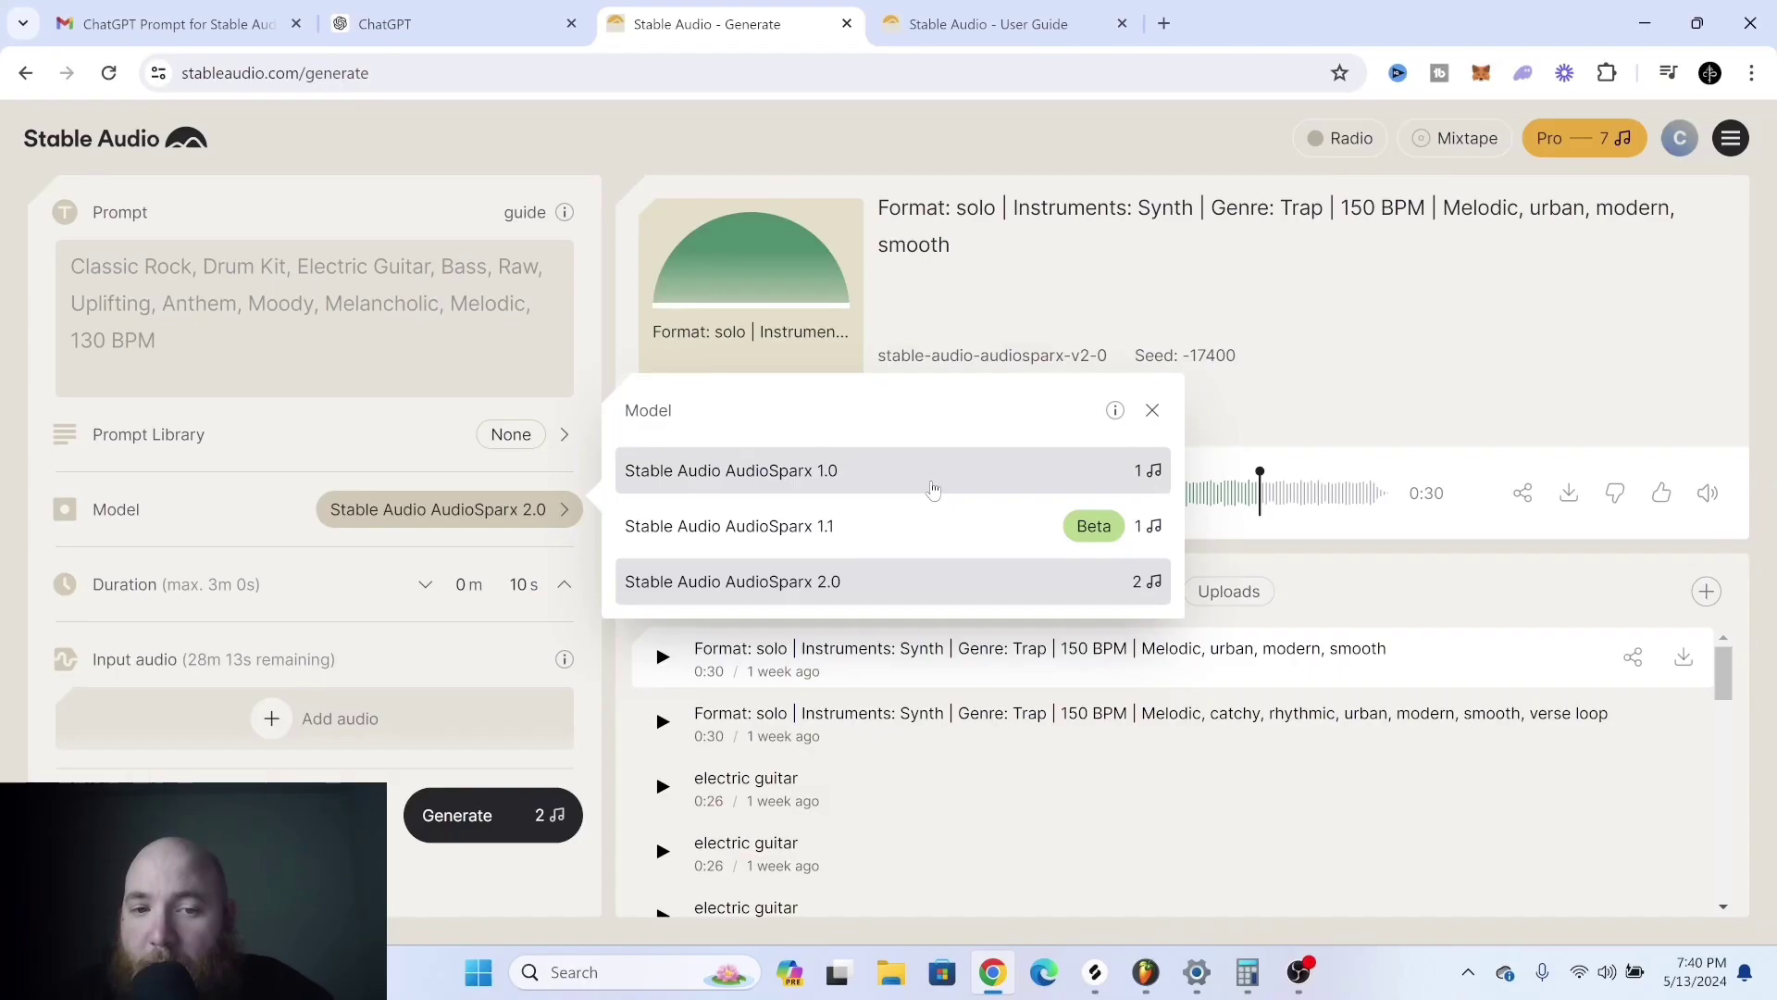
pyautogui.click(933, 478)
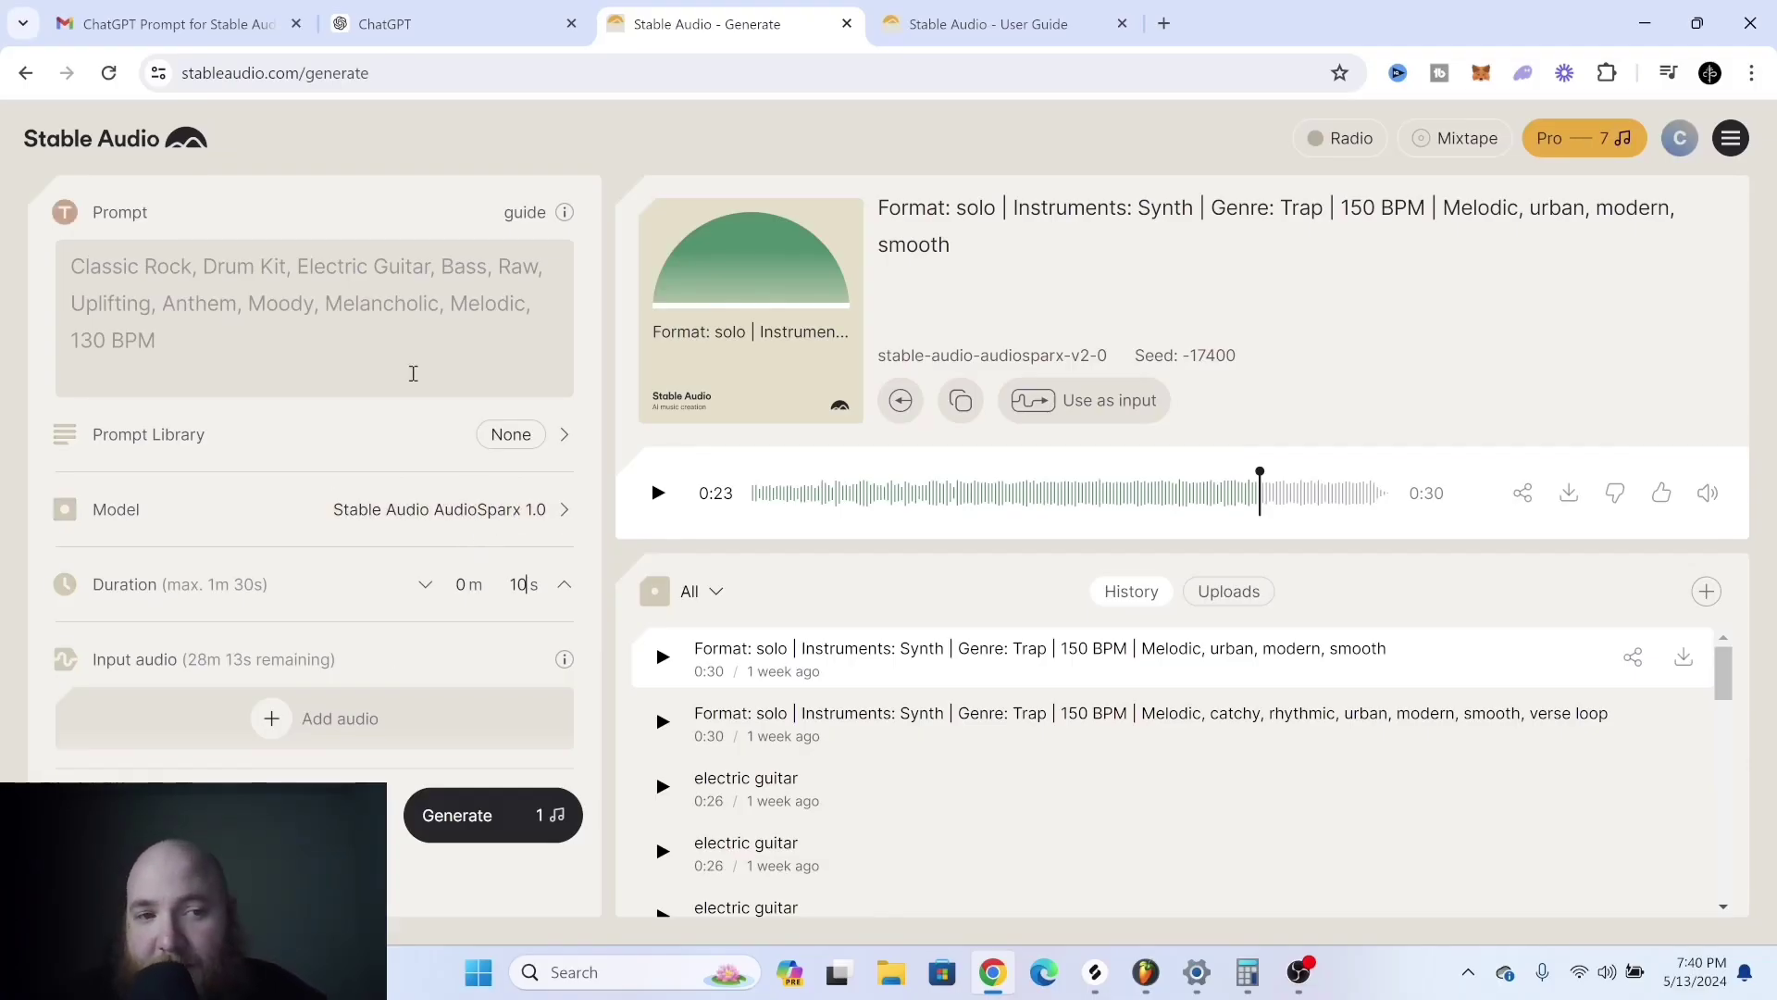
# Copy ChatGPT's lo-fi piano prompt into Stable Audio's prompt box and show the extras list
pyautogui.hotkey('ctrl', 'shift', 'Tab')
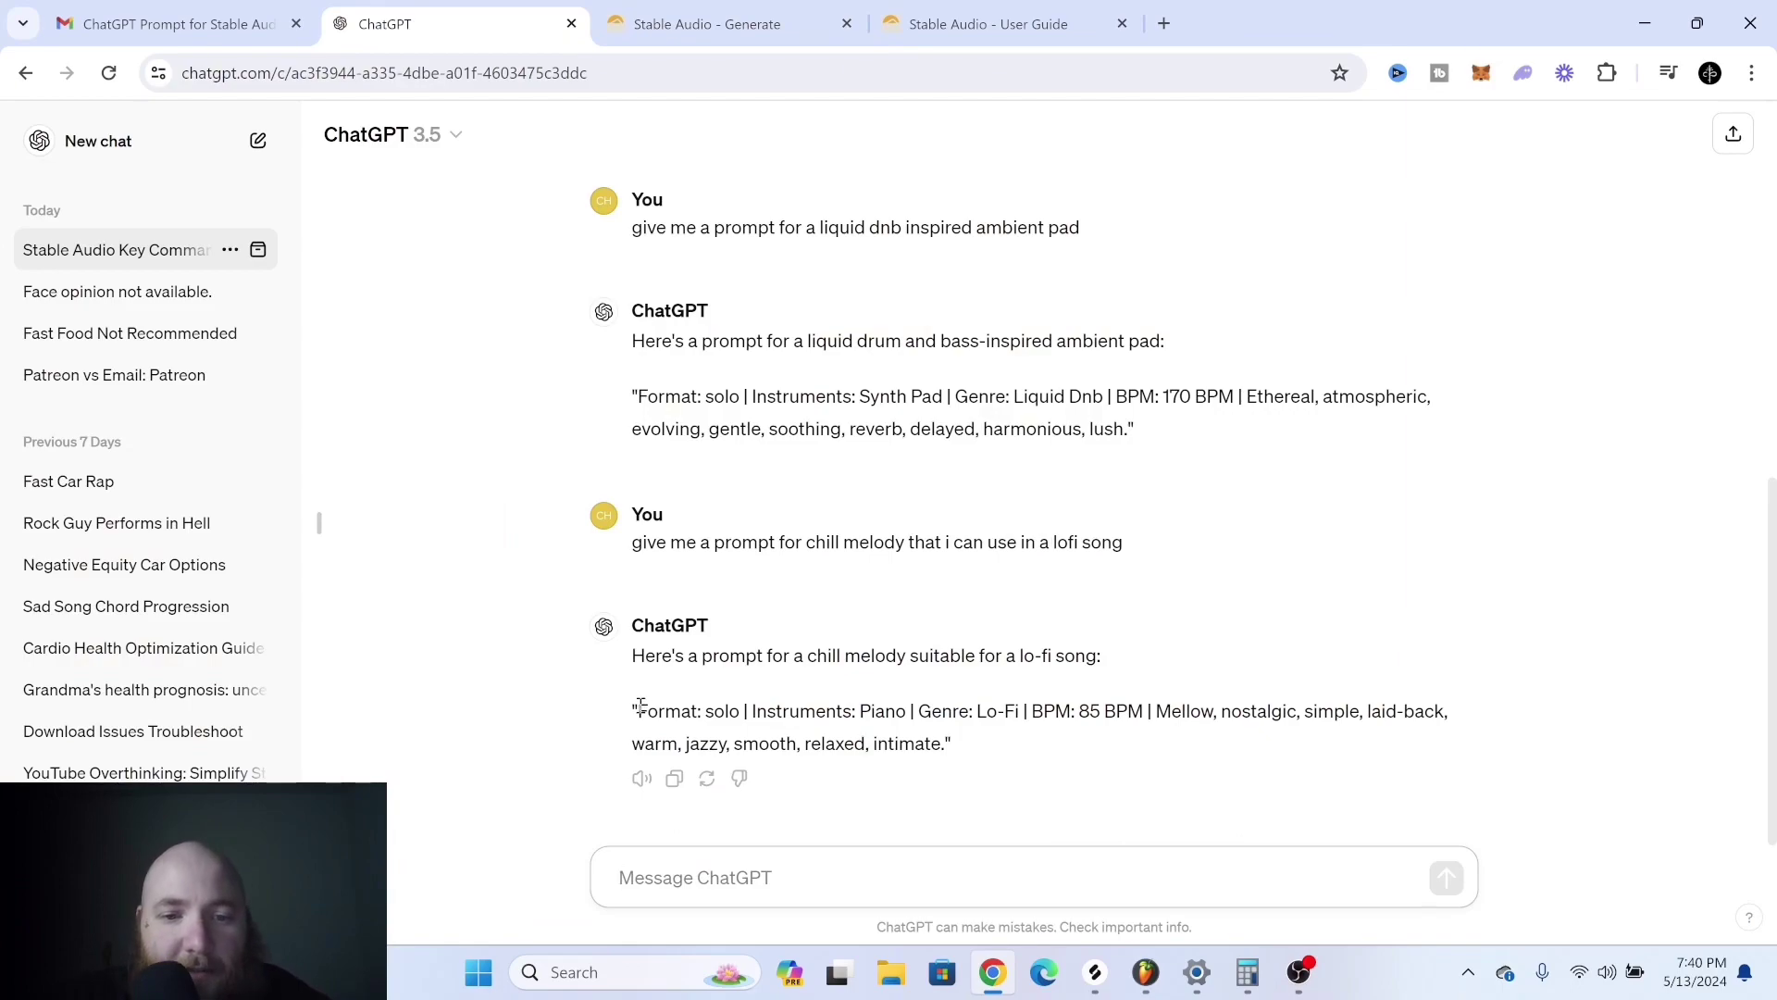
pyautogui.moveTo(638, 711); pyautogui.dragTo(941, 747)
pyautogui.hotkey('ctrl', 'c')
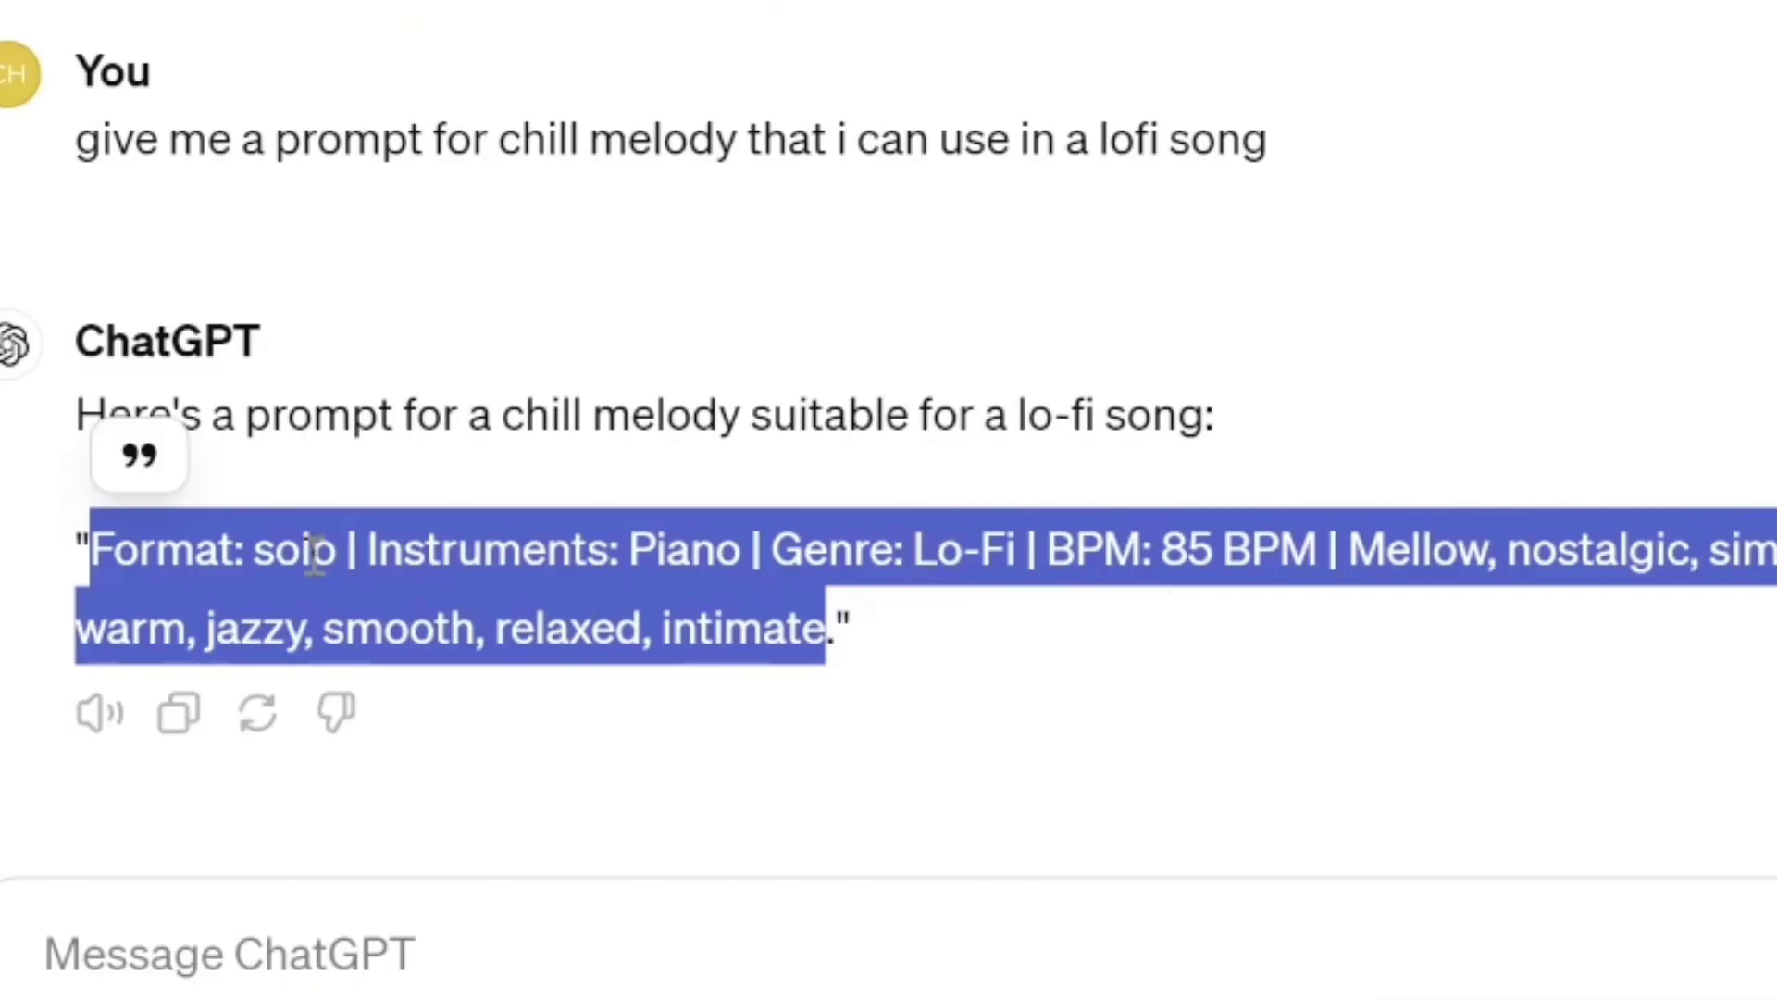
pyautogui.hotkey('ctrl', 'Tab')
pyautogui.hotkey('ctrl', 'v')
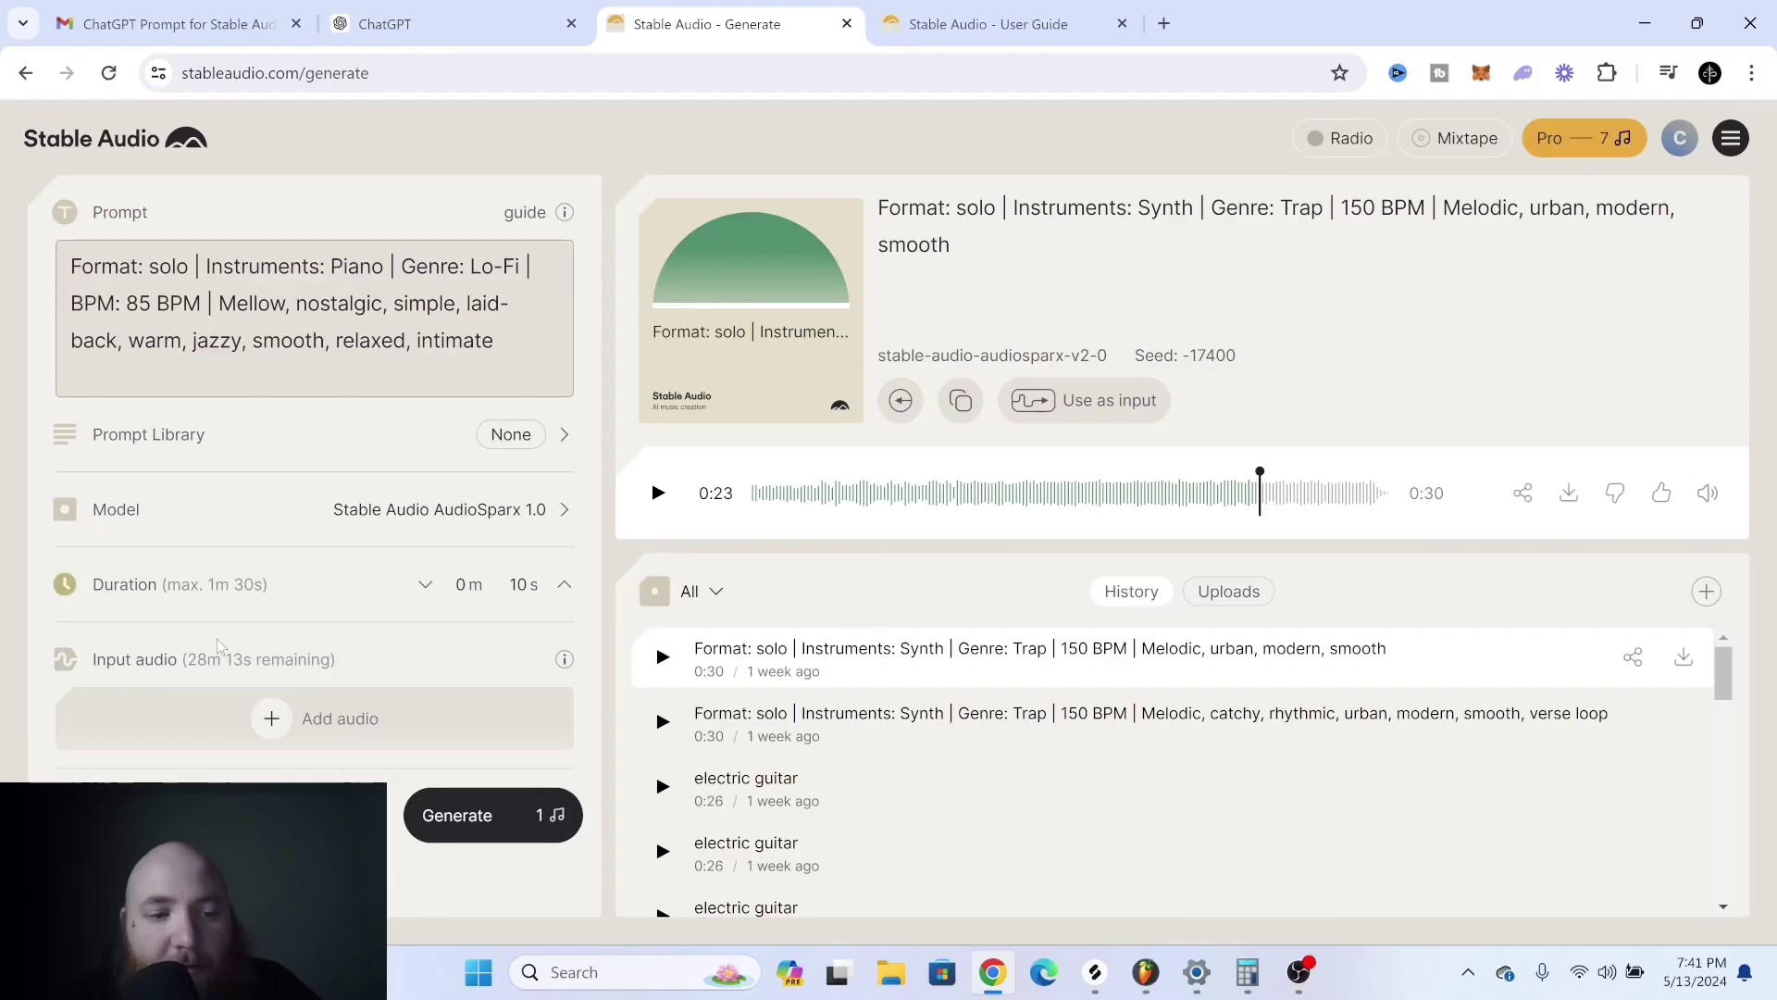
pyautogui.click(216, 796)
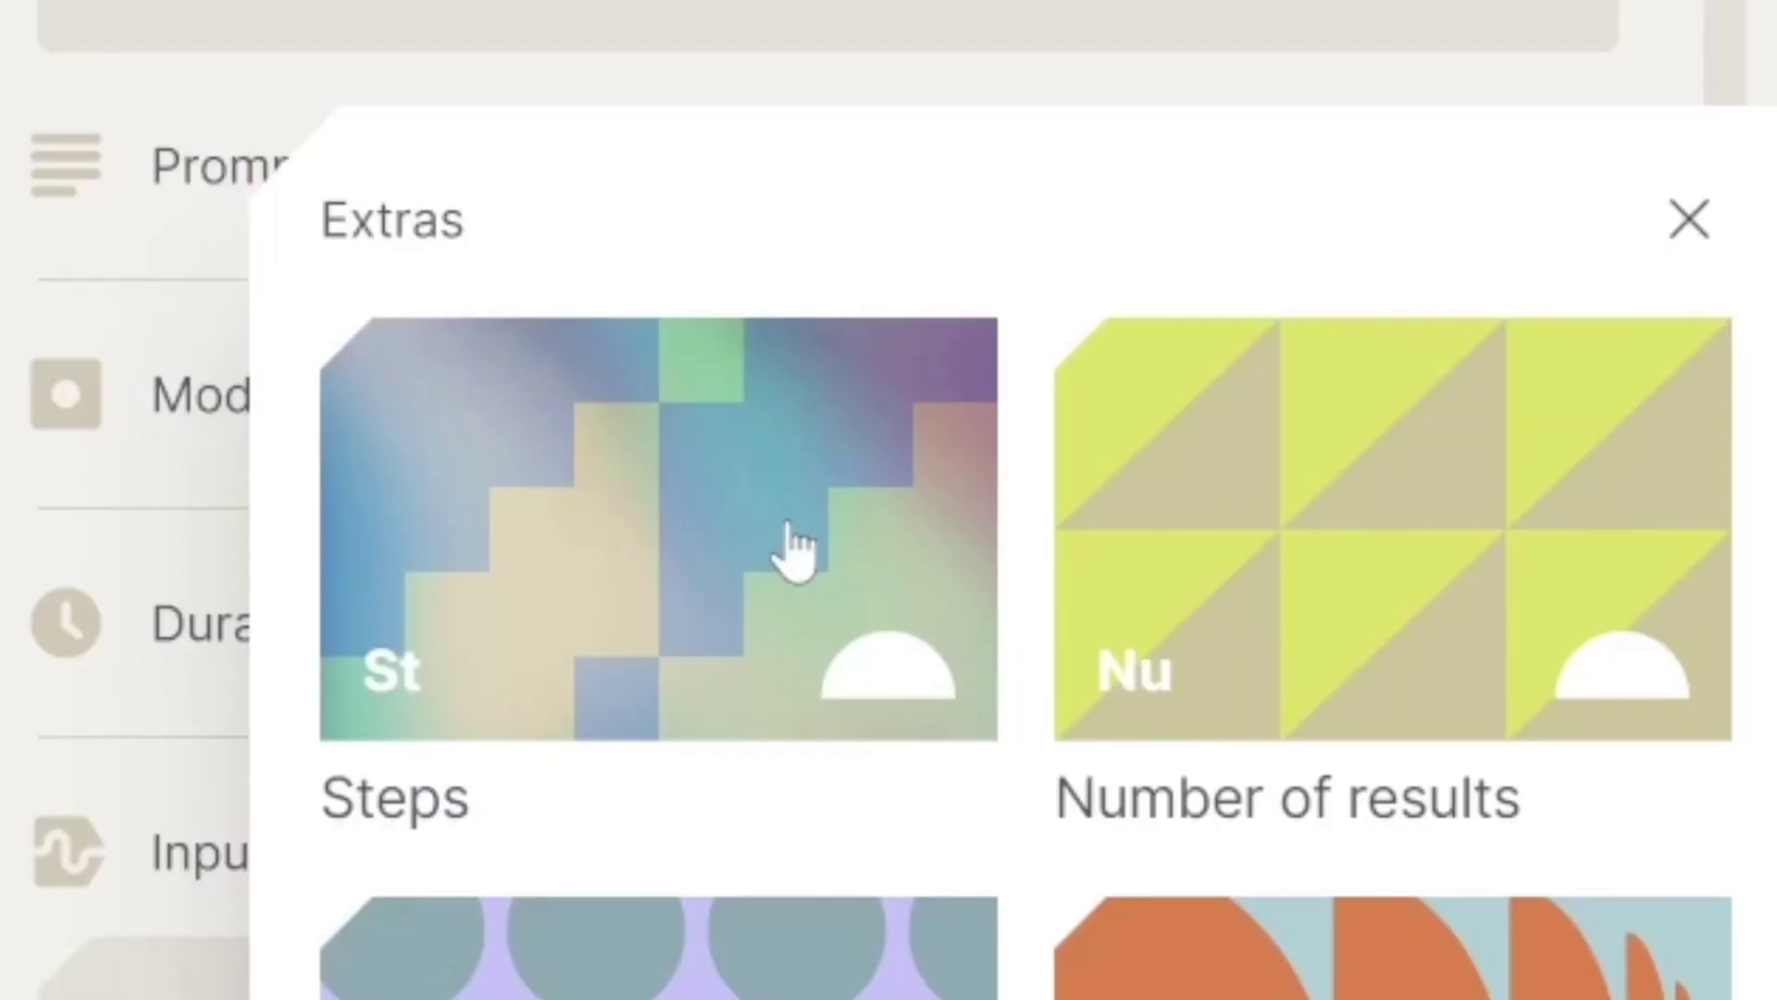
# Add a Steps extra with value 50 to the generation settings
pyautogui.click(788, 546)
pyautogui.scroll(-1, 478, 677)
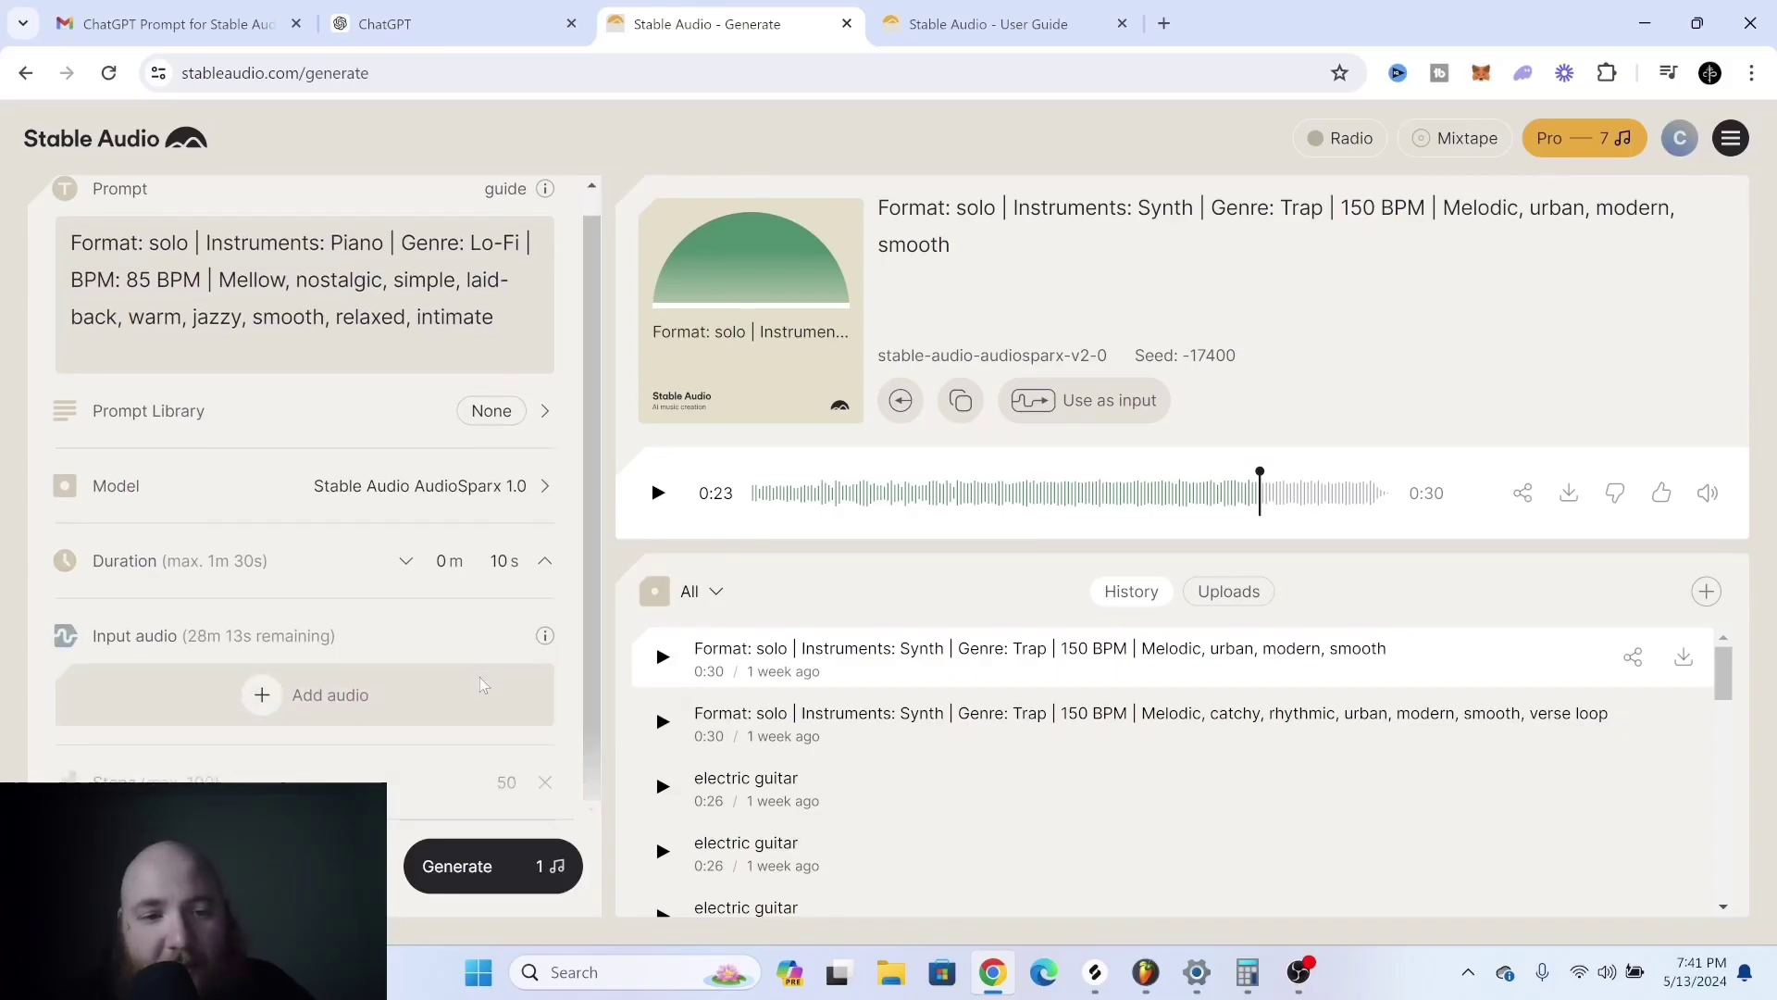
pyautogui.doubleClick(508, 782)
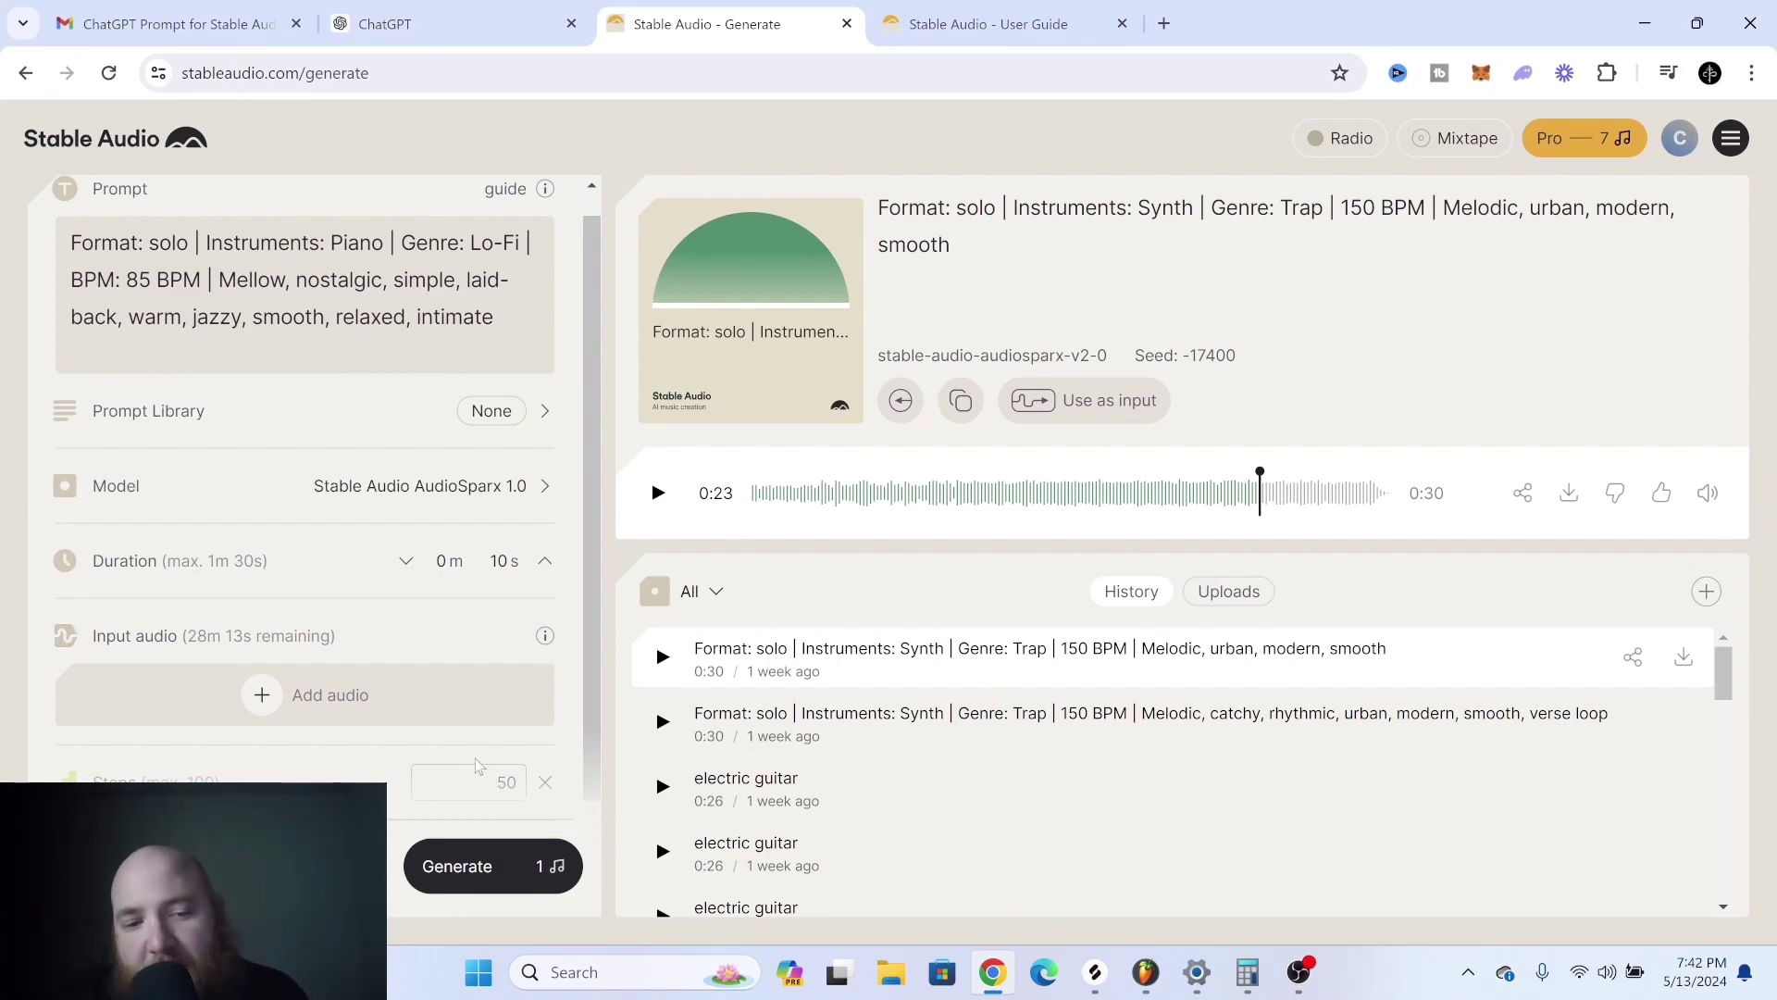
pyautogui.click(474, 757)
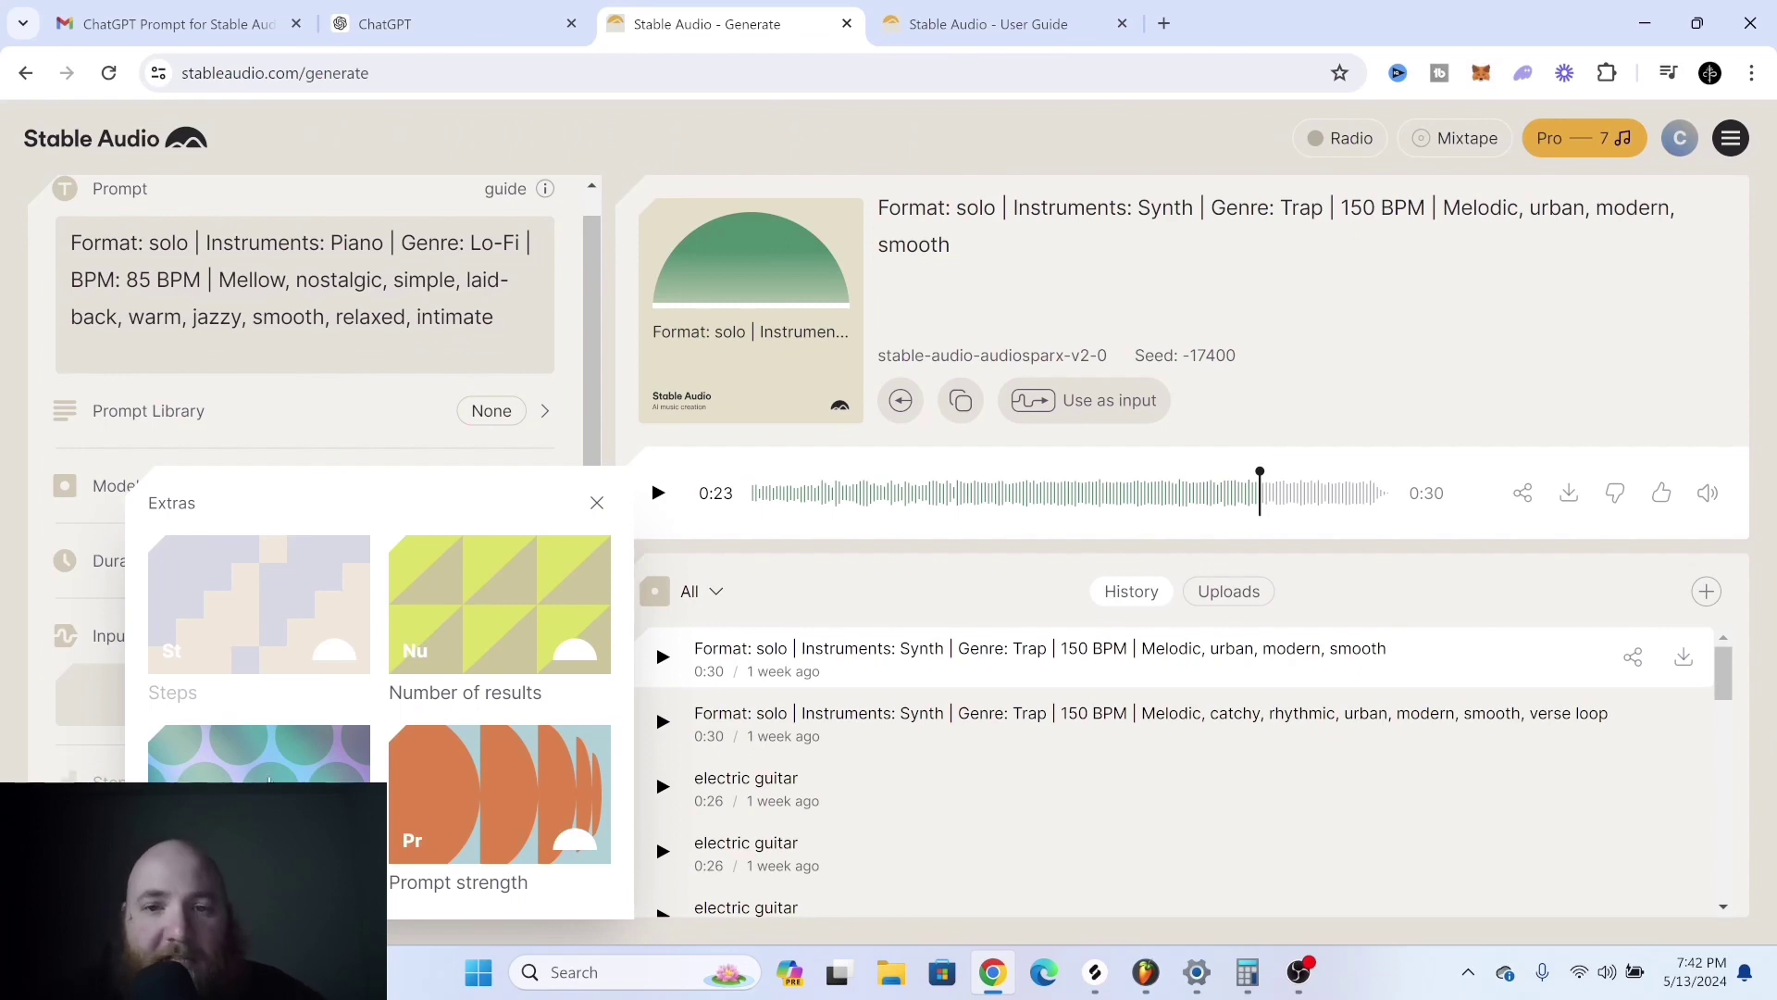
pyautogui.press('Escape')
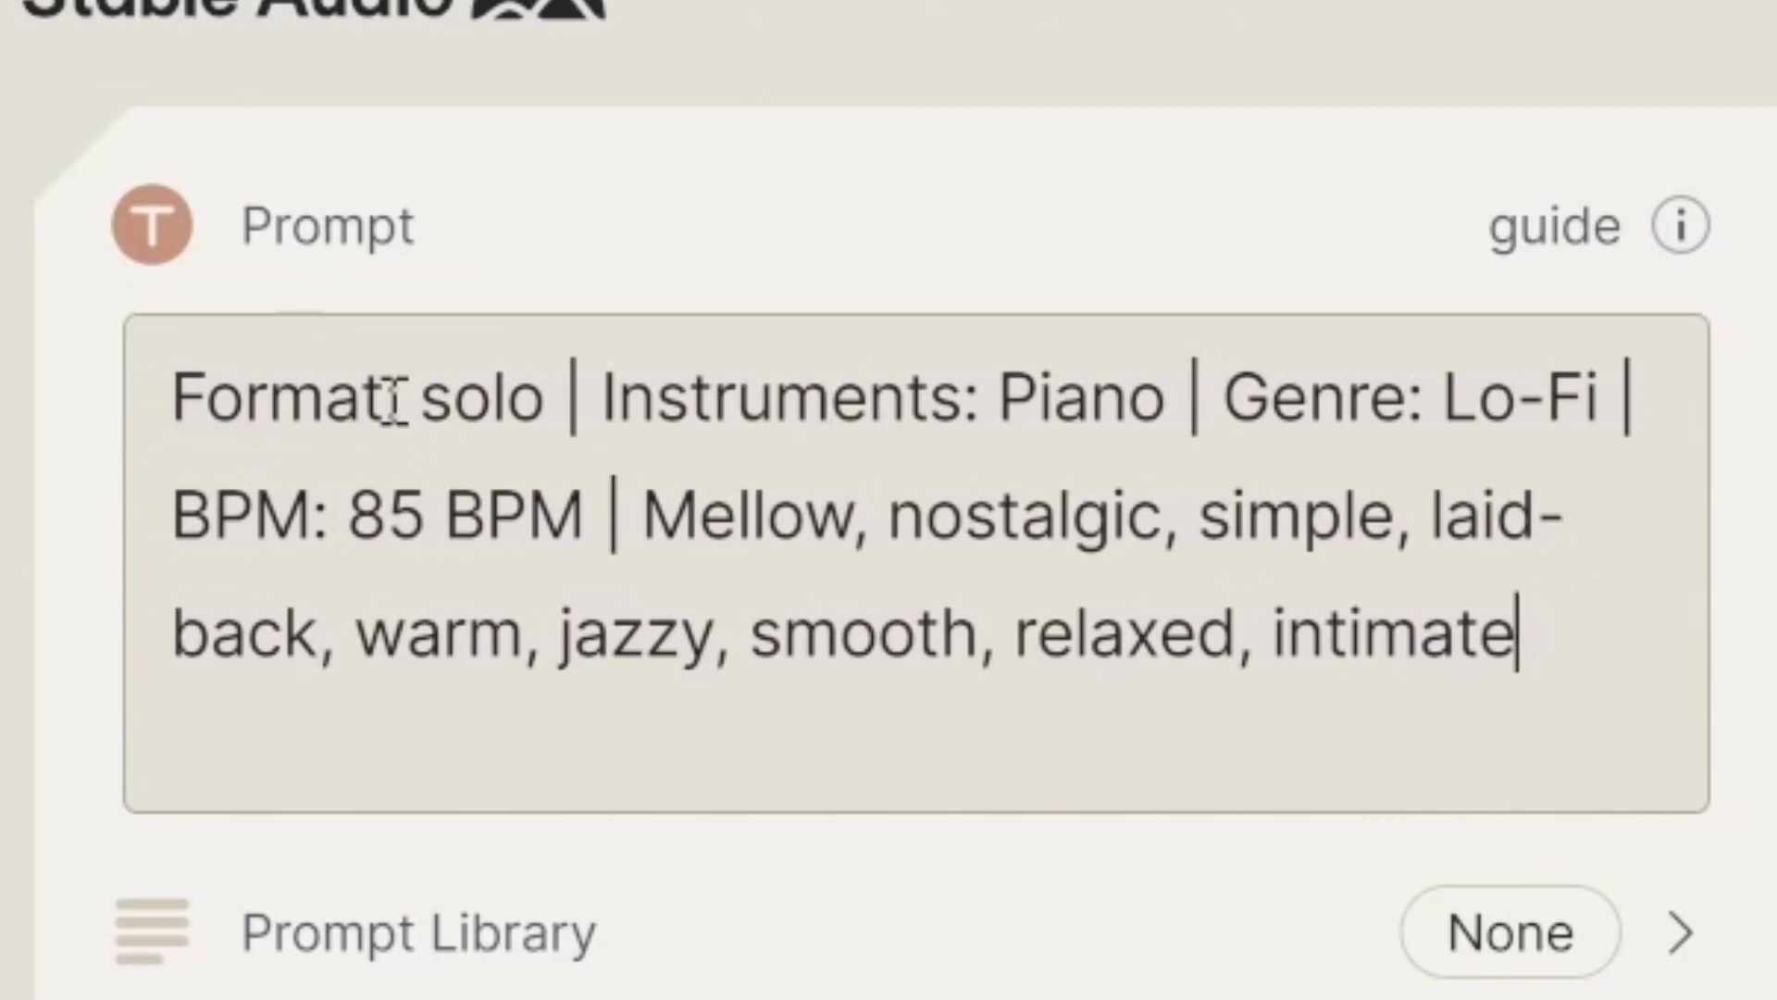
# Review the piano prompt's key terms: solo, Piano, Lo-Fi, 85 BPM and the mood words
pyautogui.moveTo(144, 243); pyautogui.dragTo(194, 252)
pyautogui.moveTo(996, 403); pyautogui.dragTo(1164, 391)
pyautogui.moveTo(1407, 407); pyautogui.dragTo(1548, 400)
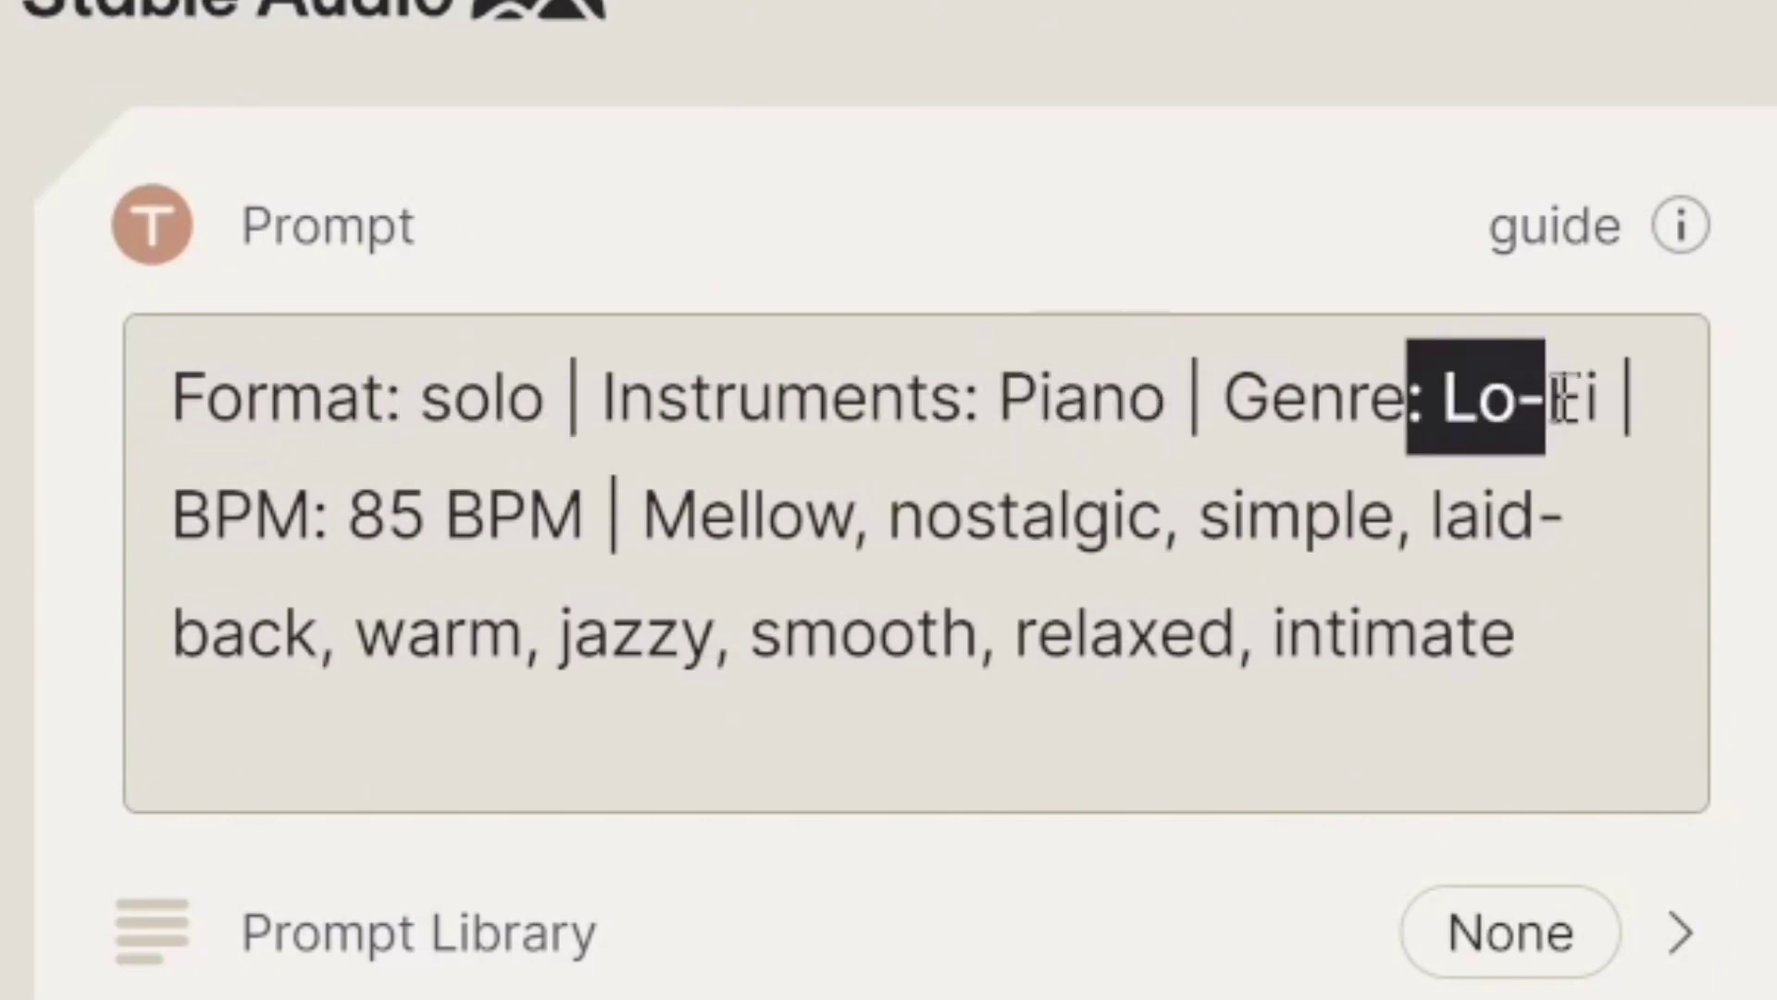
pyautogui.moveTo(366, 515); pyautogui.dragTo(435, 515)
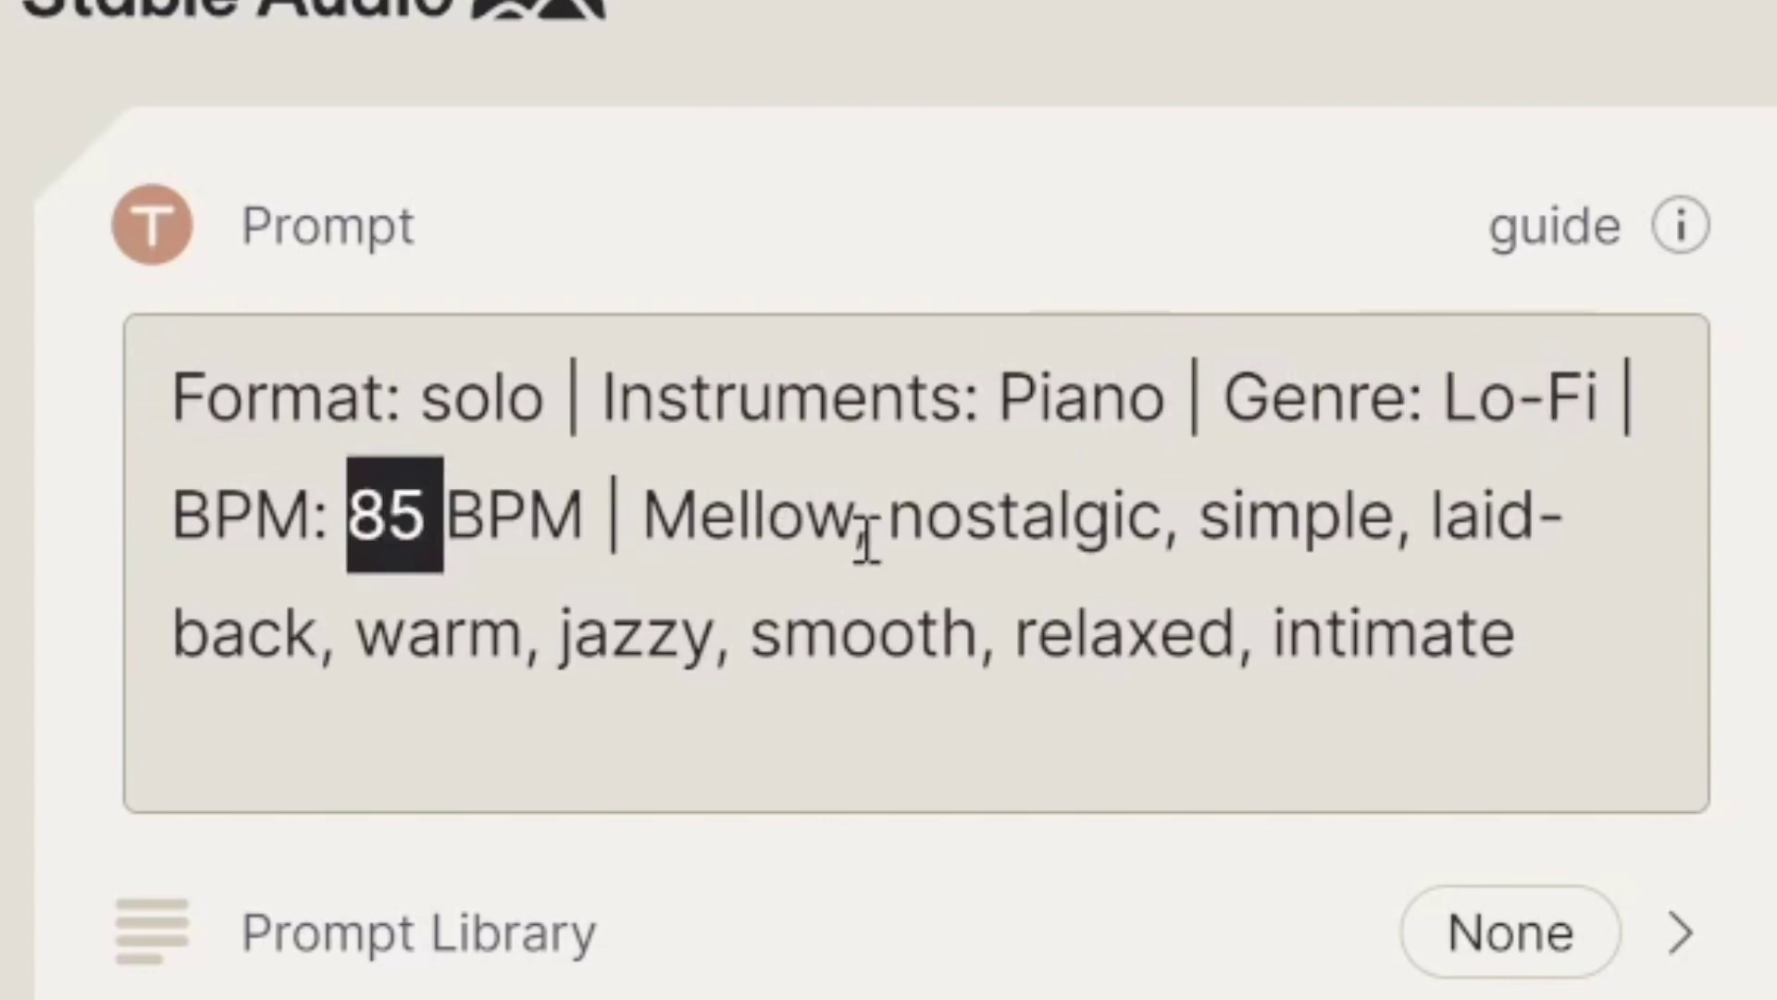
pyautogui.moveTo(751, 516); pyautogui.dragTo(1071, 519)
pyautogui.moveTo(1058, 344); pyautogui.dragTo(1493, 472)
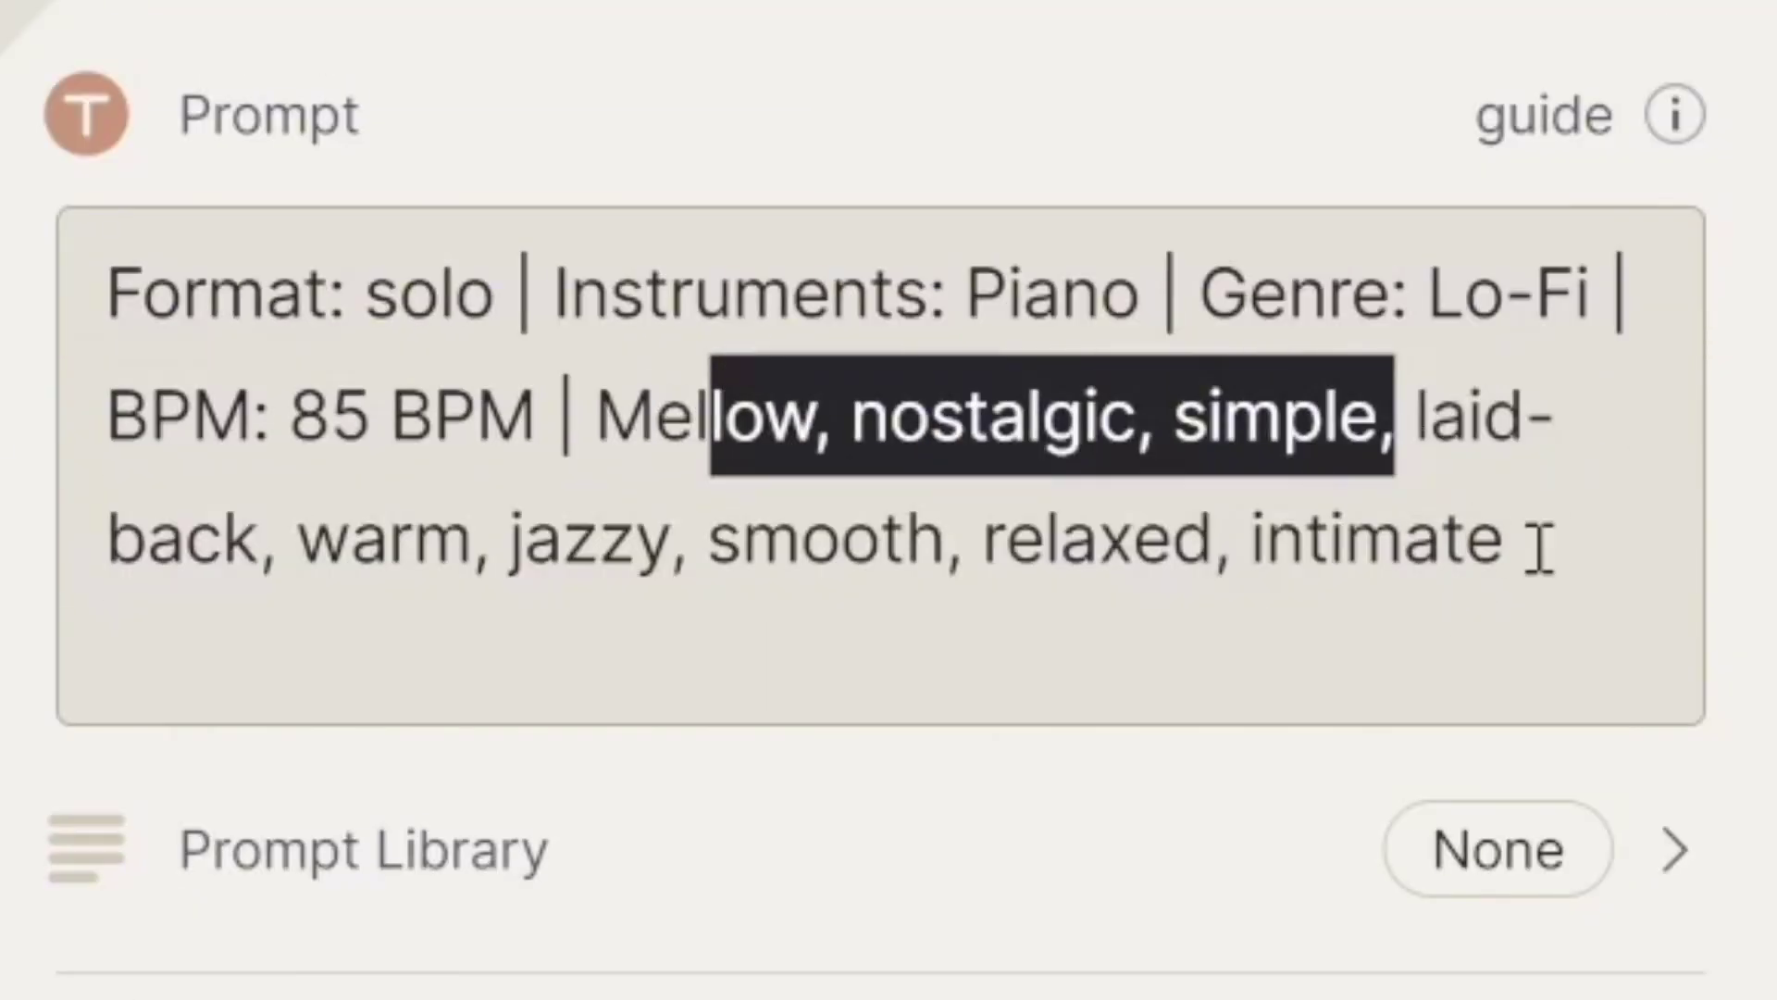
pyautogui.click(1523, 467)
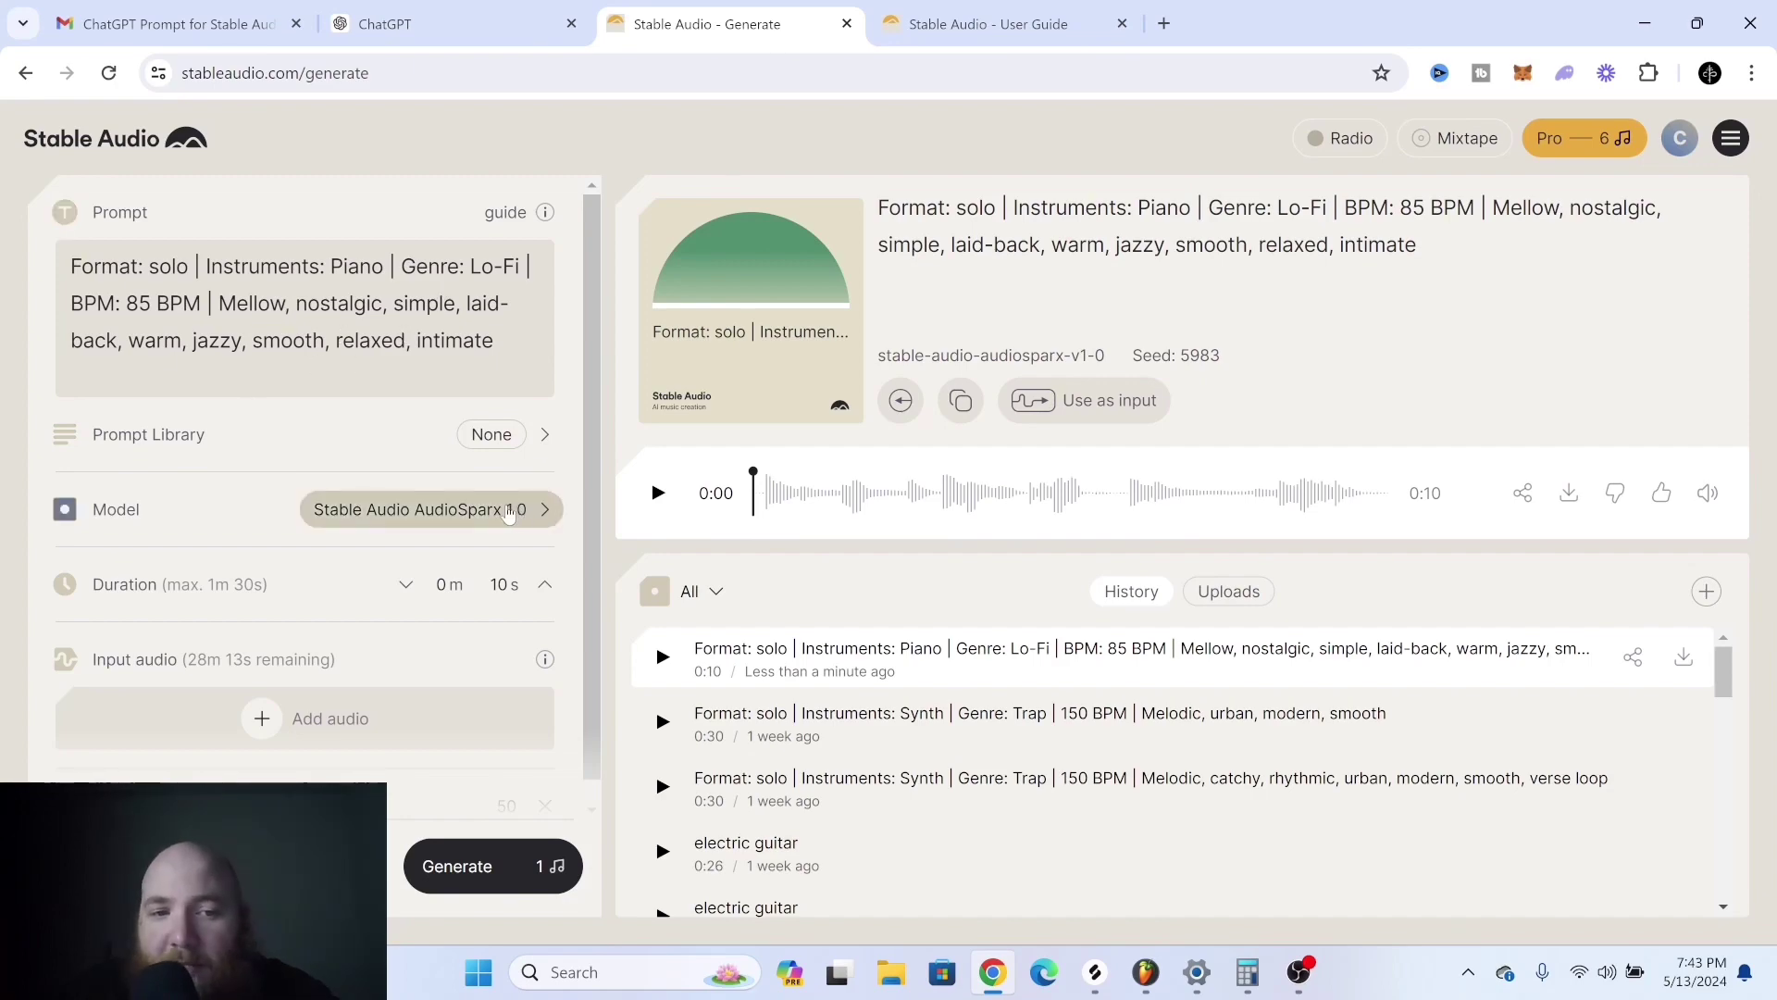
# Audition the first Lo-Fi piano loop in FL Studio's browser
pyautogui.click(1146, 972)
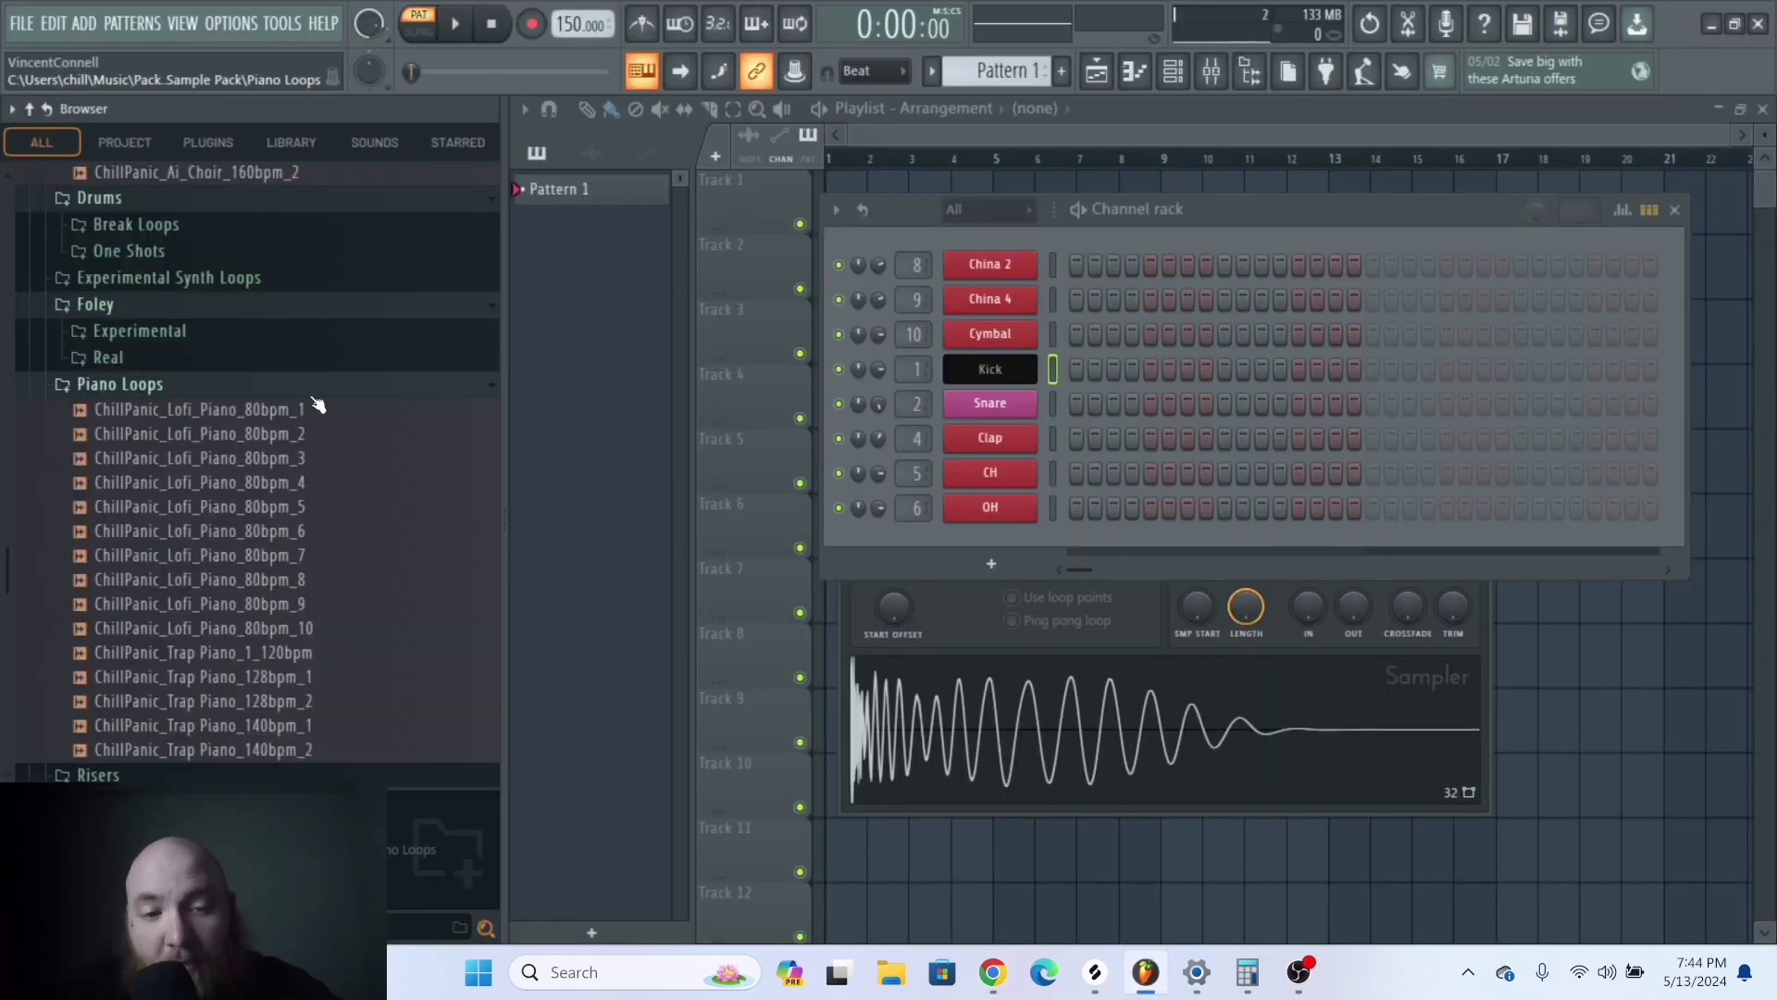
pyautogui.moveTo(319, 408); pyautogui.dragTo(265, 539)
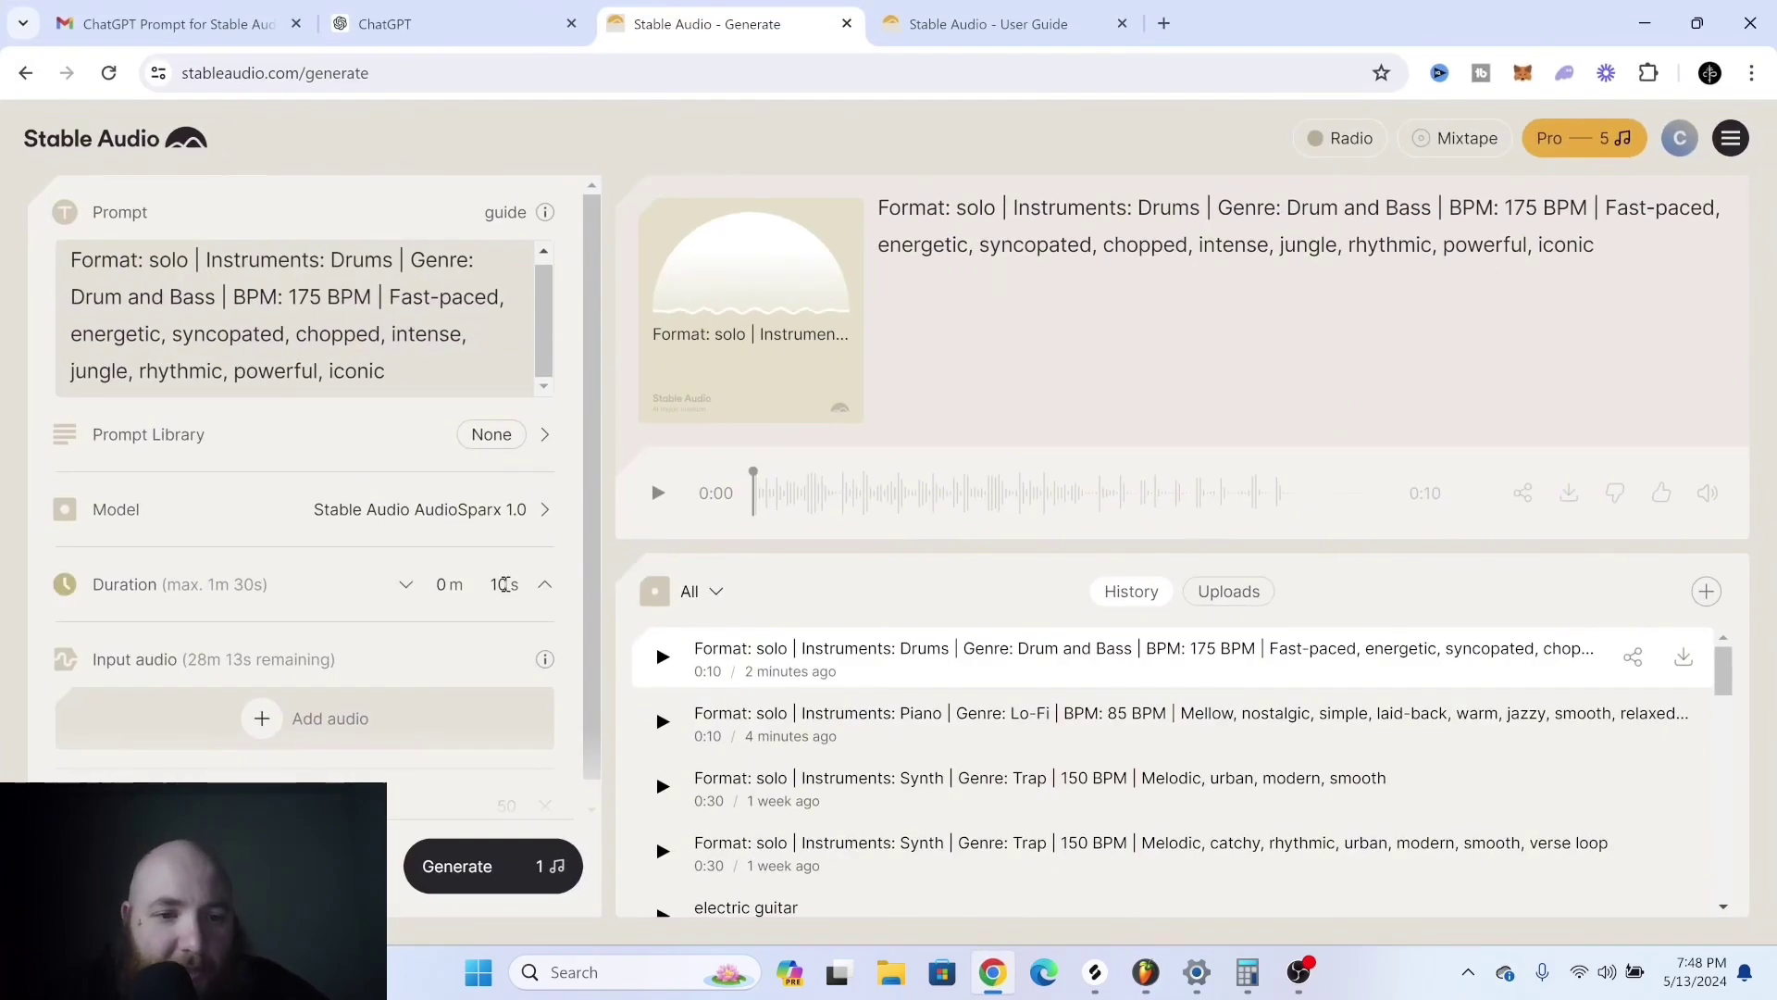
# Set duration to 1 second and paste a ChatGPT heavy dubstep snare prompt into Stable Audio
pyautogui.doubleClick(500, 581)
pyautogui.write('1')
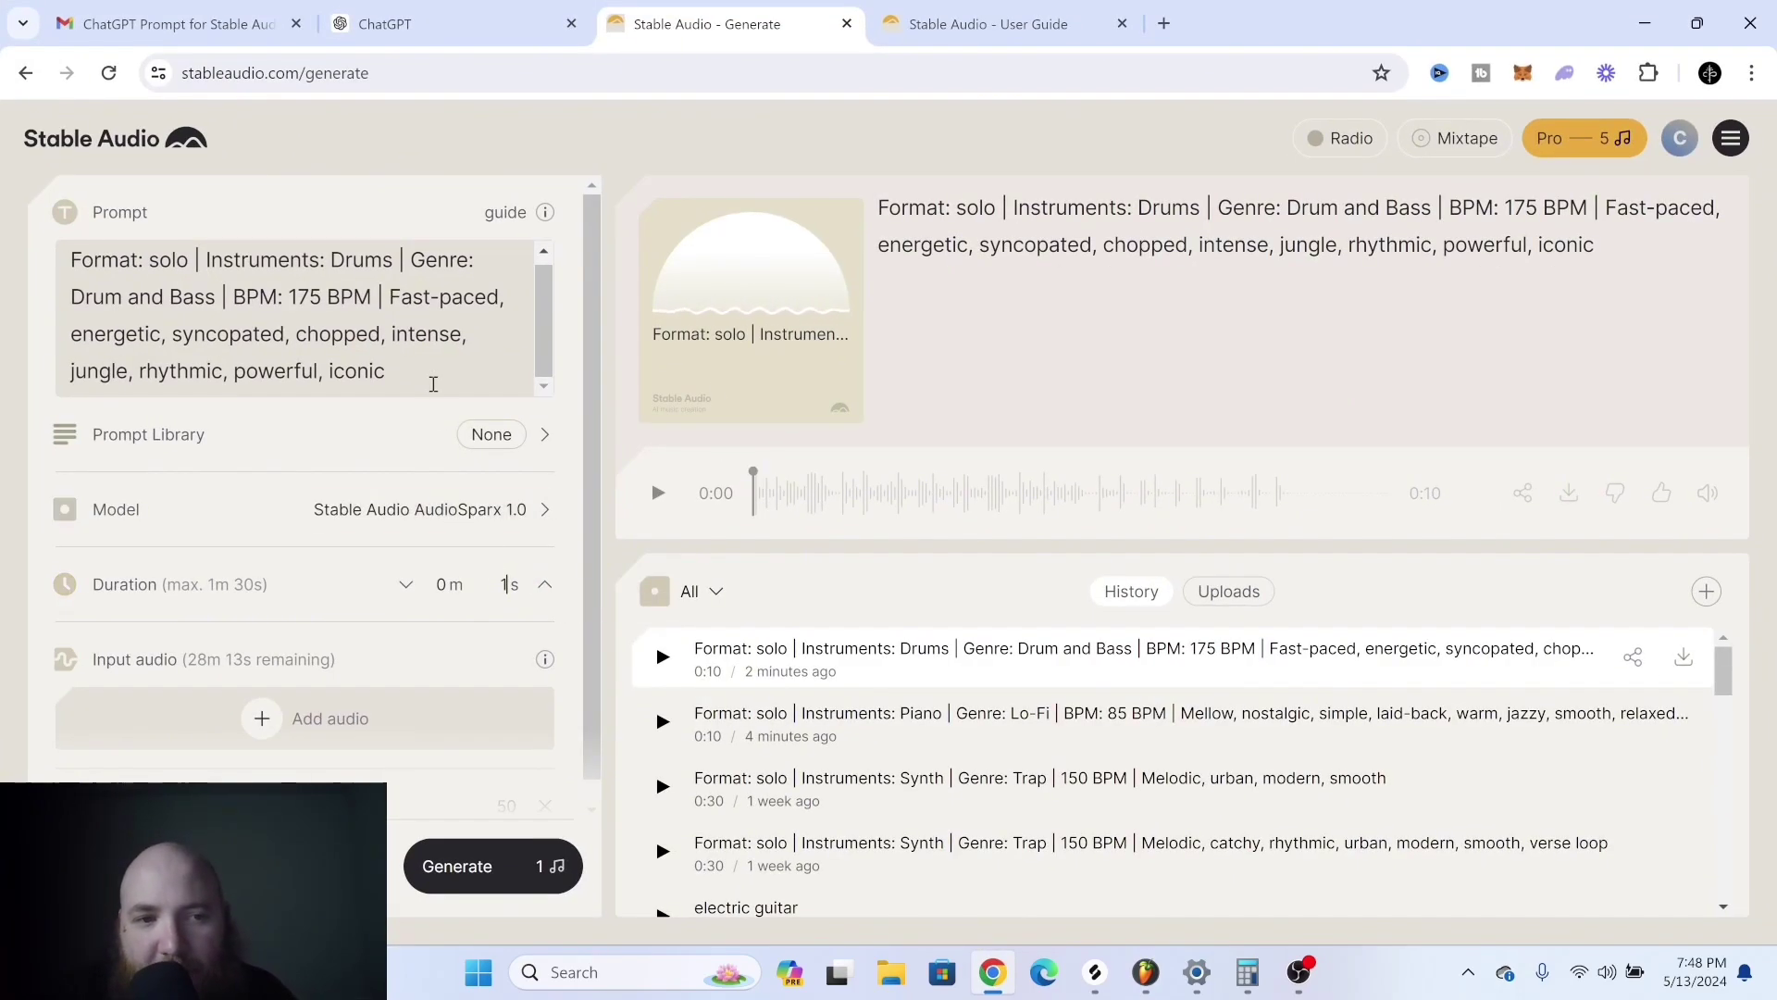
pyautogui.click(435, 23)
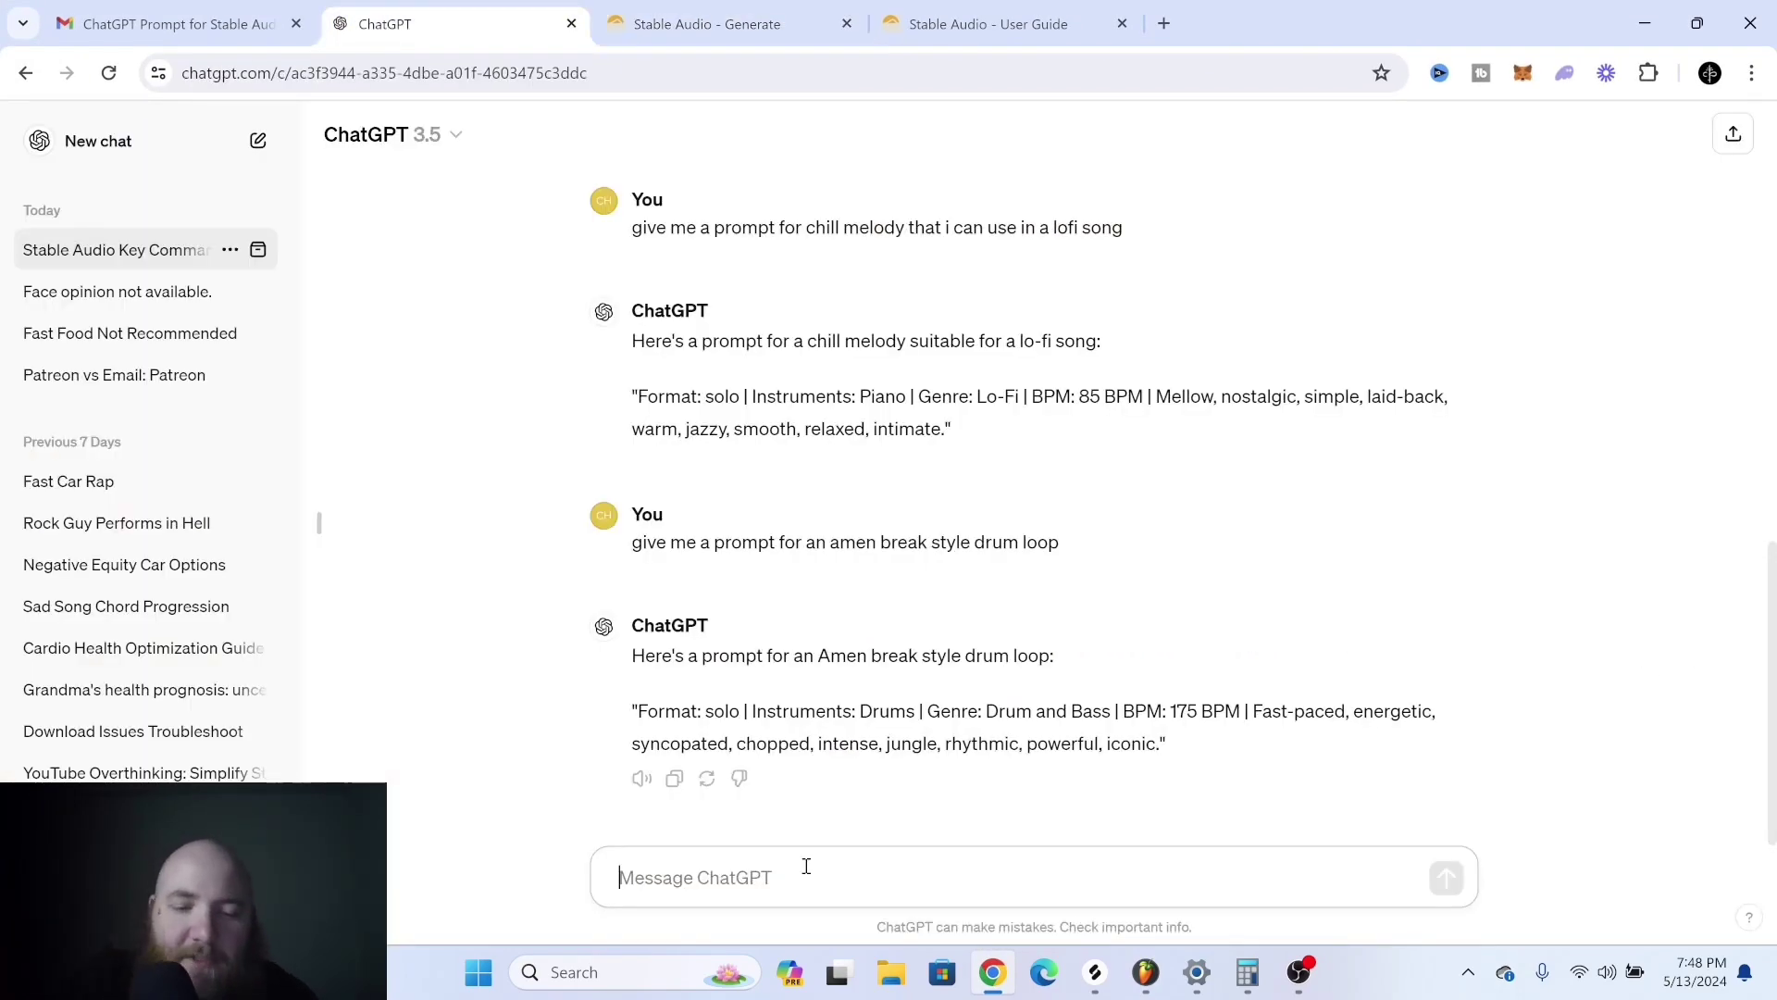
pyautogui.write('I want a thwapy dappy heavy dubstep snares')
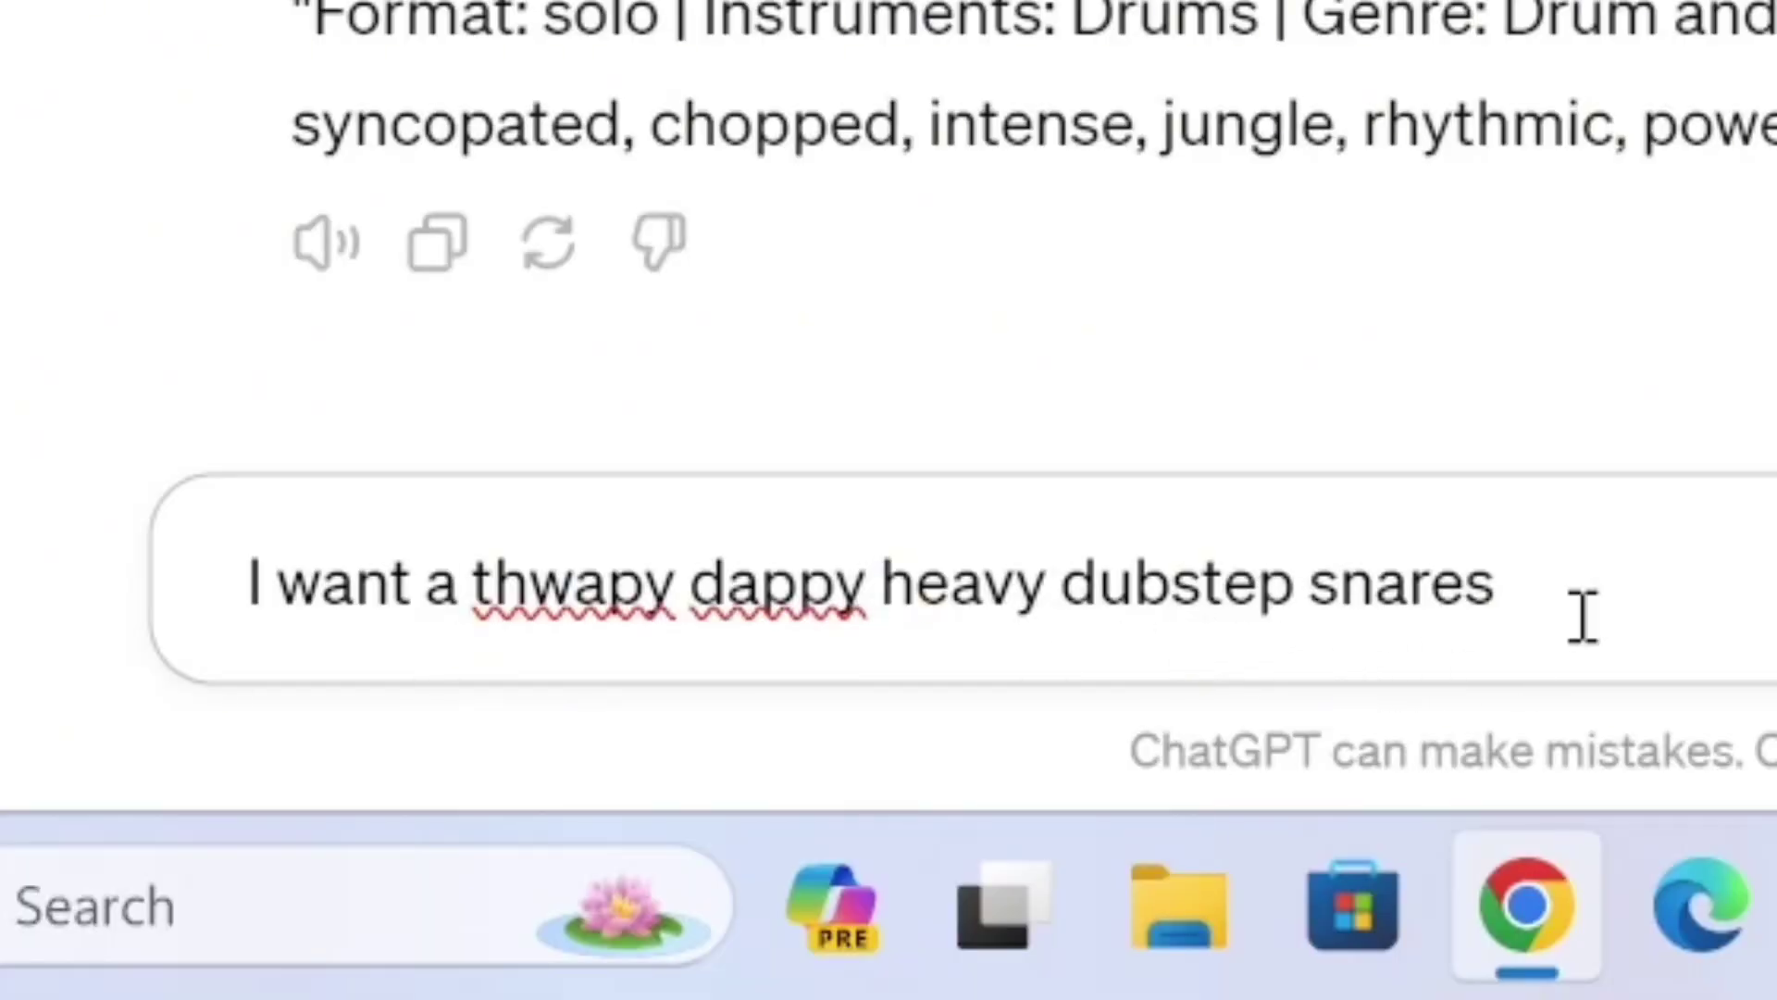
pyautogui.click(1546, 592)
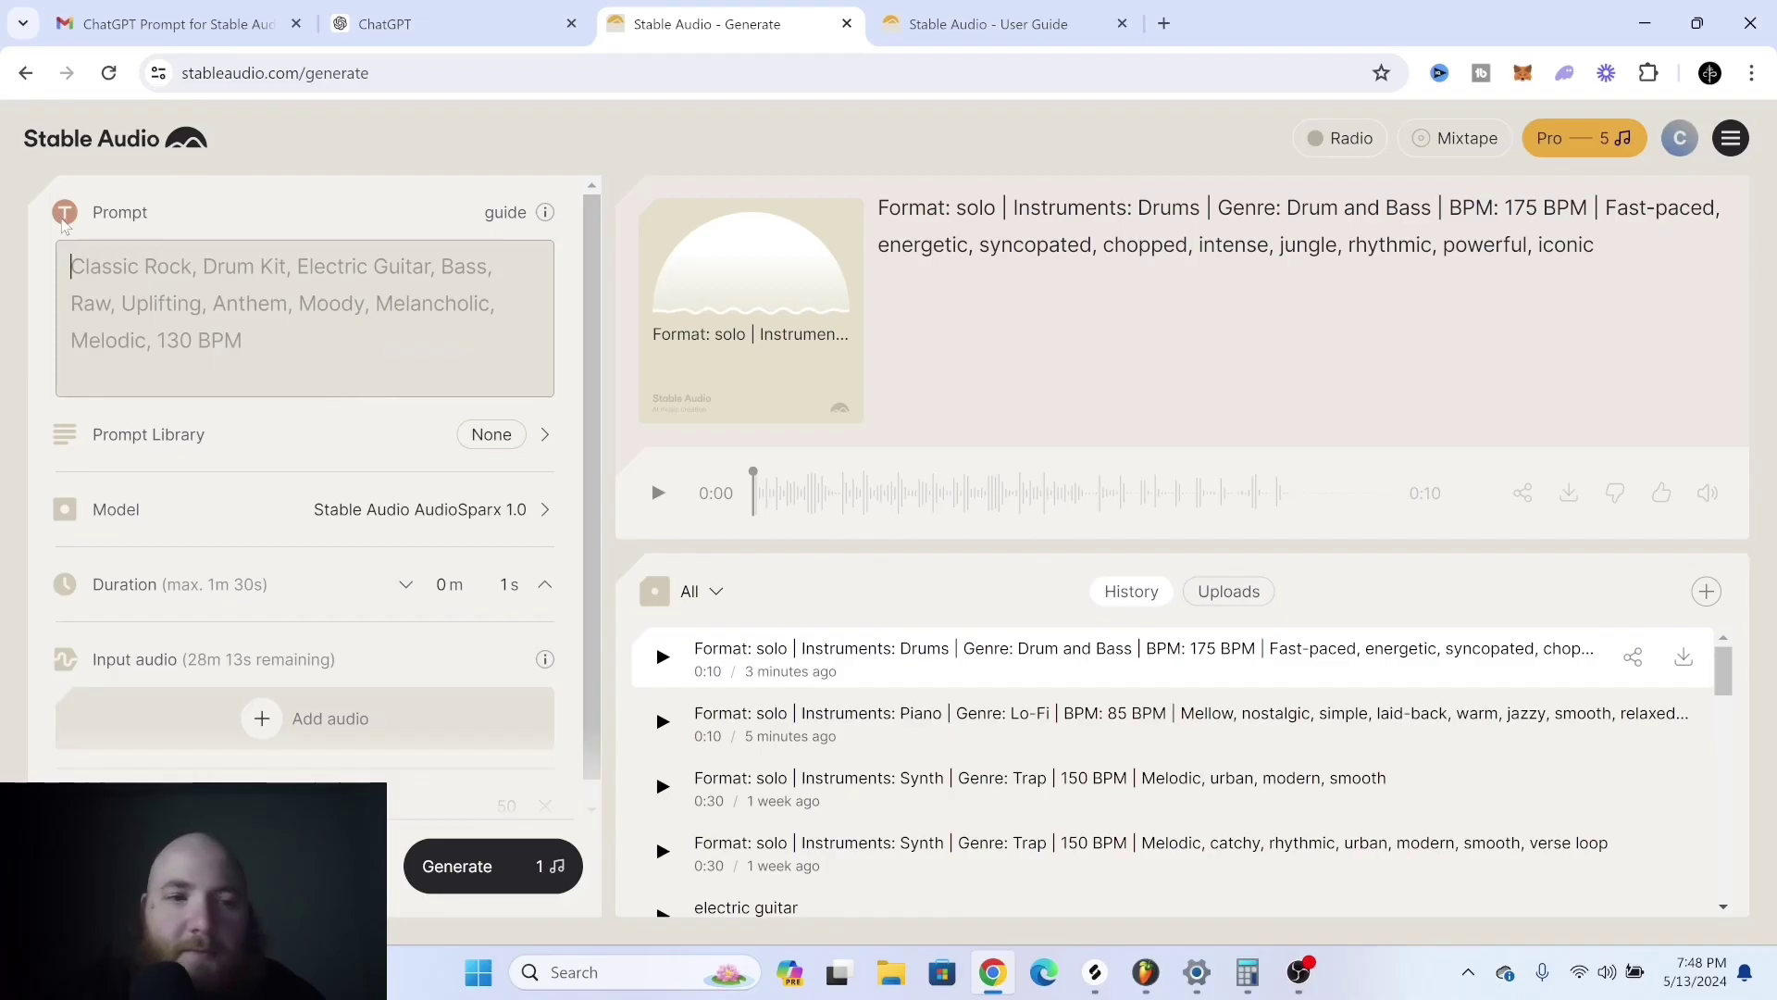
pyautogui.write('Format: solo | Instruments: Snare | Genre: Dubstep | Thwapy, dappy, heavy, aggressive, punchy, gritty, distorted, reverberant')
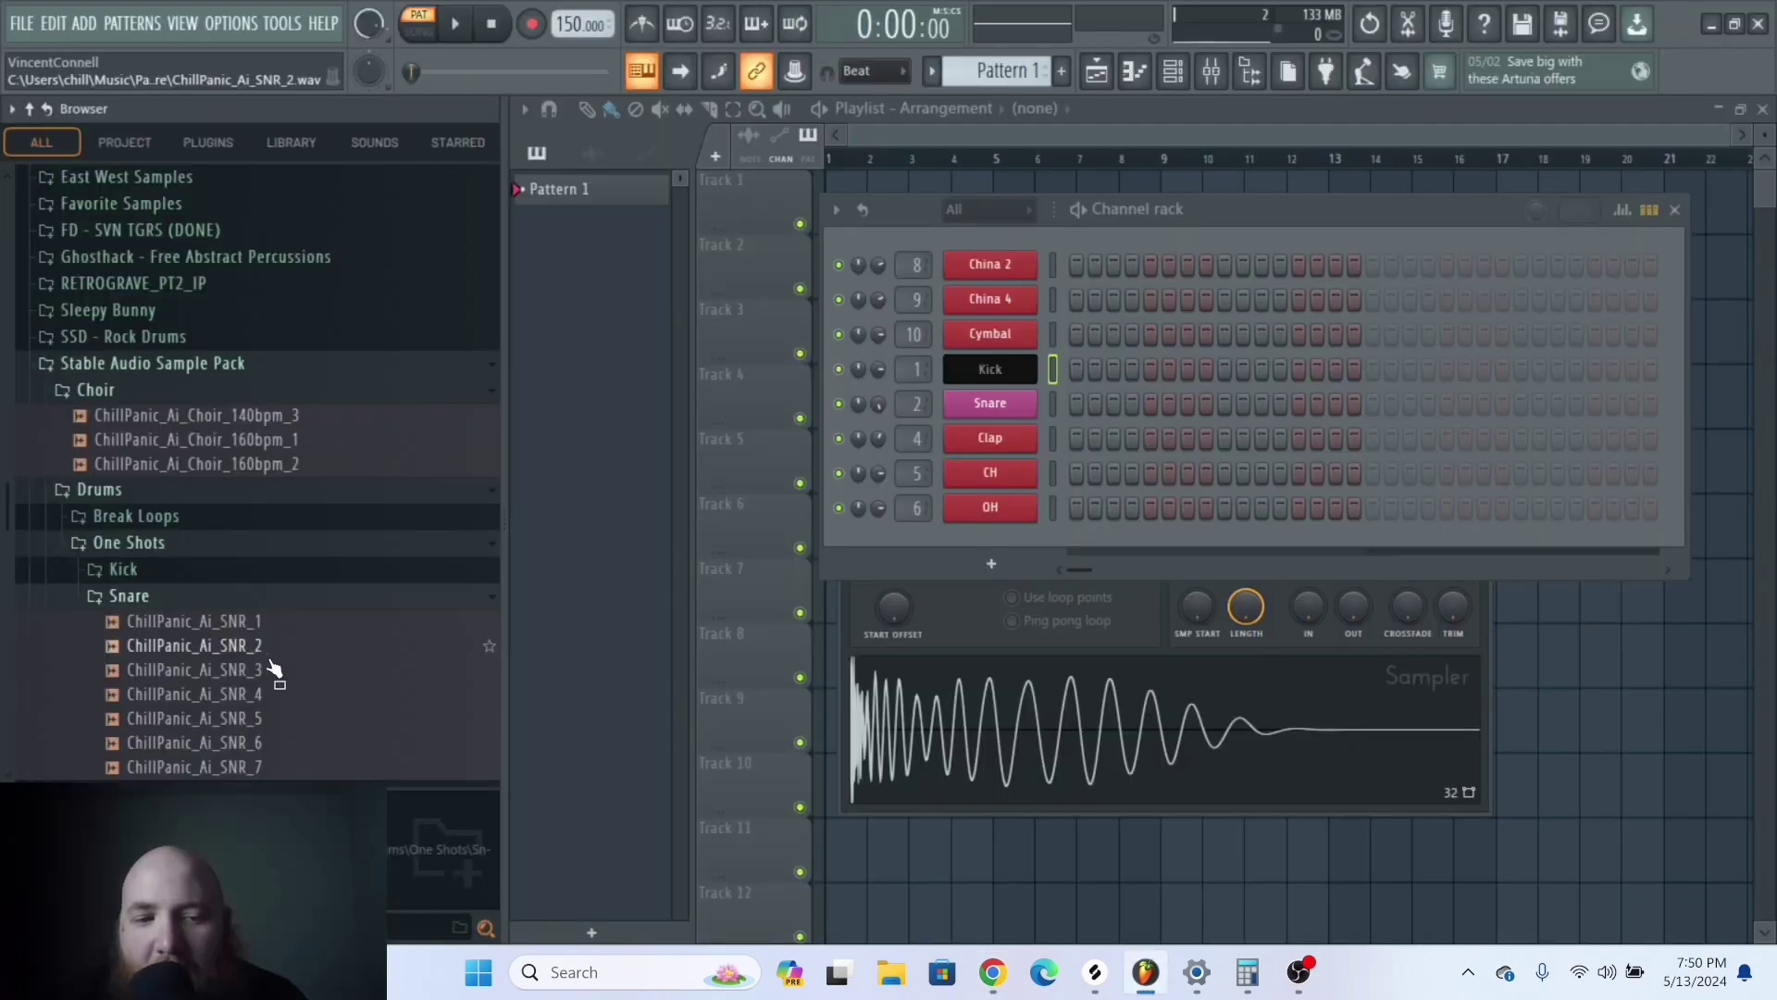
pyautogui.scroll(-2, 270, 675)
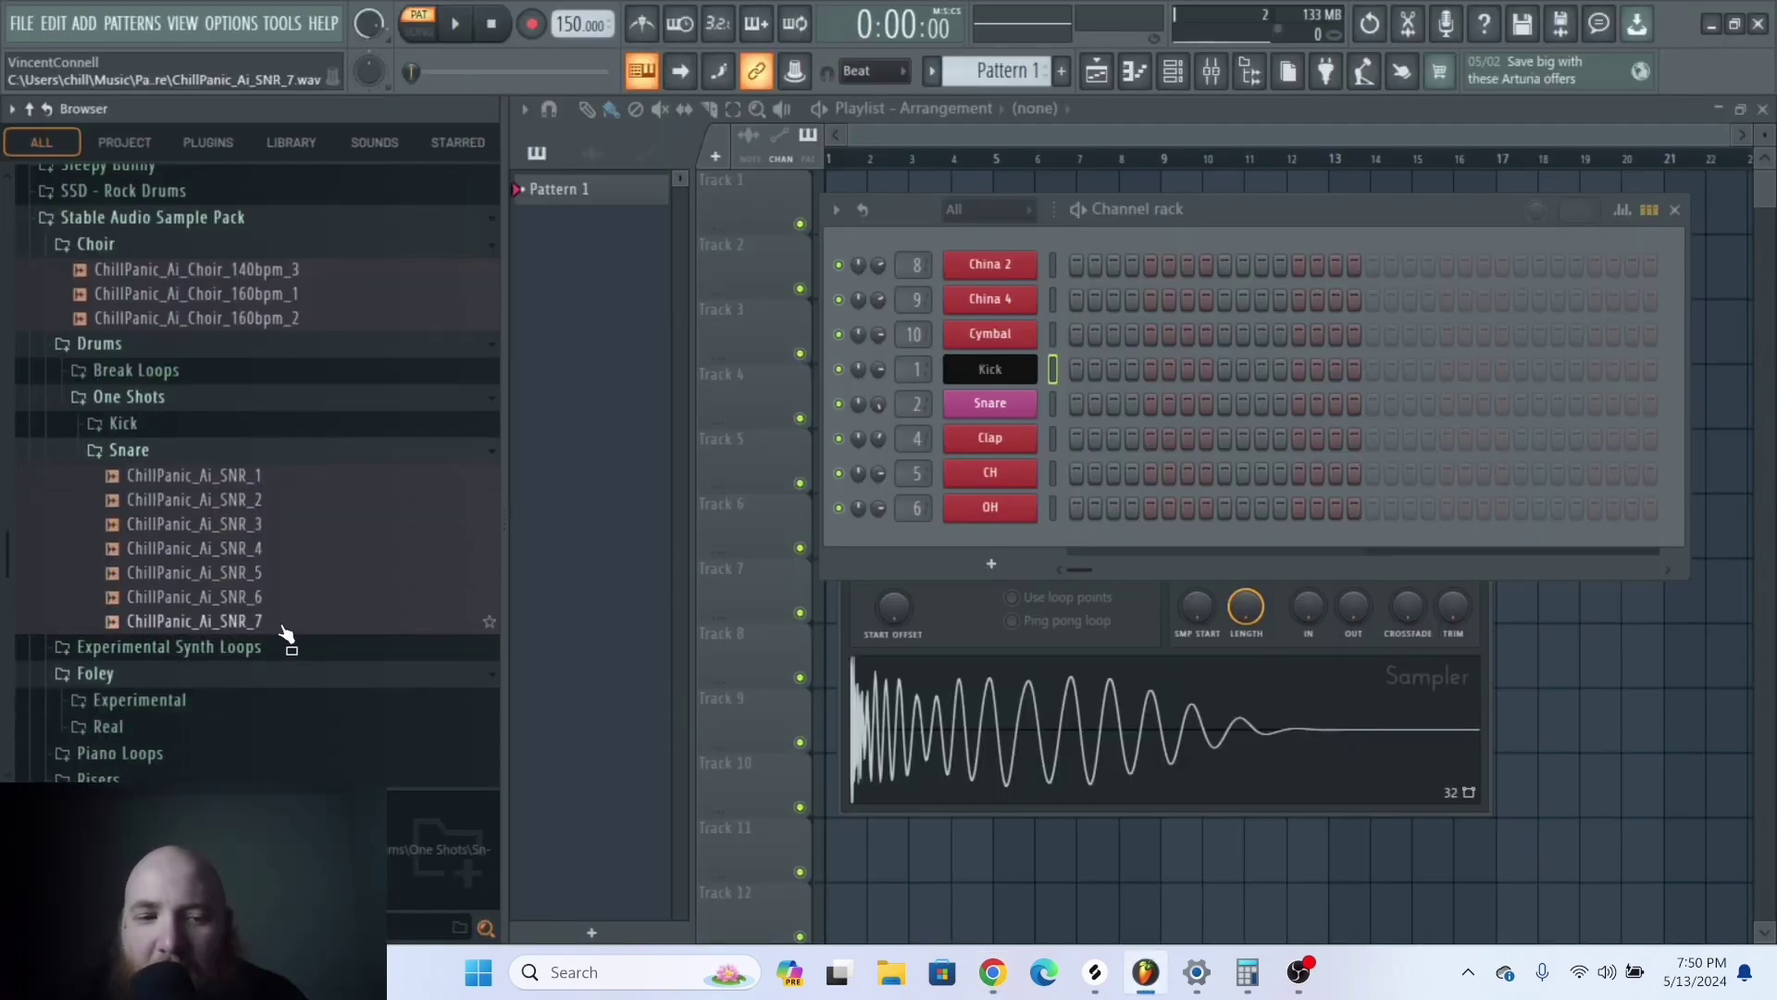
# Preview the ChillPanic_Ai_SNR snare one-shots 1 through 7
pyautogui.click(266, 574)
pyautogui.click(262, 550)
pyautogui.click(259, 524)
pyautogui.click(257, 500)
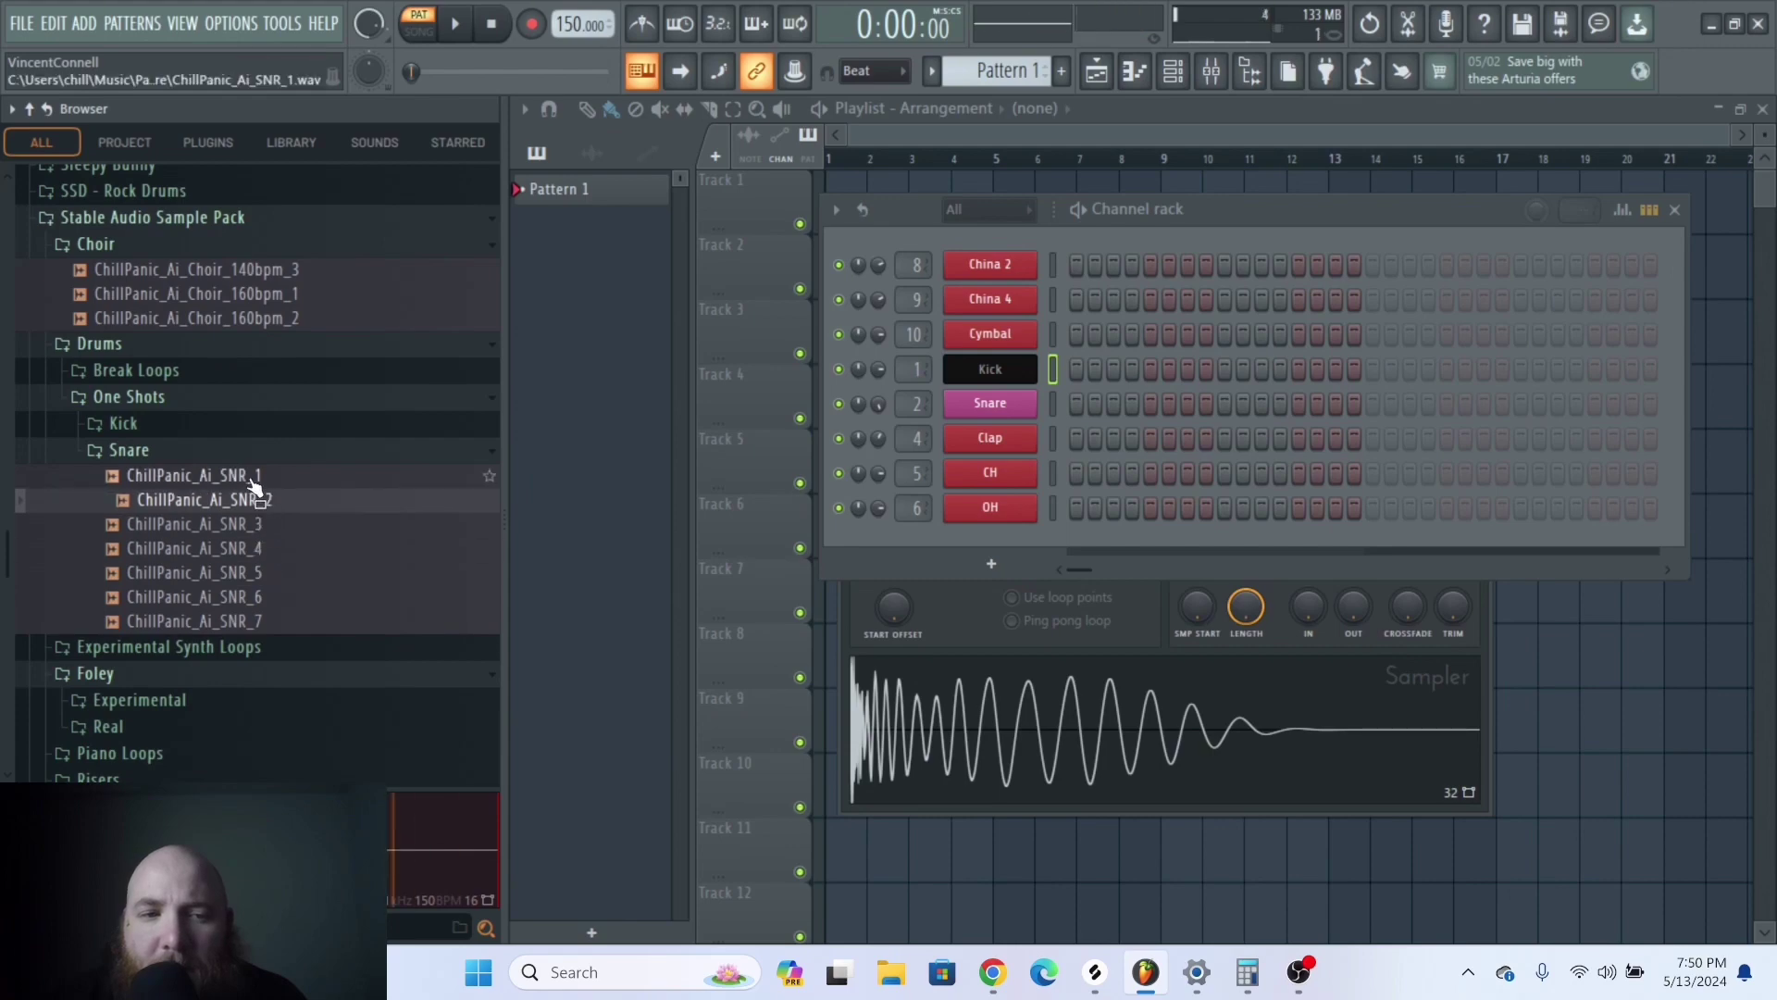
pyautogui.click(252, 477)
pyautogui.click(278, 597)
pyautogui.click(280, 622)
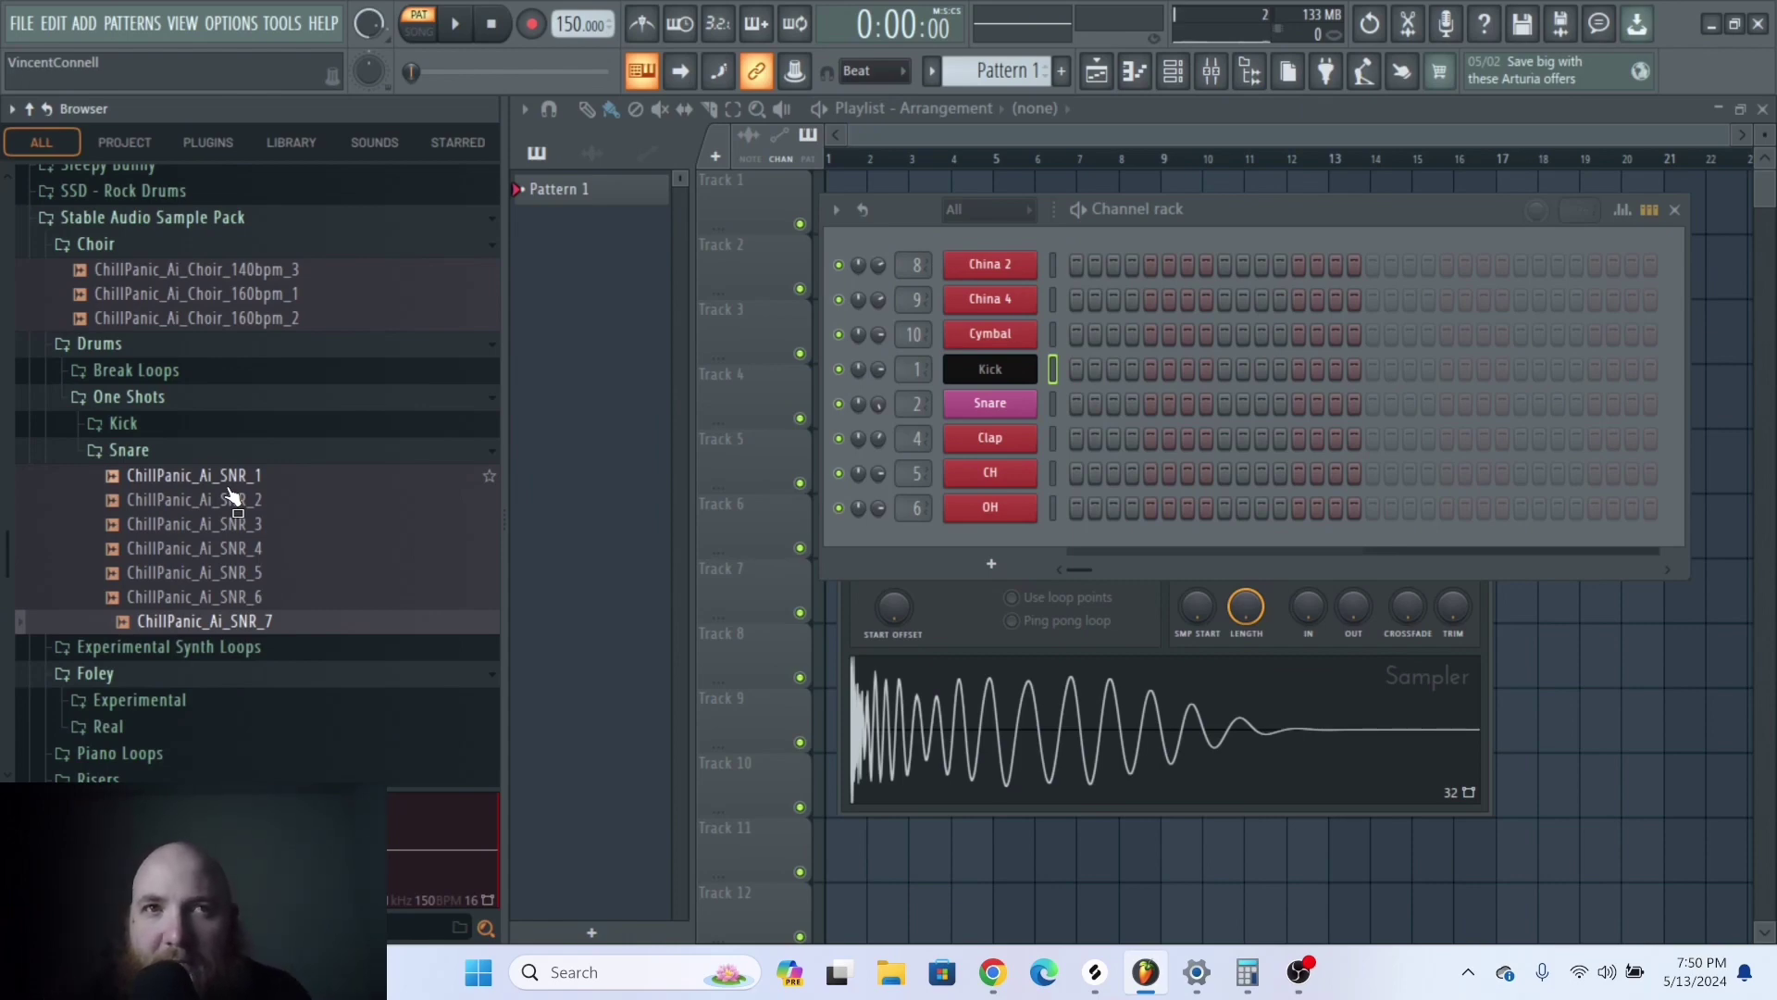
# Preview kick one-shots KCK 3–6, then audition the car-engine and ghost Foley sounds
pyautogui.click(124, 423)
pyautogui.click(203, 497)
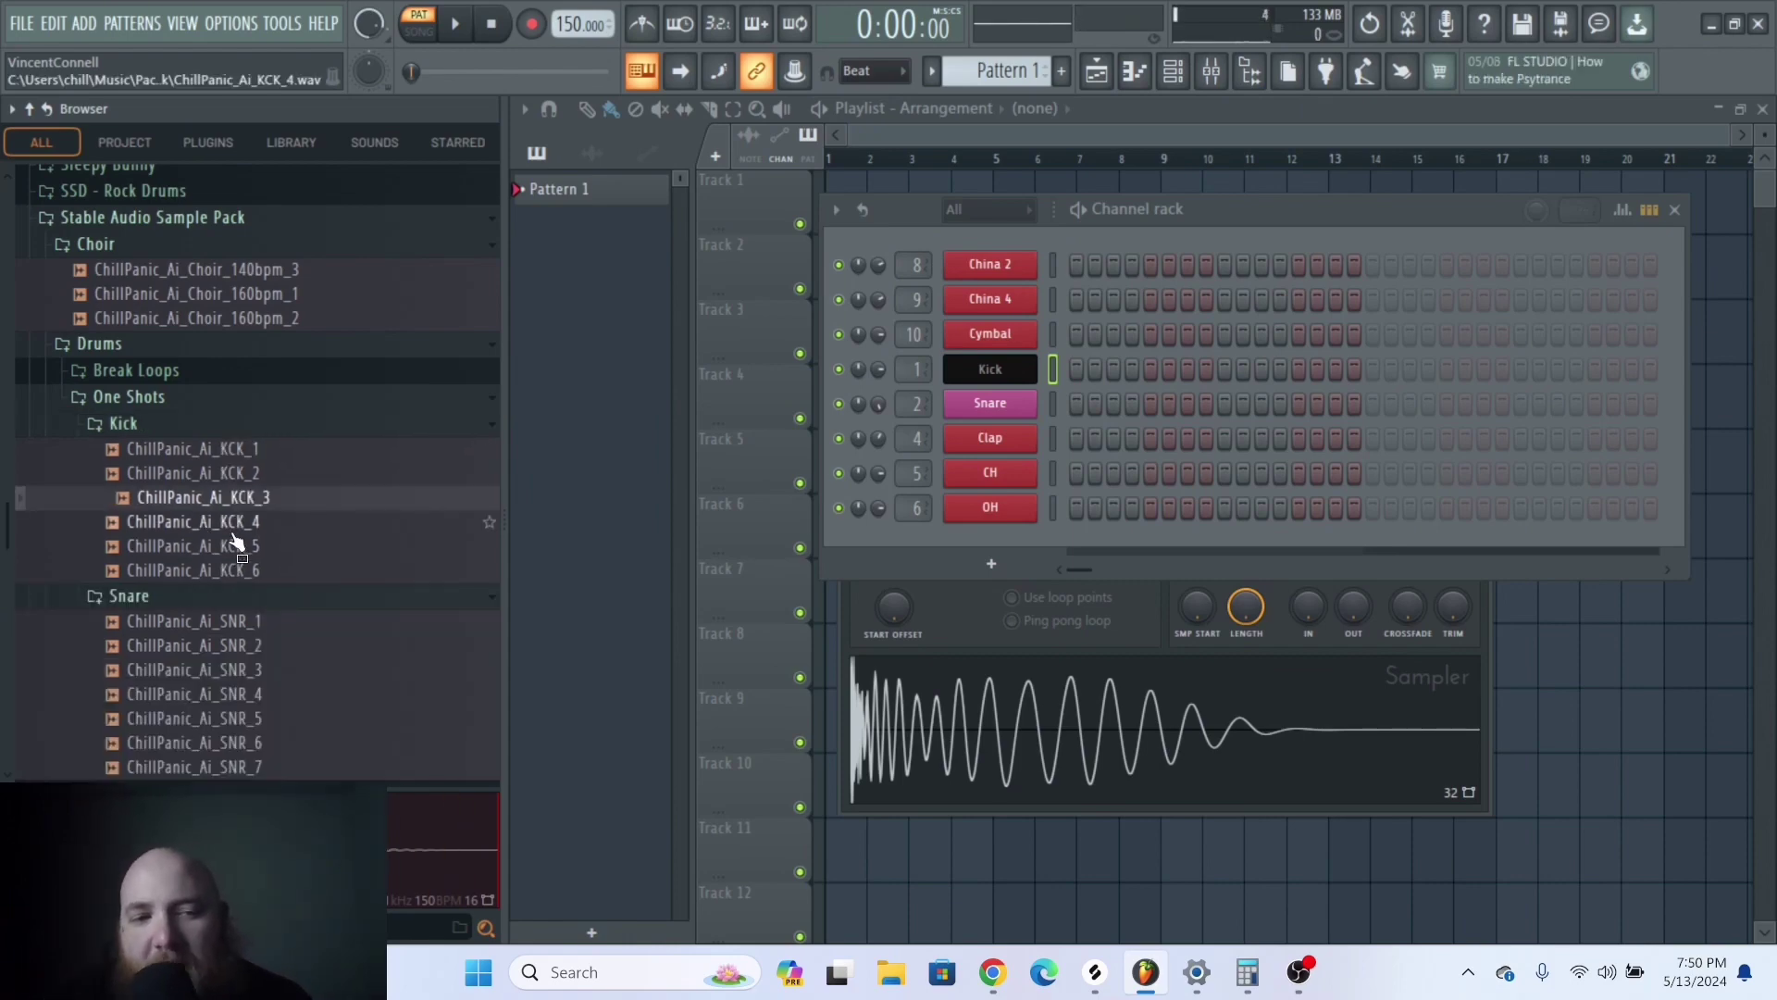
pyautogui.click(225, 524)
pyautogui.click(229, 548)
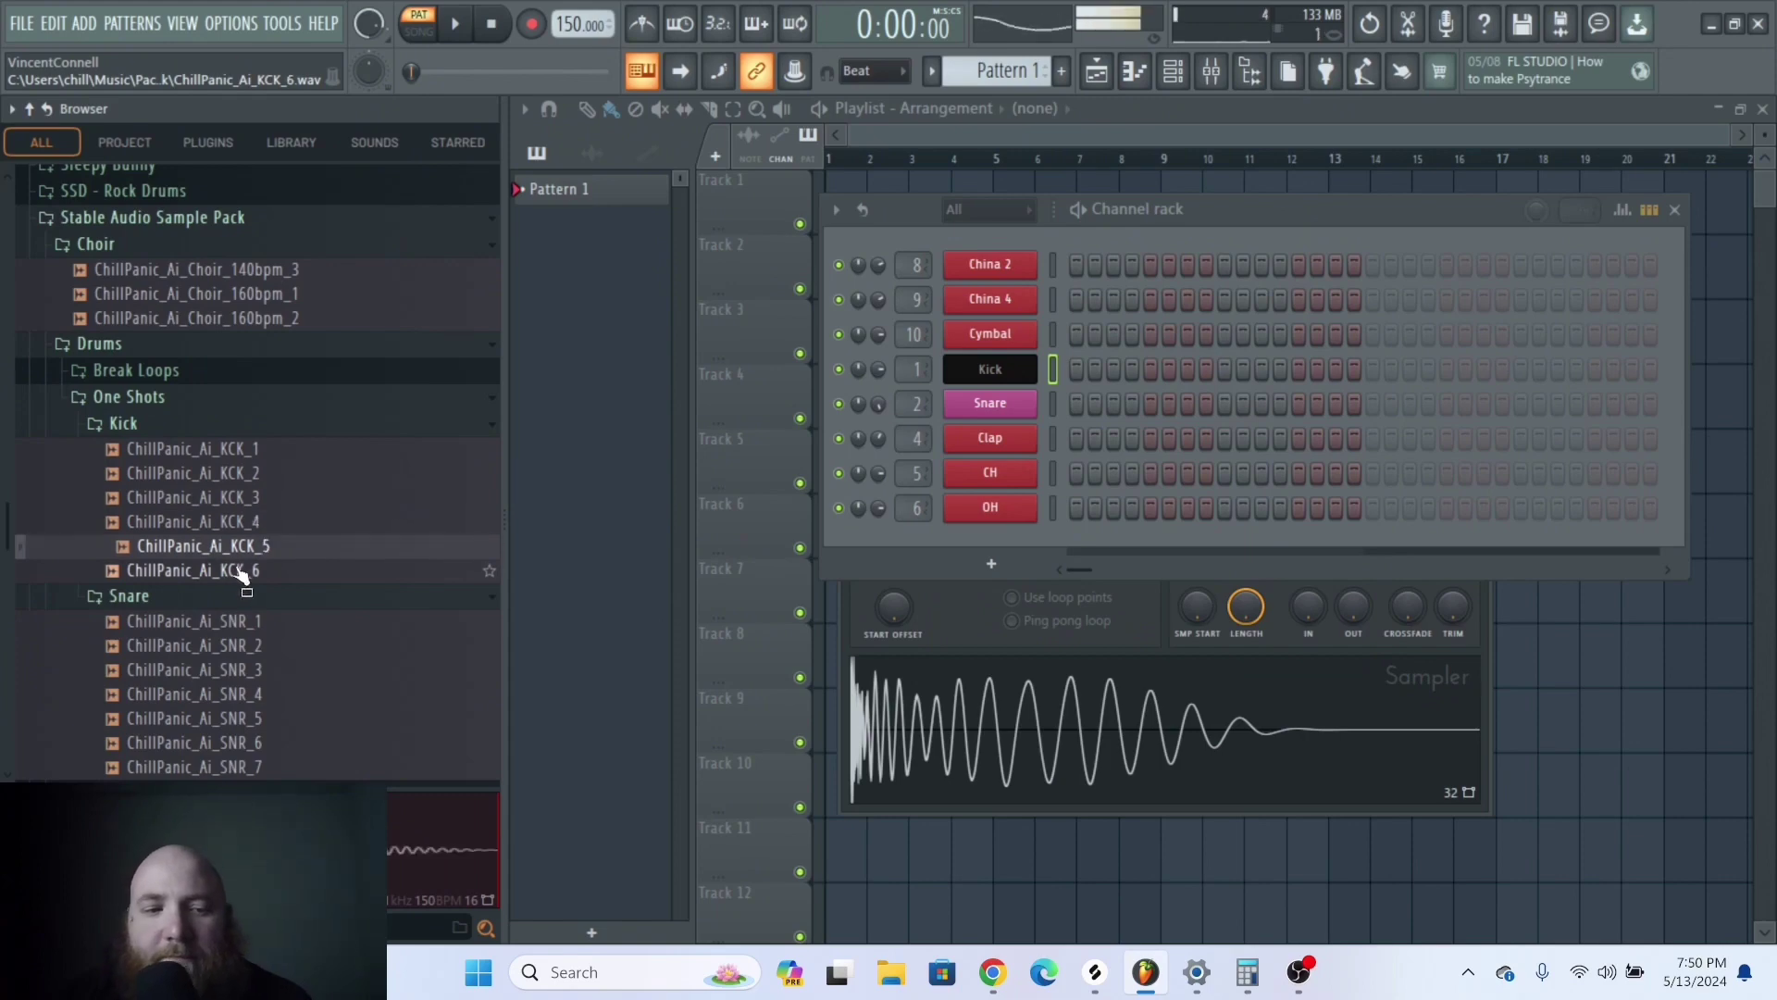
pyautogui.click(233, 572)
pyautogui.click(227, 497)
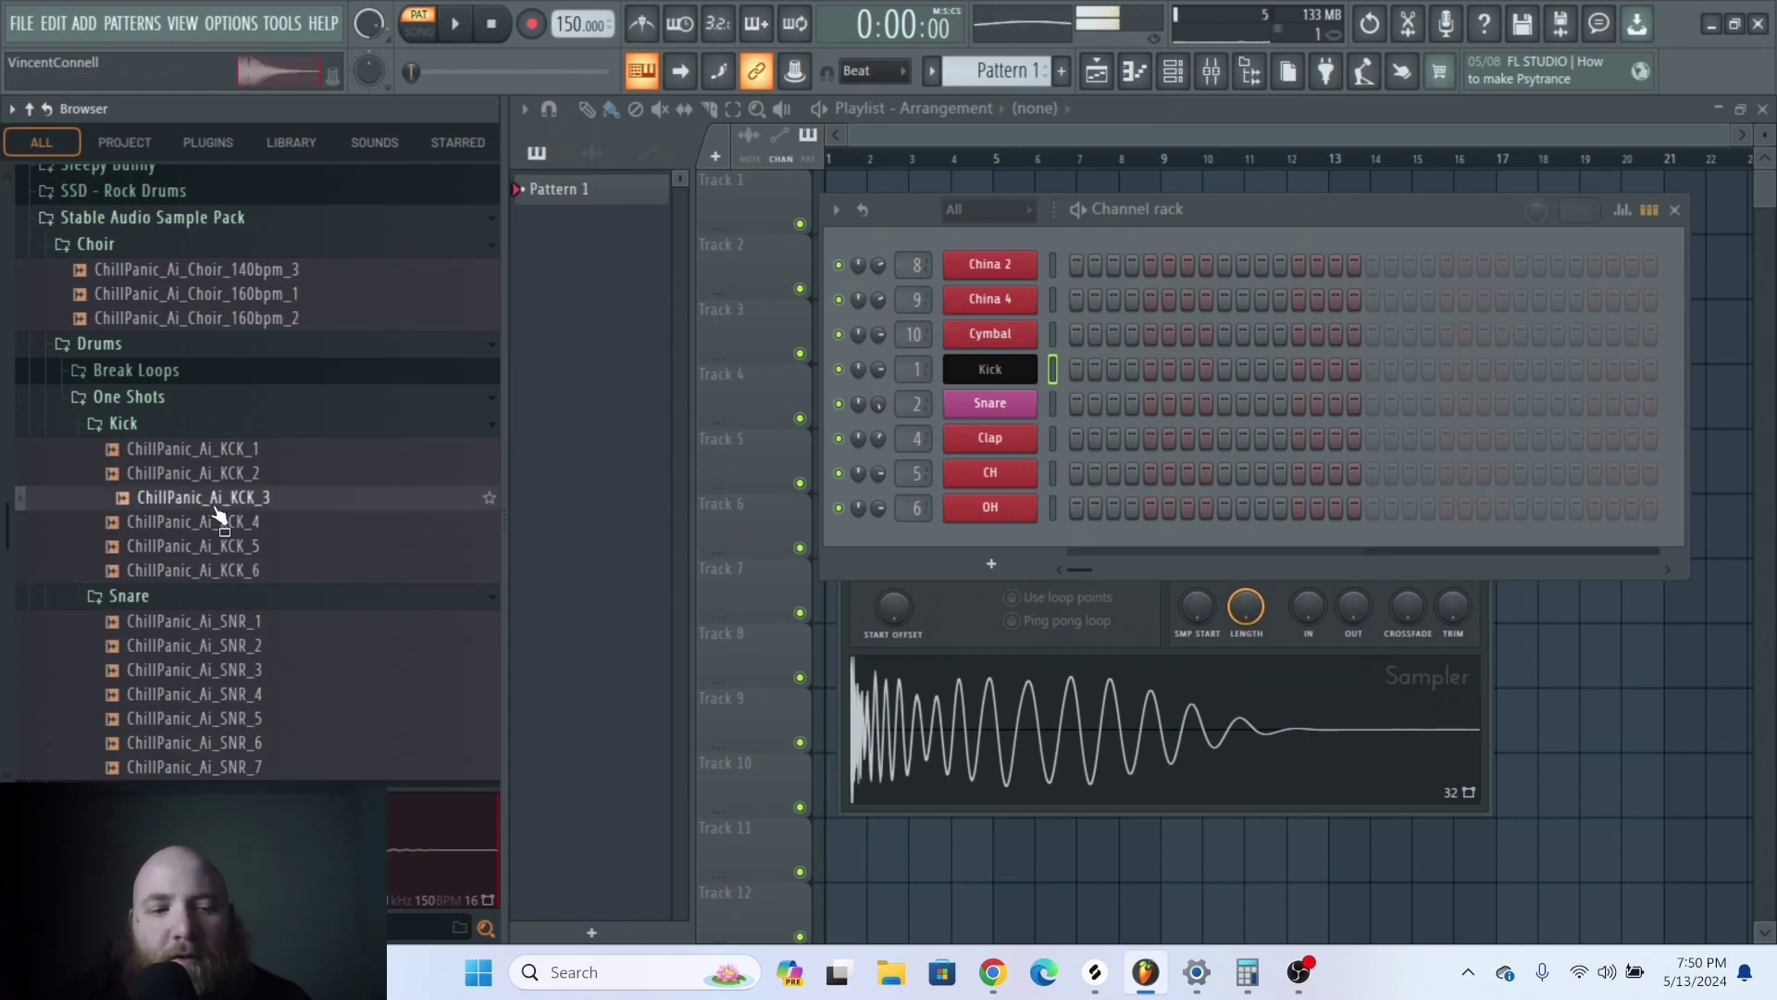
pyautogui.click(185, 396)
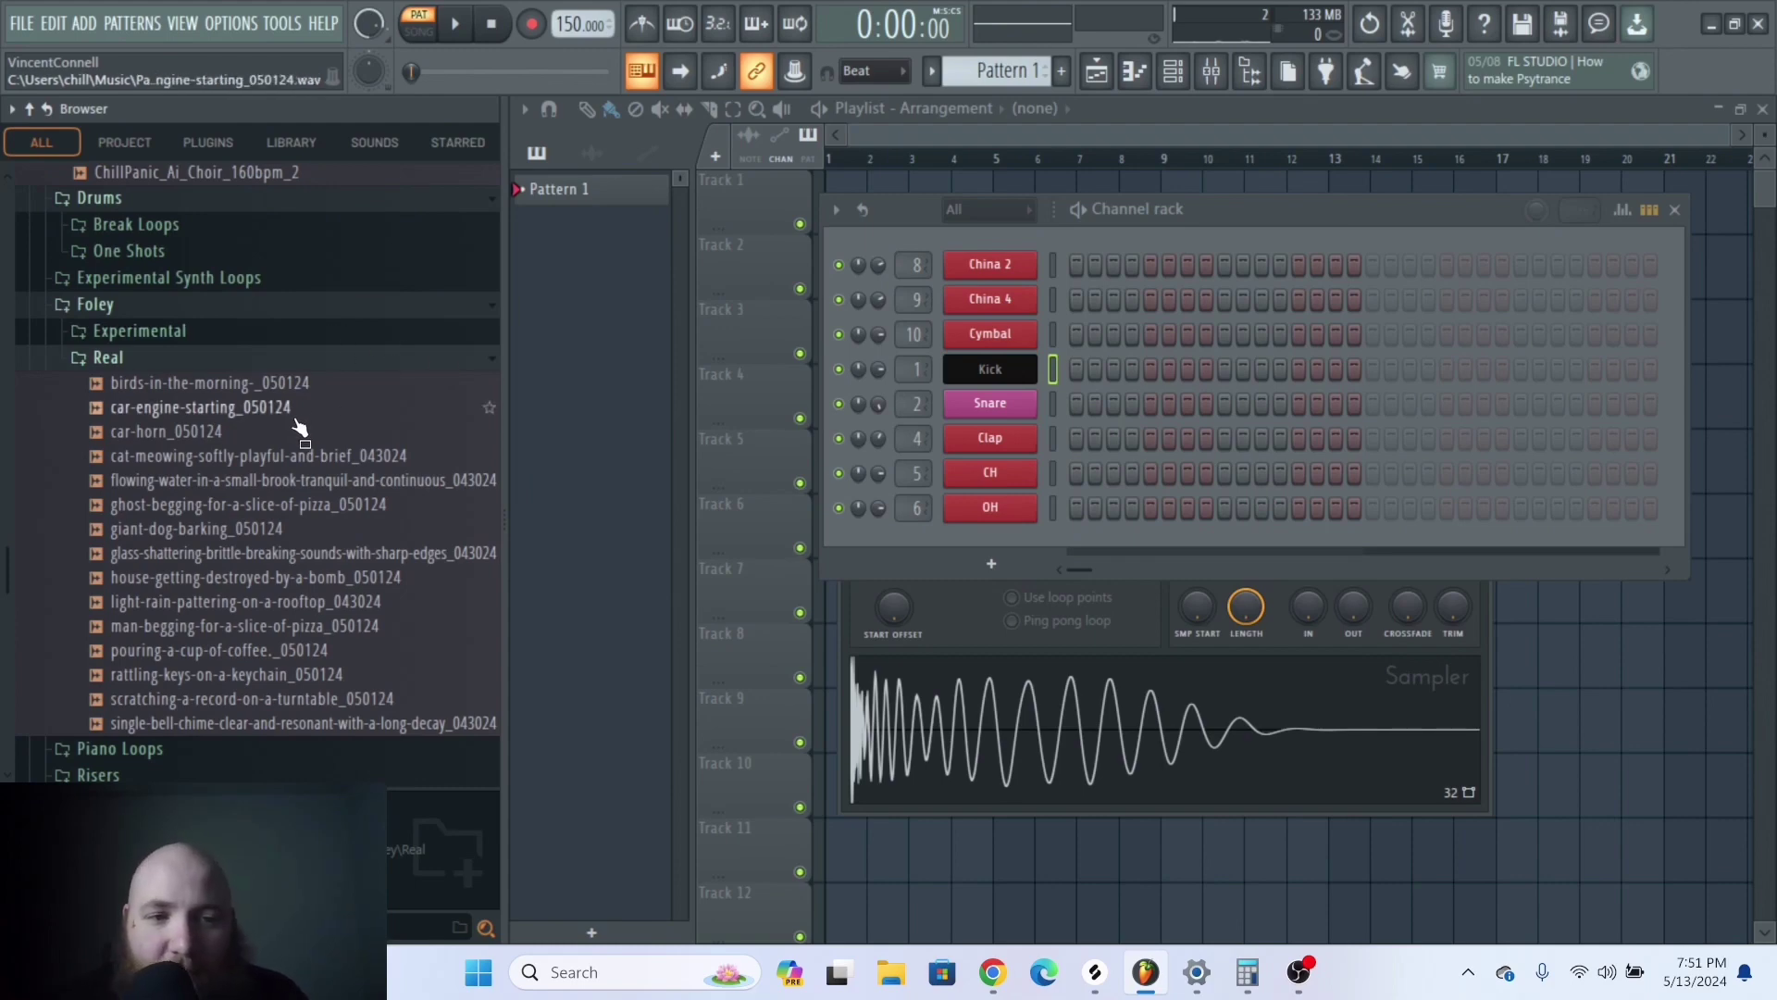
pyautogui.moveTo(257, 413); pyautogui.dragTo(260, 456)
pyautogui.moveTo(2, 655); pyautogui.dragTo(296, 555)
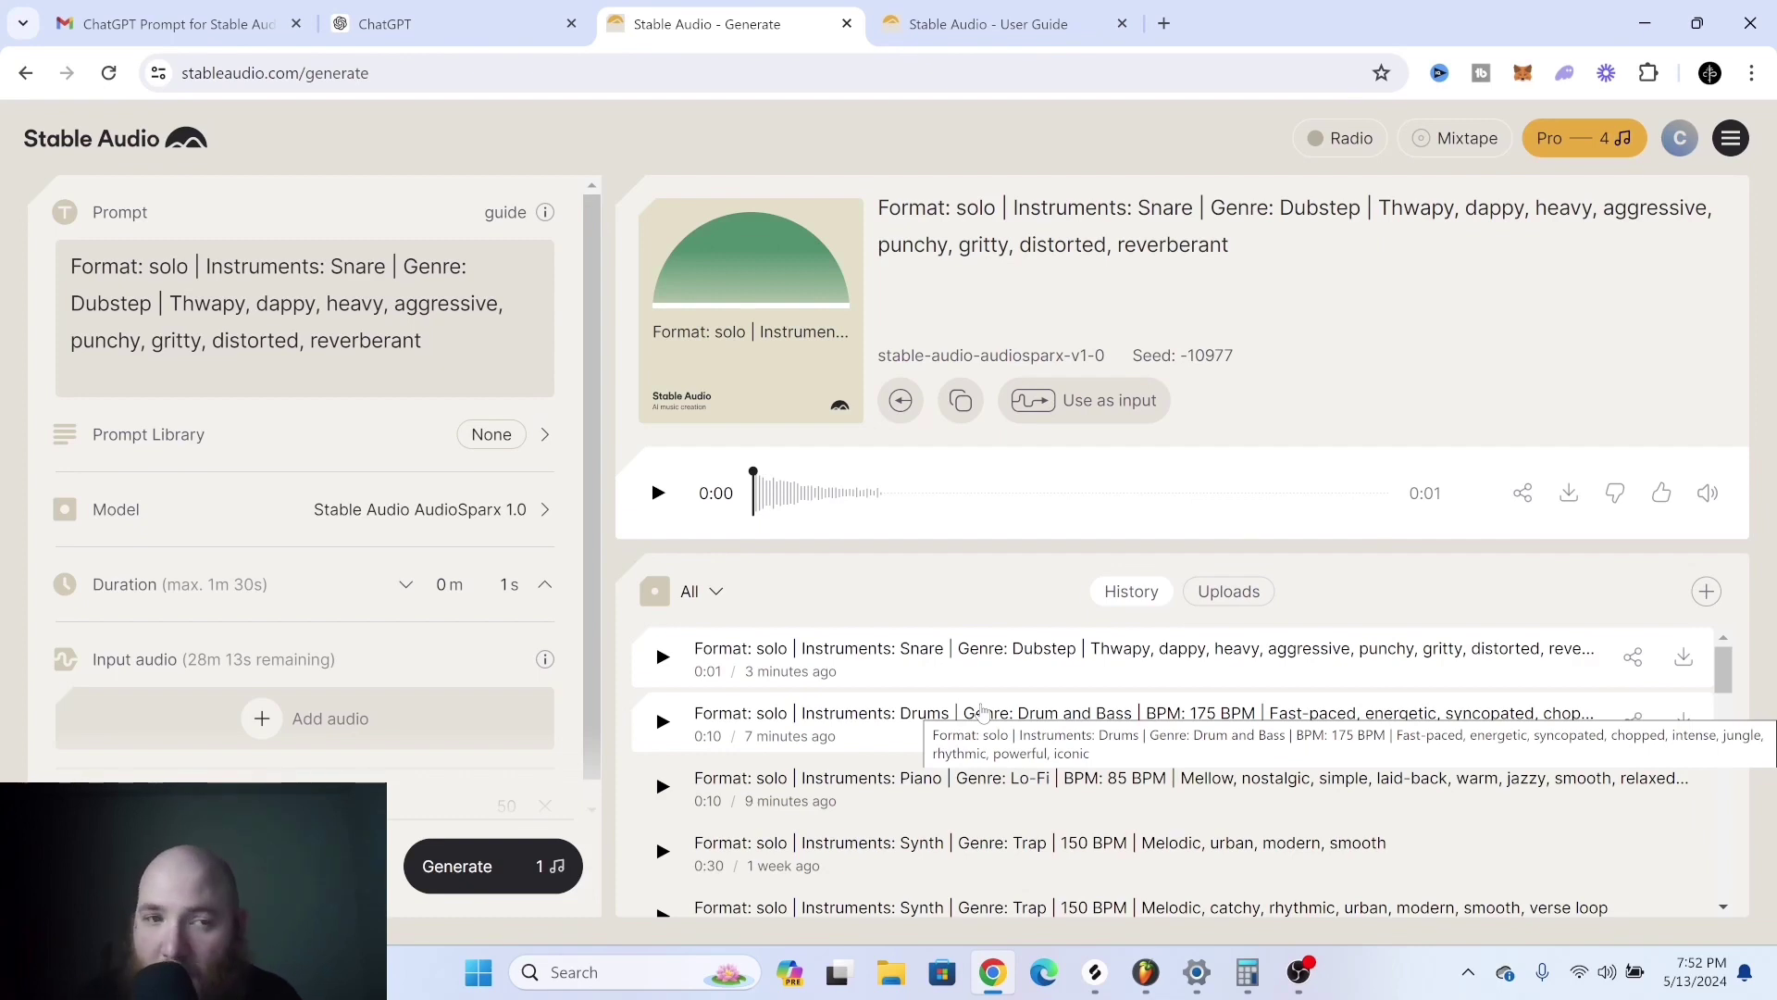
# Delete the dubstep snare prompt and start a new one reading 'FIG + RANDOM'
pyautogui.moveTo(424, 340); pyautogui.dragTo(4, 252)
pyautogui.press('BackSpace')
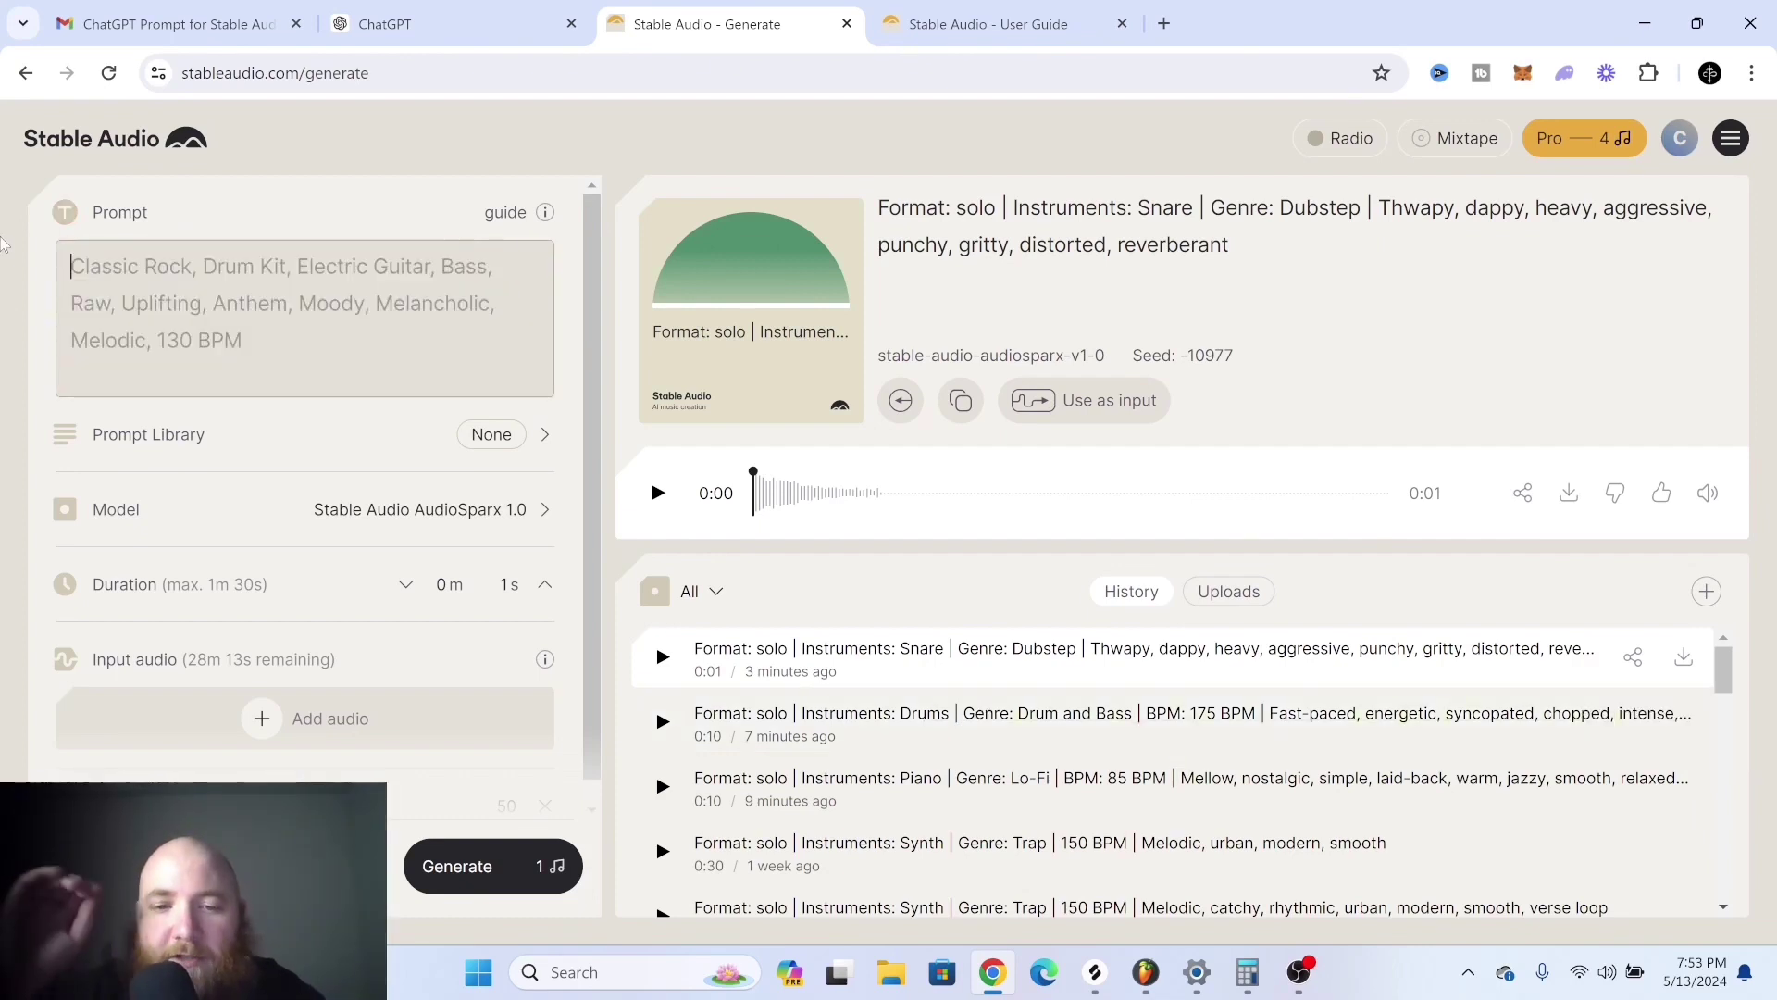
pyautogui.write('FIG + ')
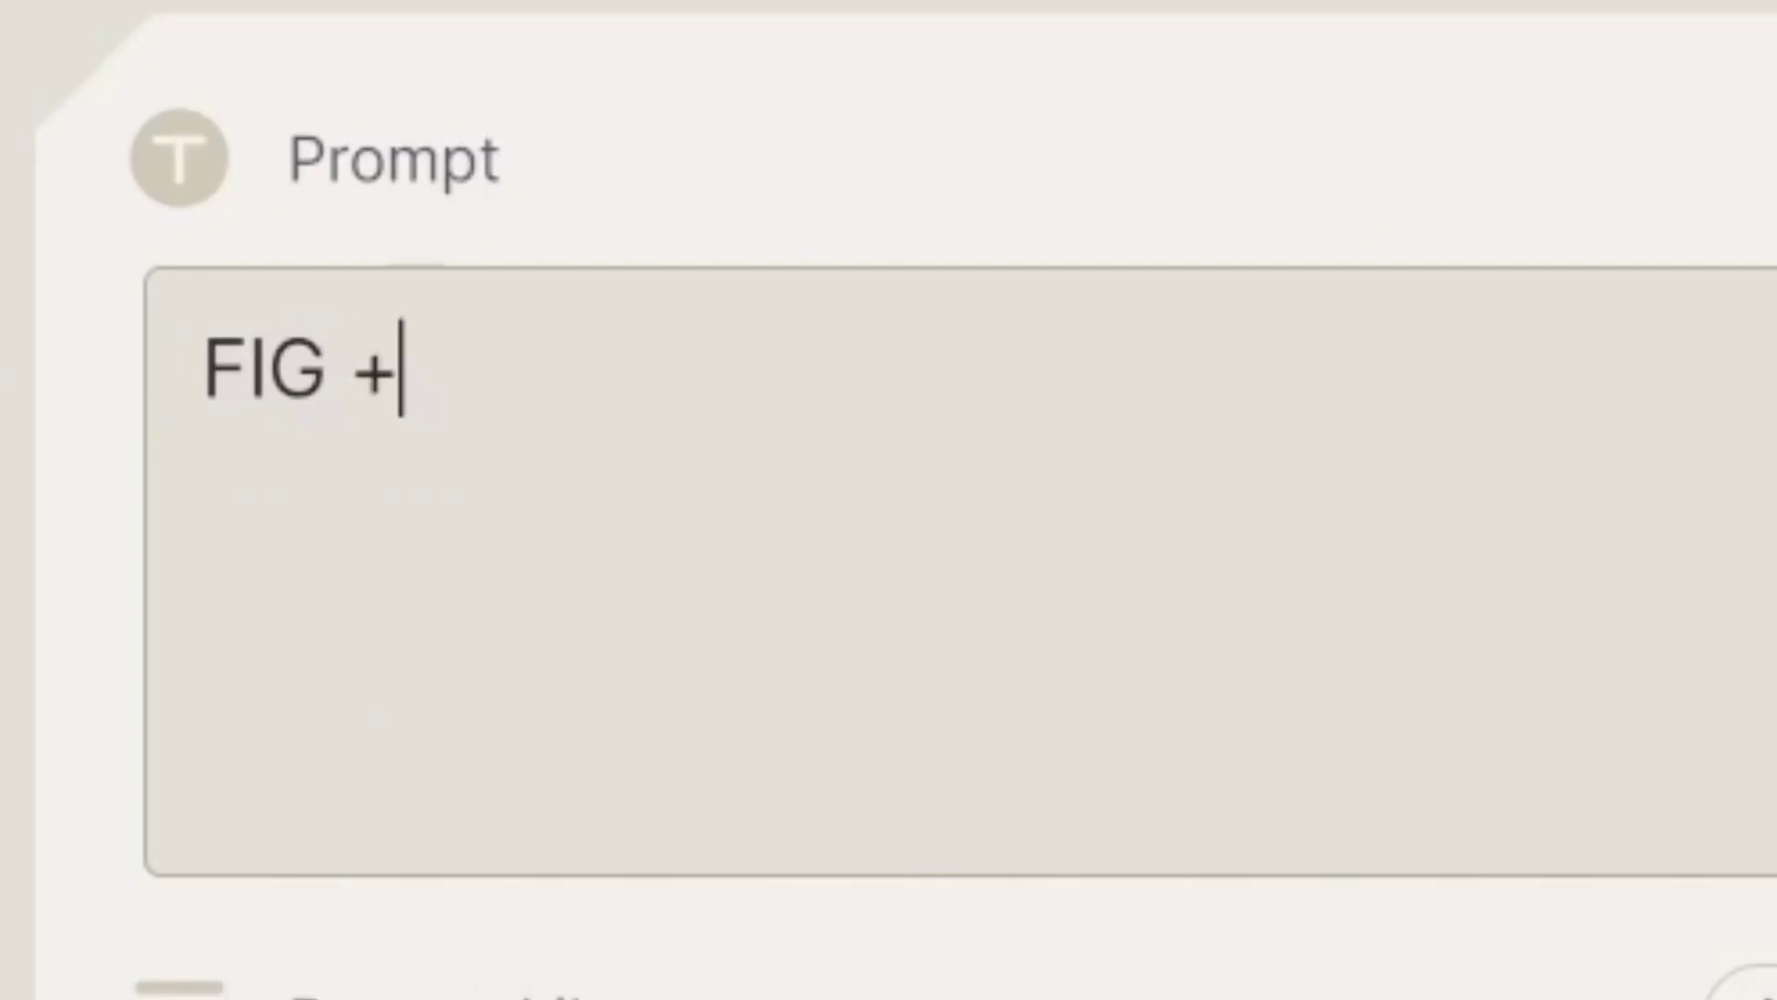
pyautogui.write('RANDOM')
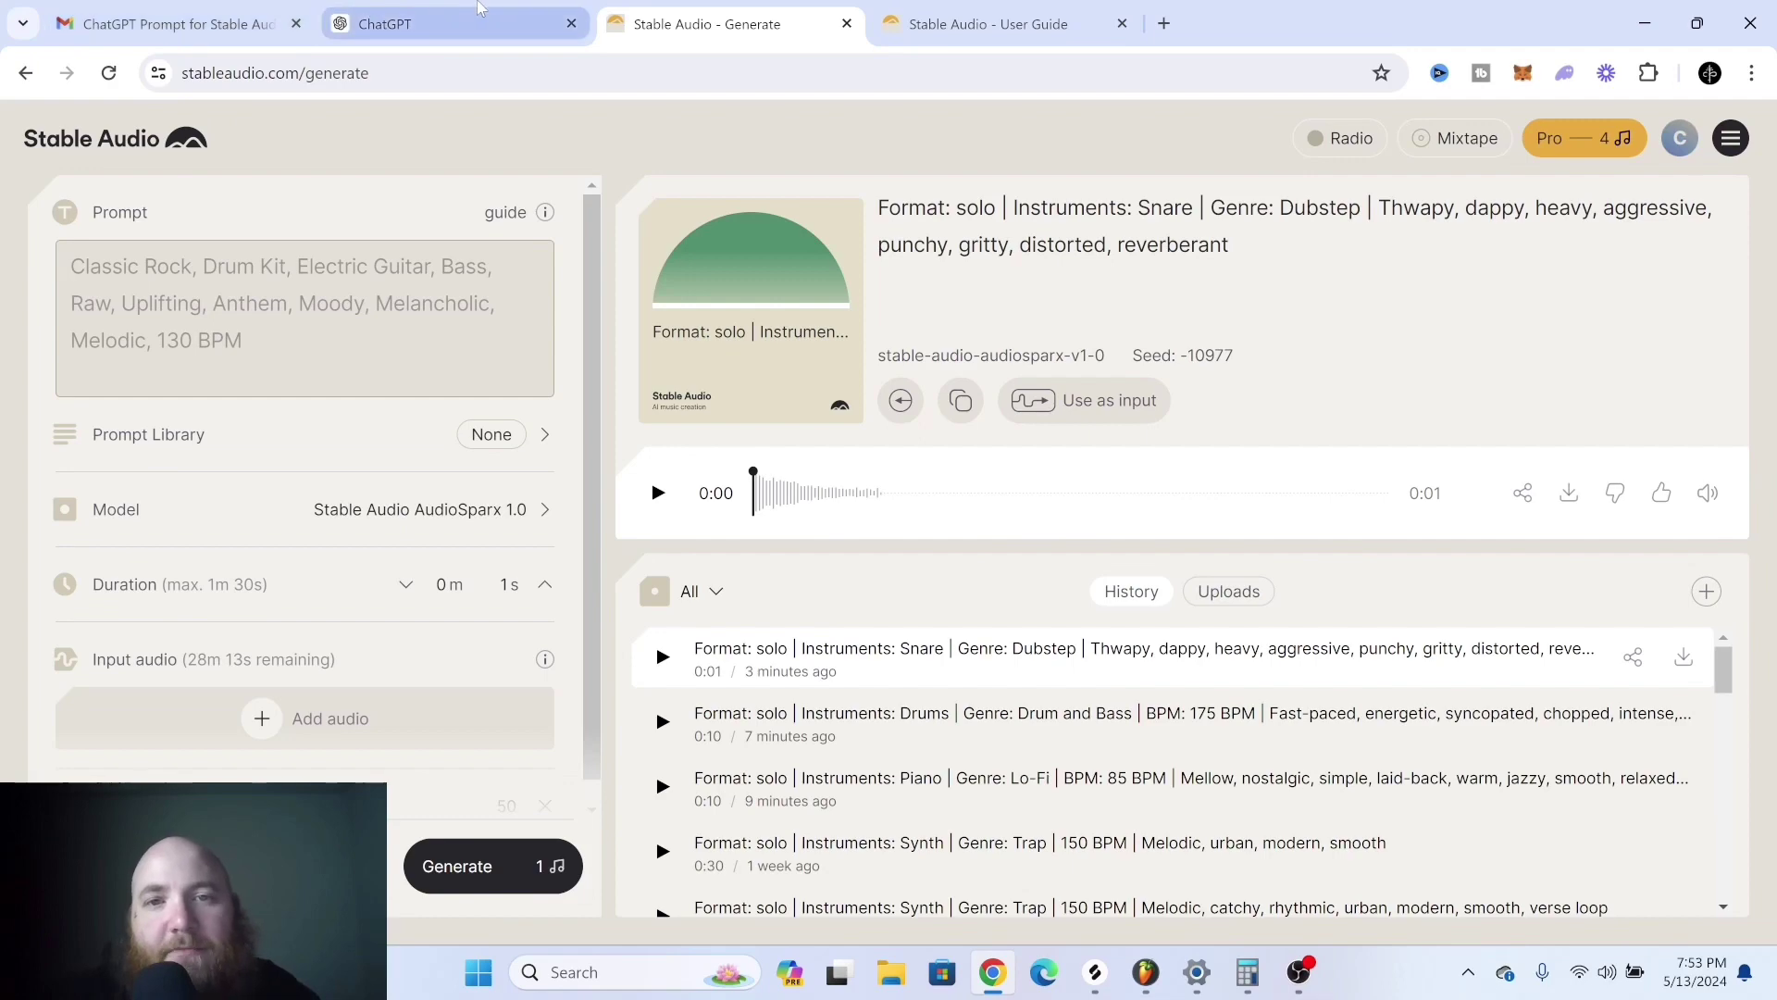
# Ask ChatGPT for a synth pad prompt that would work well in pop
pyautogui.click(504, 32)
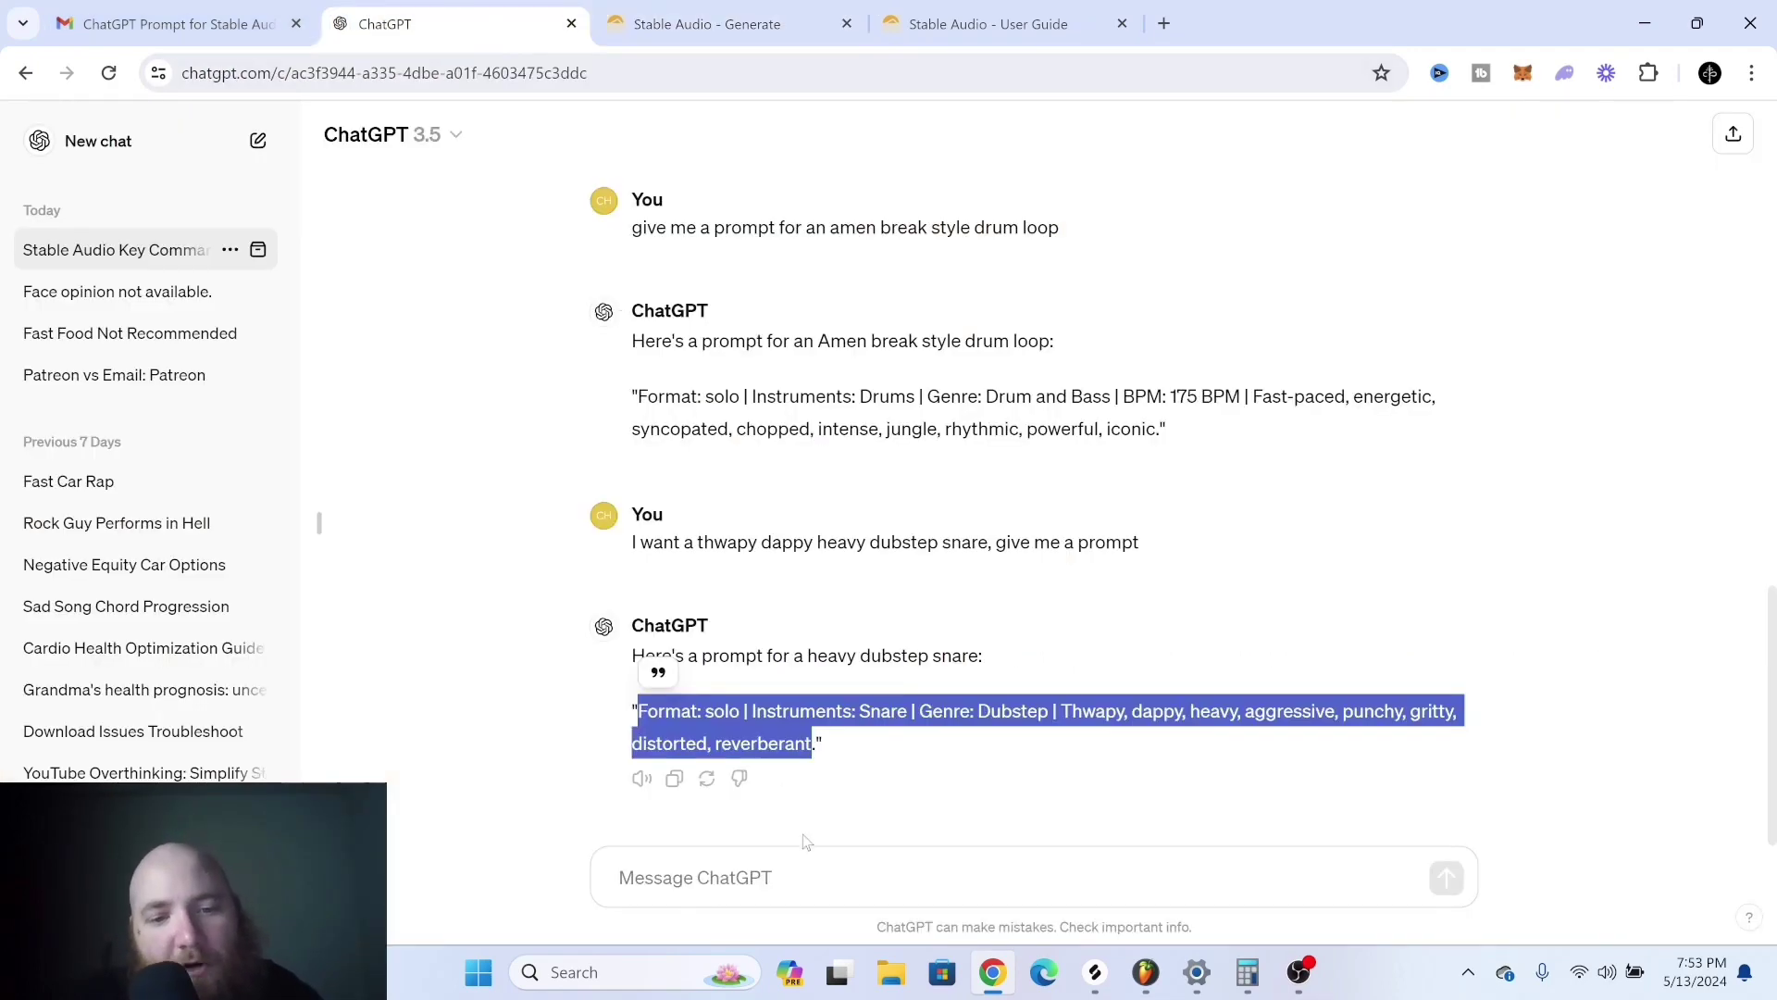
pyautogui.click(773, 874)
pyautogui.write('give me a prompt for a synth pad that would work wel')
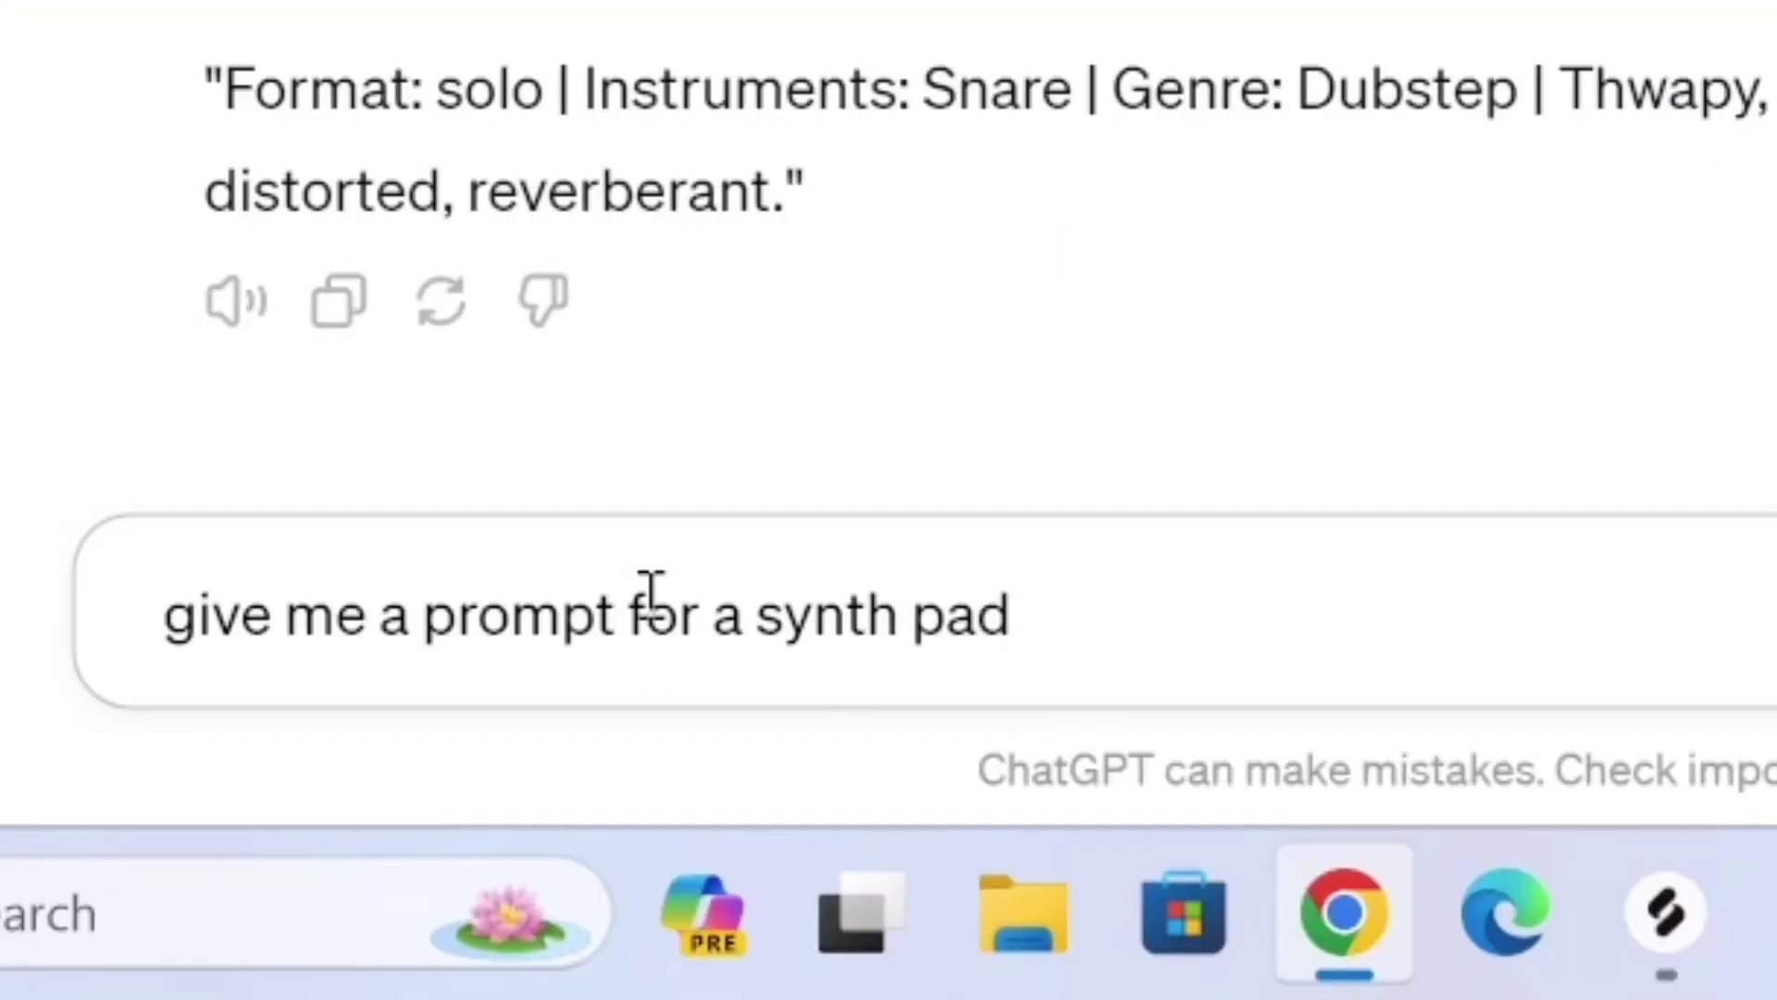
pyautogui.write('l in  ppo')
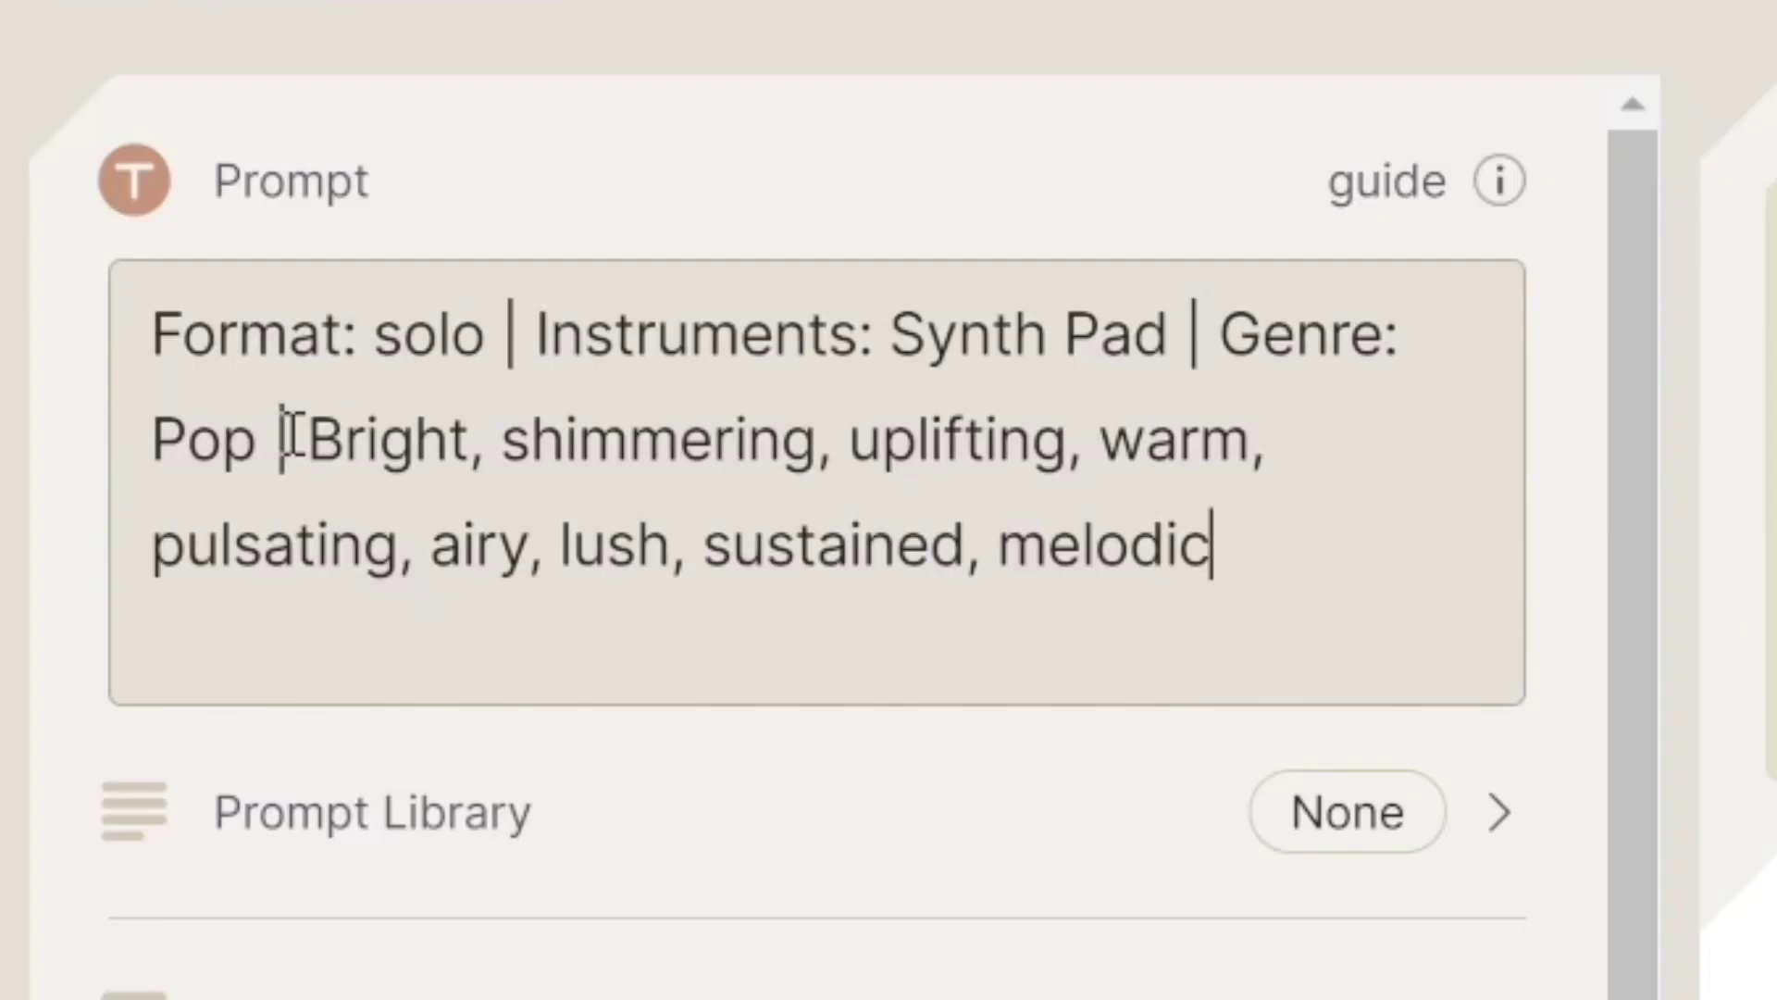
# Replace the descriptors after Pop with joke phrases ('Cat poop, boat stuff', a tea line), then stop the 12-second clip
pyautogui.doubleClick(123, 302)
pyautogui.moveTo(507, 433); pyautogui.dragTo(1242, 564)
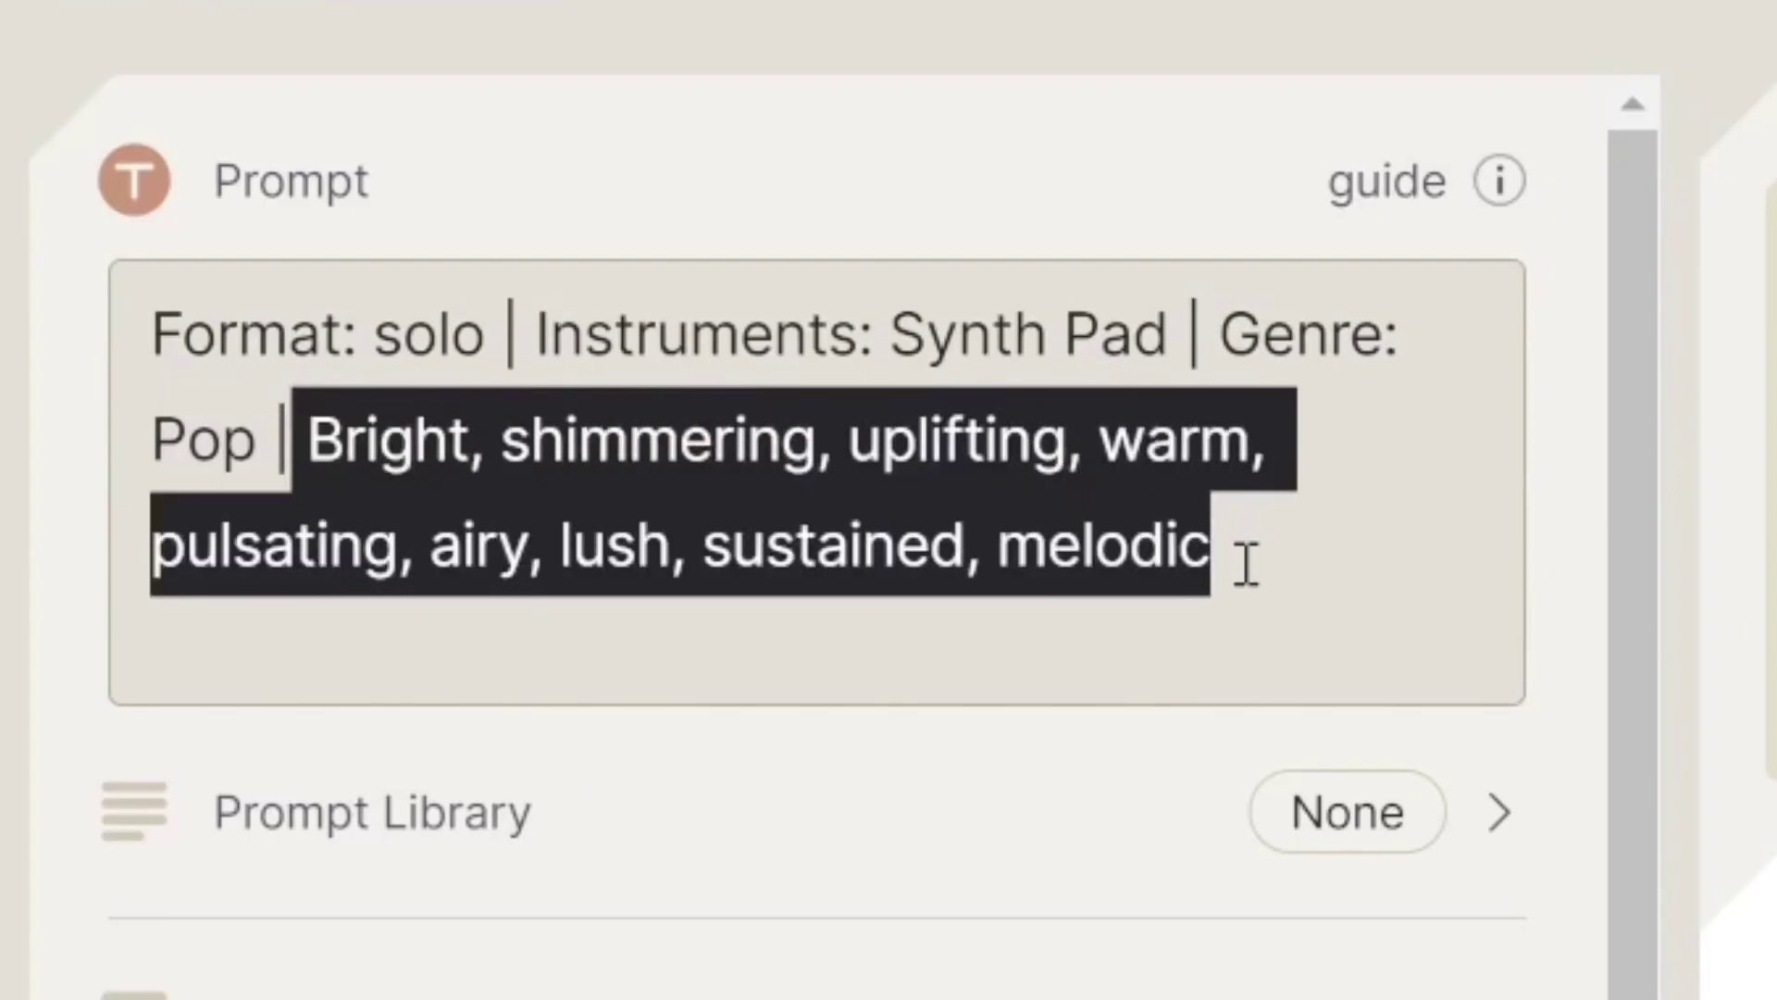
pyautogui.press('BackSpace')
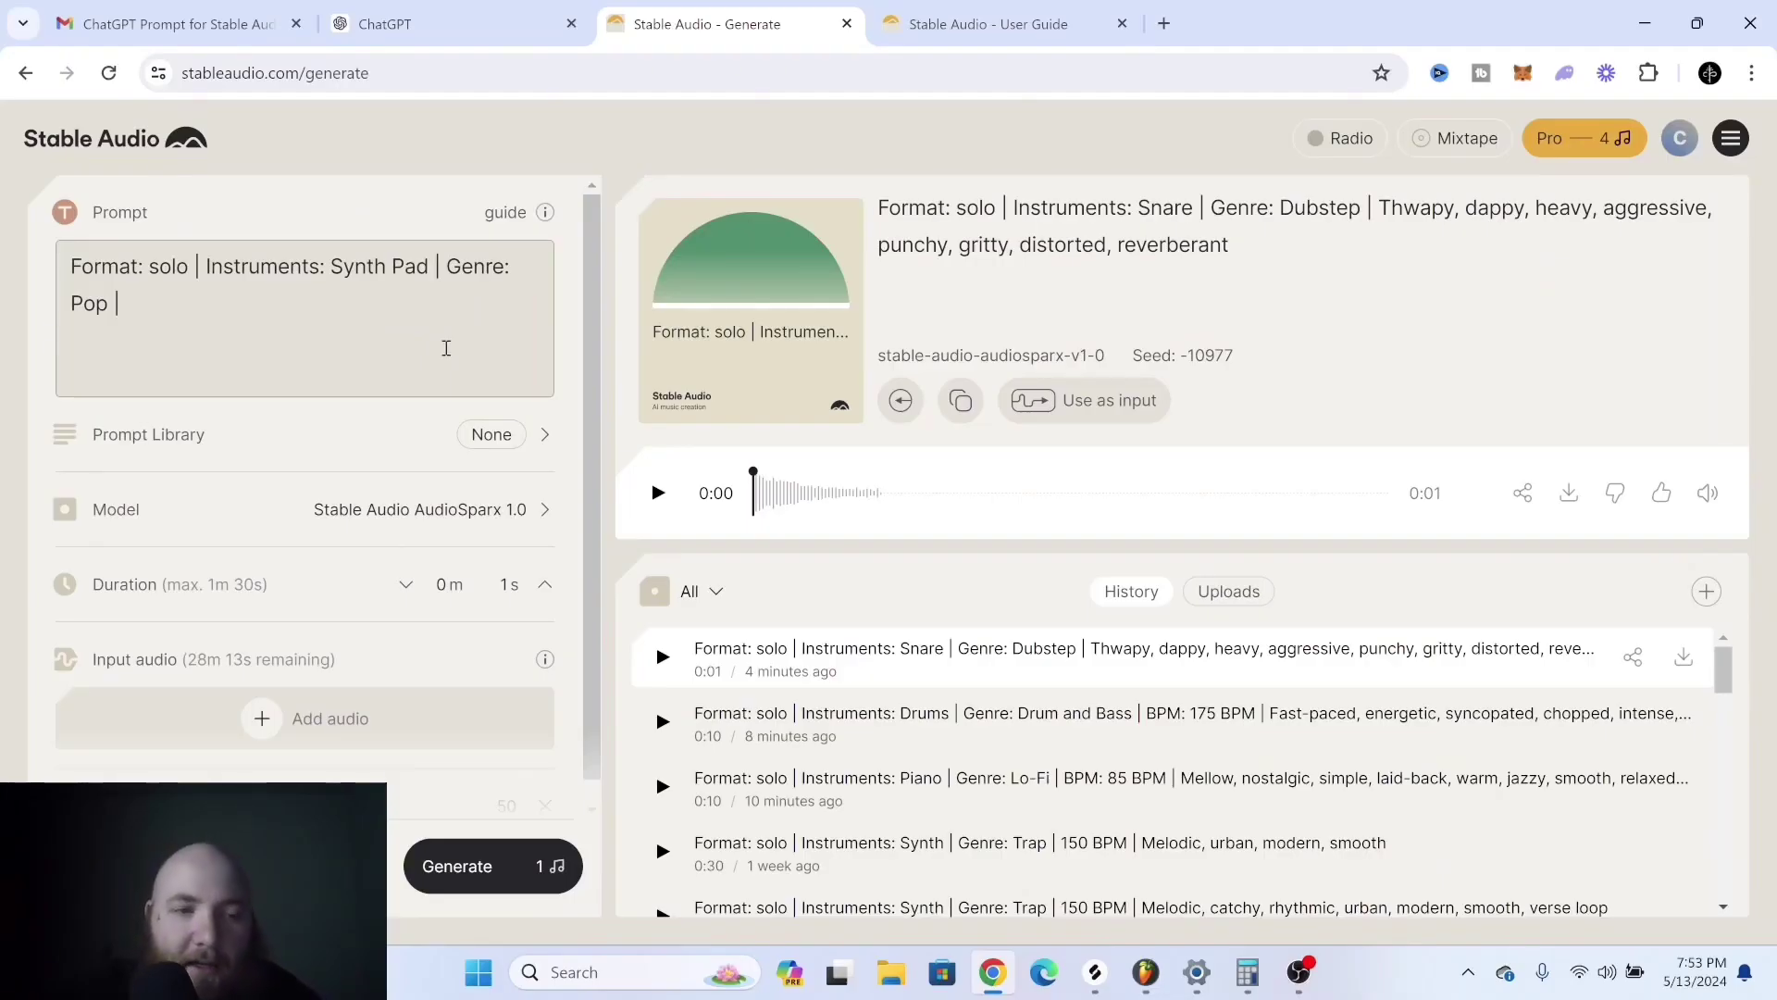
pyautogui.write('Cat ')
pyautogui.write('poop, boat')
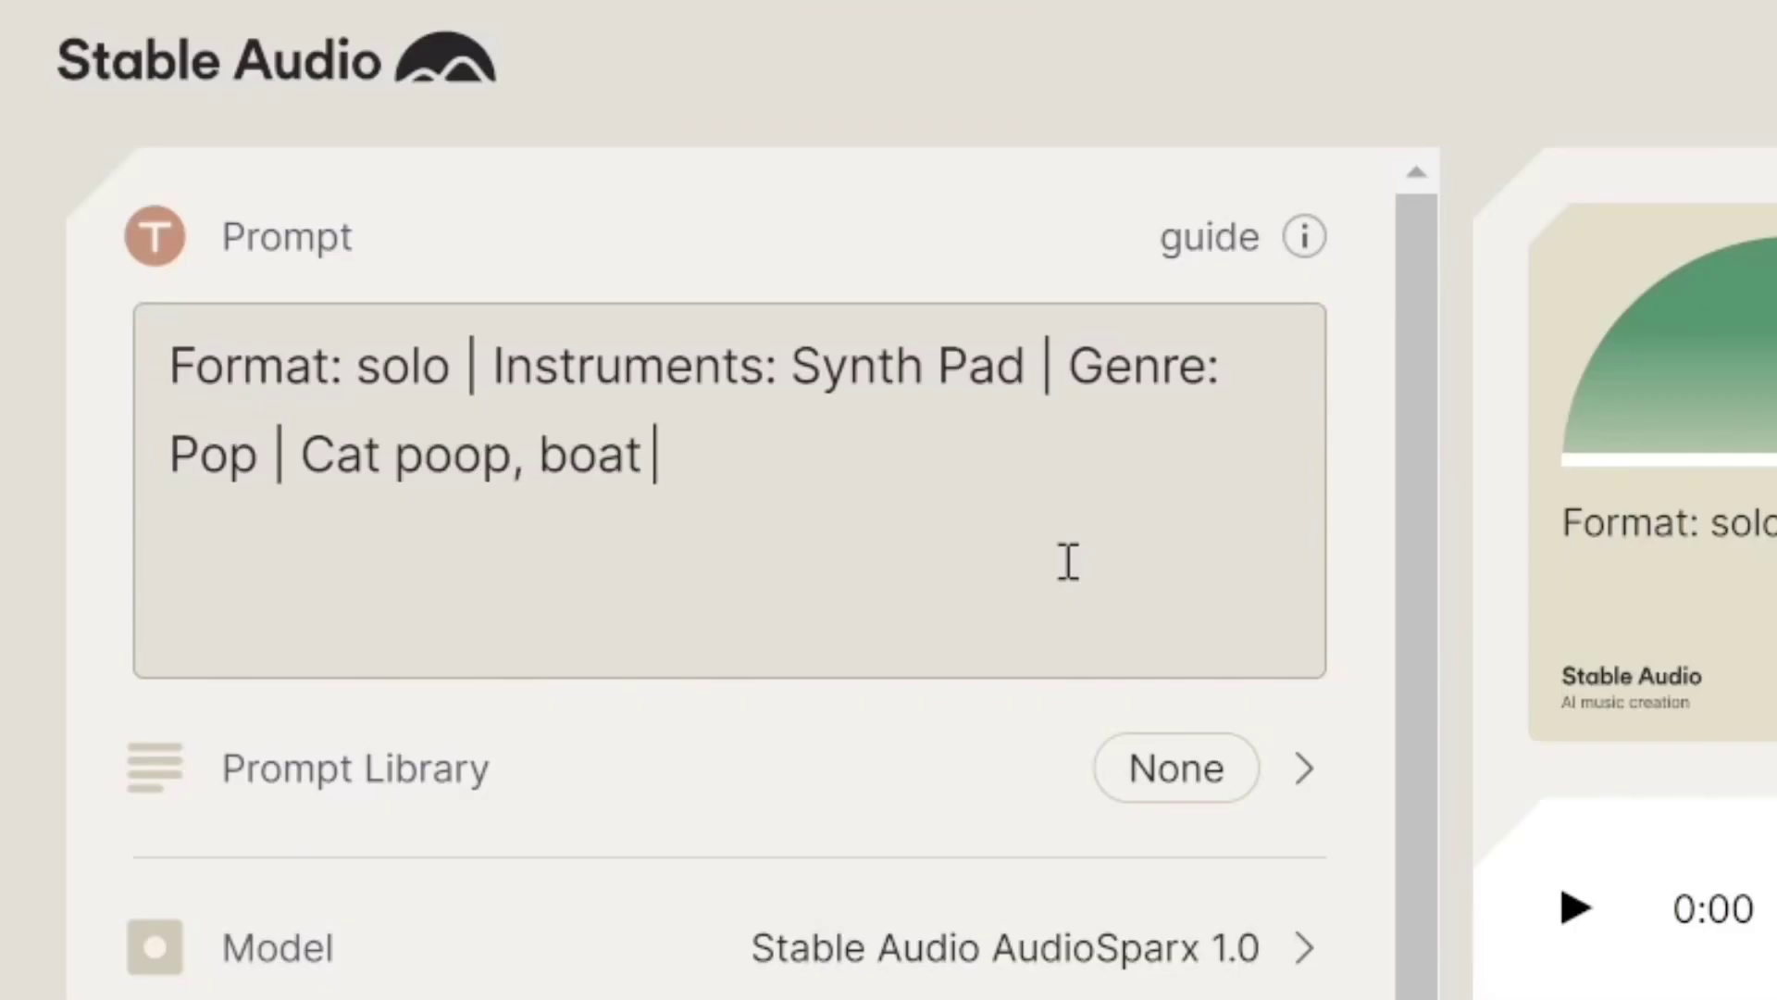
pyautogui.write(' stuff, igor has te')
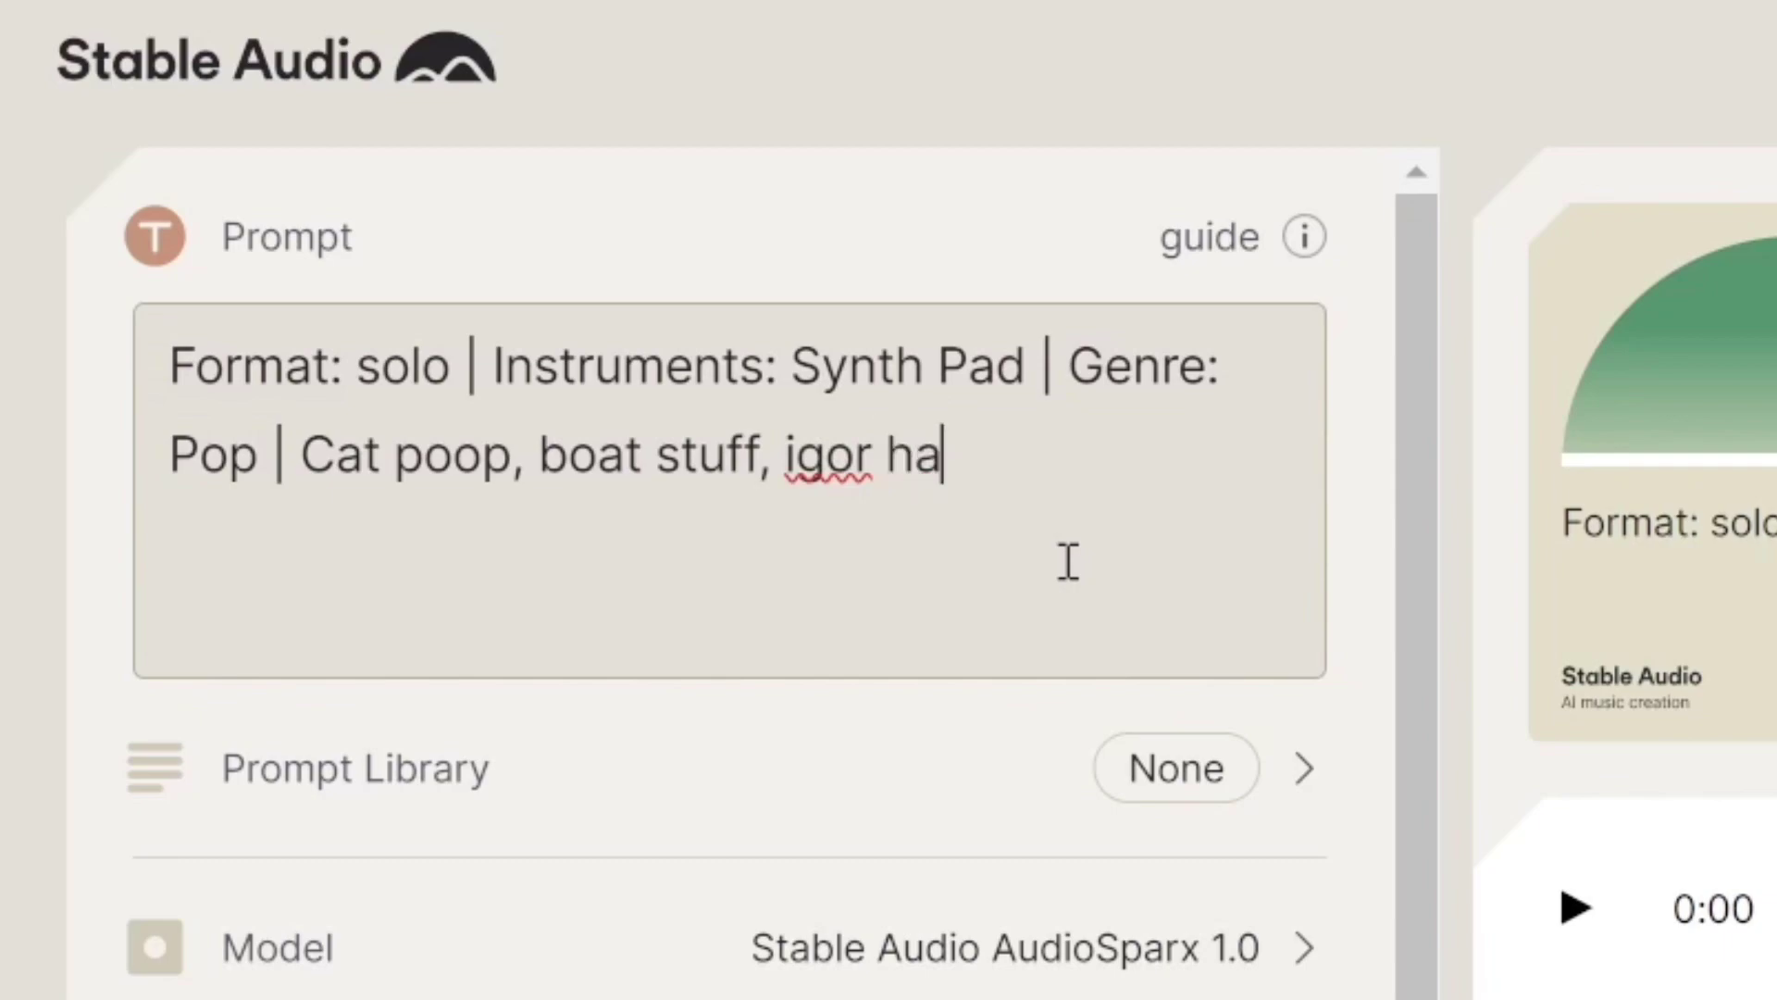
pyautogui.write('a for me, house waves')
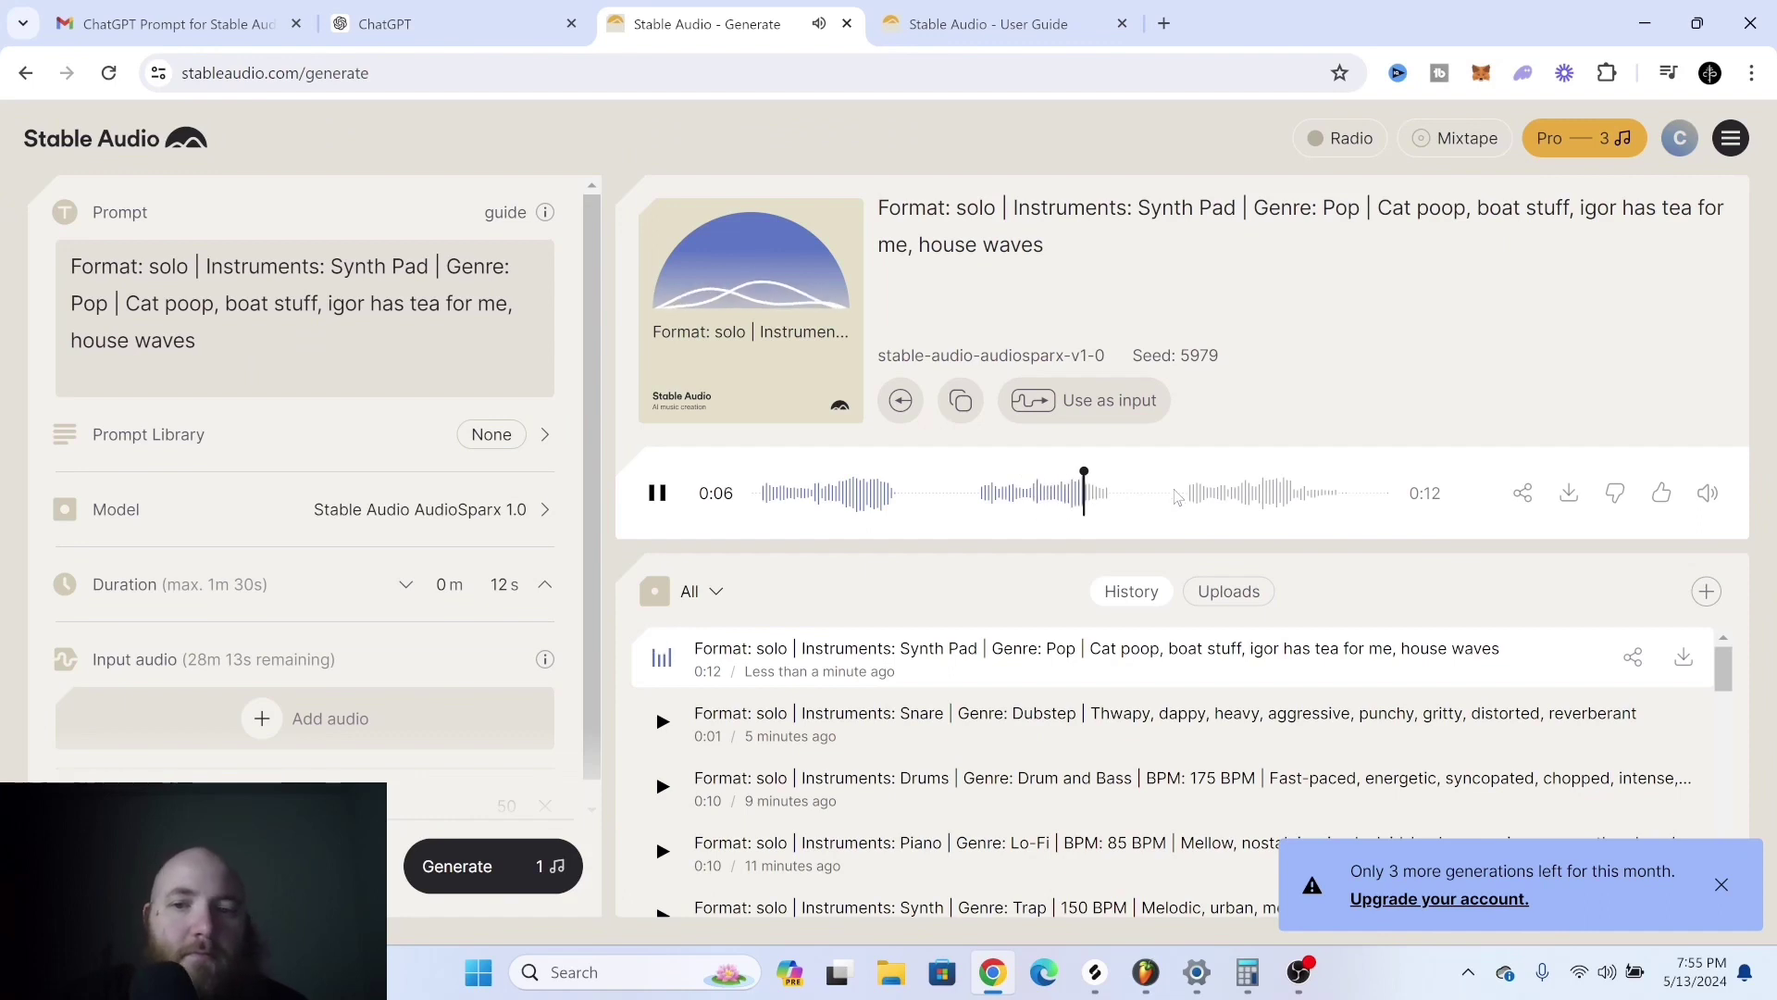
pyautogui.click(659, 504)
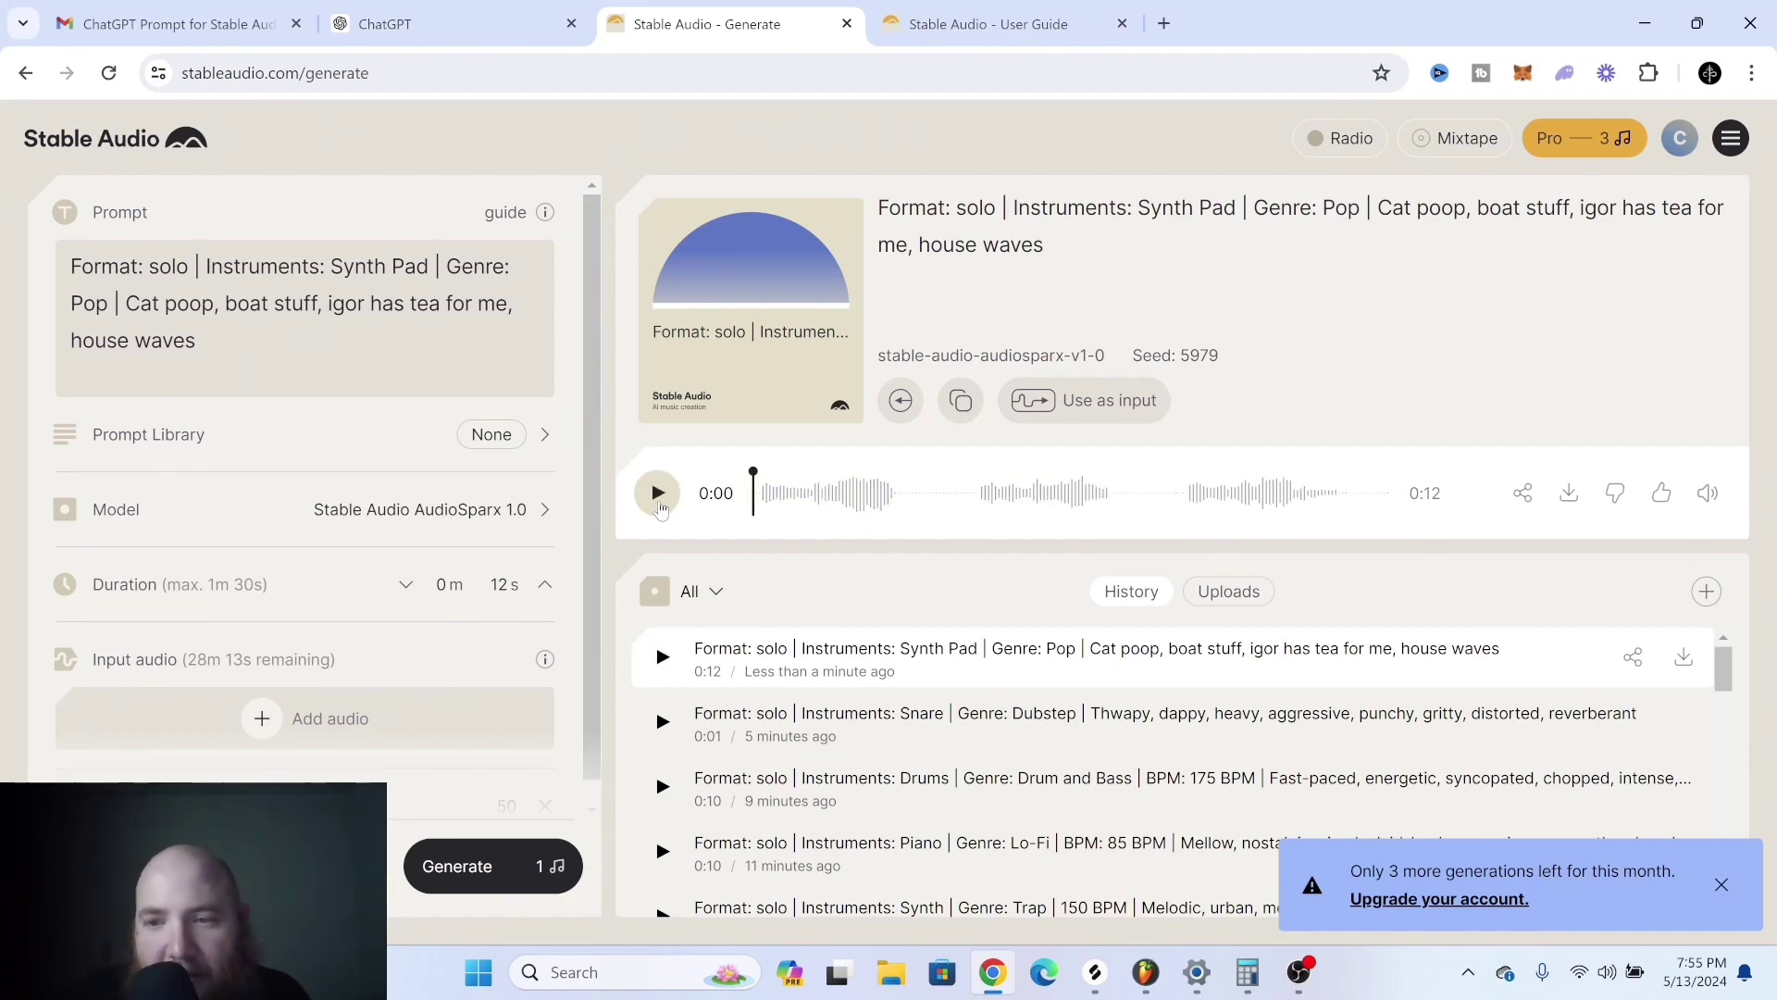